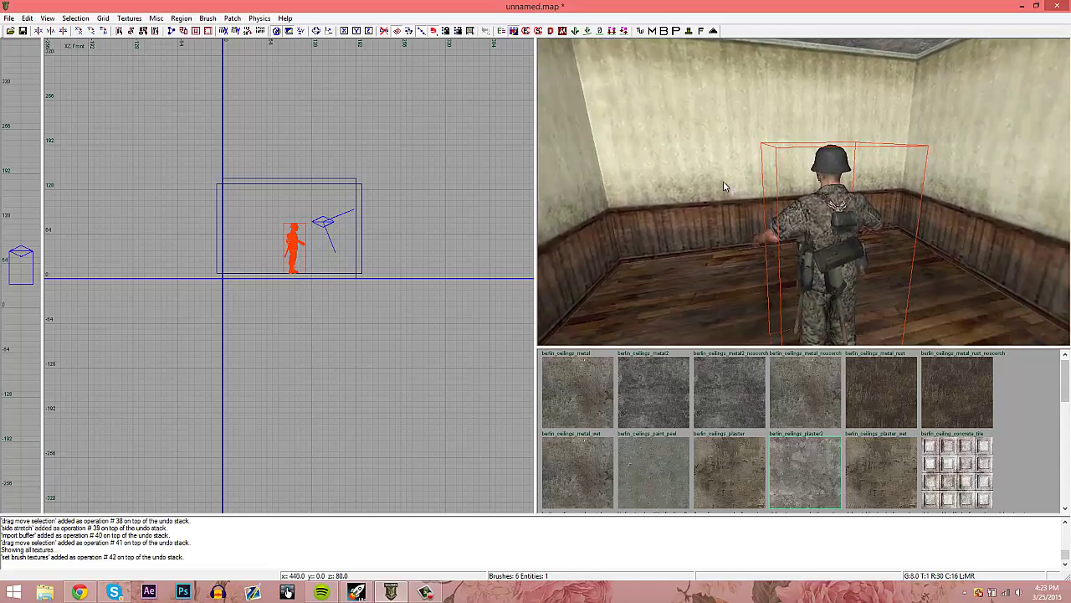
# - Lengthen the room to about 320 units along X by moving its end wall outward and stretching the adjoining brushes to meet it
pyautogui.keyDown('shift'); pyautogui.click(724, 183); pyautogui.keyUp('shift')
pyautogui.hotkey('ctrl', 'Tab')
pyautogui.hotkey('ctrl', 'Tab')
pyautogui.moveTo(292, 256)
pyautogui.mouseDown()
pyautogui.moveTo(377, 259)
pyautogui.moveTo(402, 241)
pyautogui.moveTo(434, 241)
pyautogui.mouseUp()
pyautogui.press('Escape')
pyautogui.keyDown('shift'); pyautogui.click(681, 269); pyautogui.keyUp('shift')
pyautogui.press('Escape')
pyautogui.keyDown('shift'); pyautogui.click(278, 206); pyautogui.keyUp('shift')
pyautogui.keyDown('shift'); pyautogui.click(964, 174); pyautogui.keyUp('shift')
pyautogui.press('Escape')
pyautogui.moveTo(758, 182); pyautogui.dragTo(523, 231, button='right')
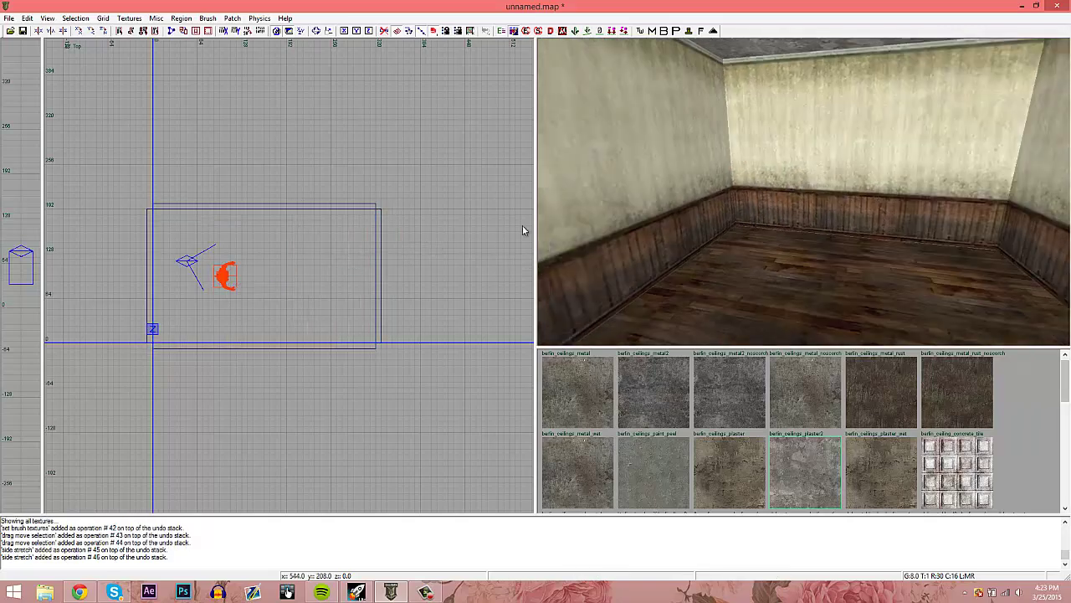
# - Create a misc_model entity in the empty part of the room
pyautogui.rightClick(341, 248)
pyautogui.moveTo(436, 437)
pyautogui.click(511, 437)
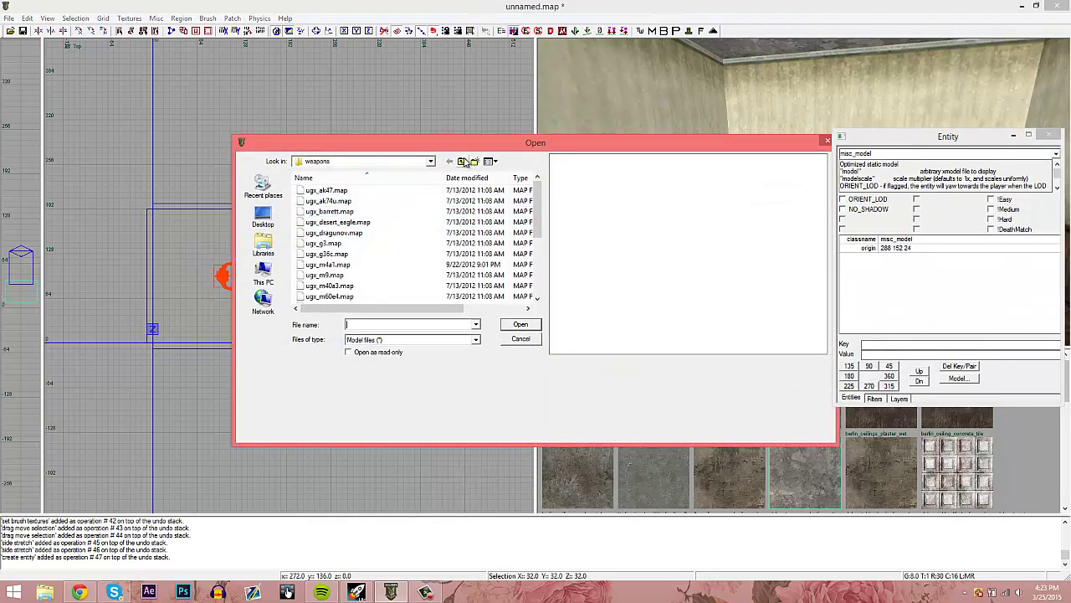
# - Browse to the raw\xmodel folder of the Call of Duty World at War directory to choose the entity's model
pyautogui.click(465, 163)
pyautogui.click(464, 162)
pyautogui.click(465, 162)
pyautogui.click(464, 163)
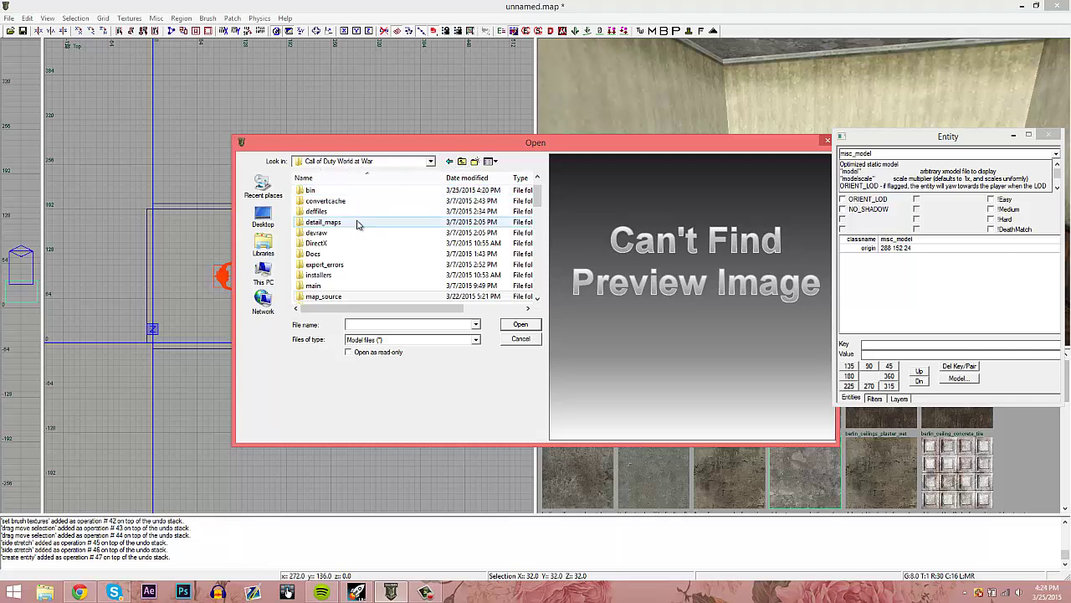
pyautogui.click(357, 264)
pyautogui.scroll(-2, 357, 266)
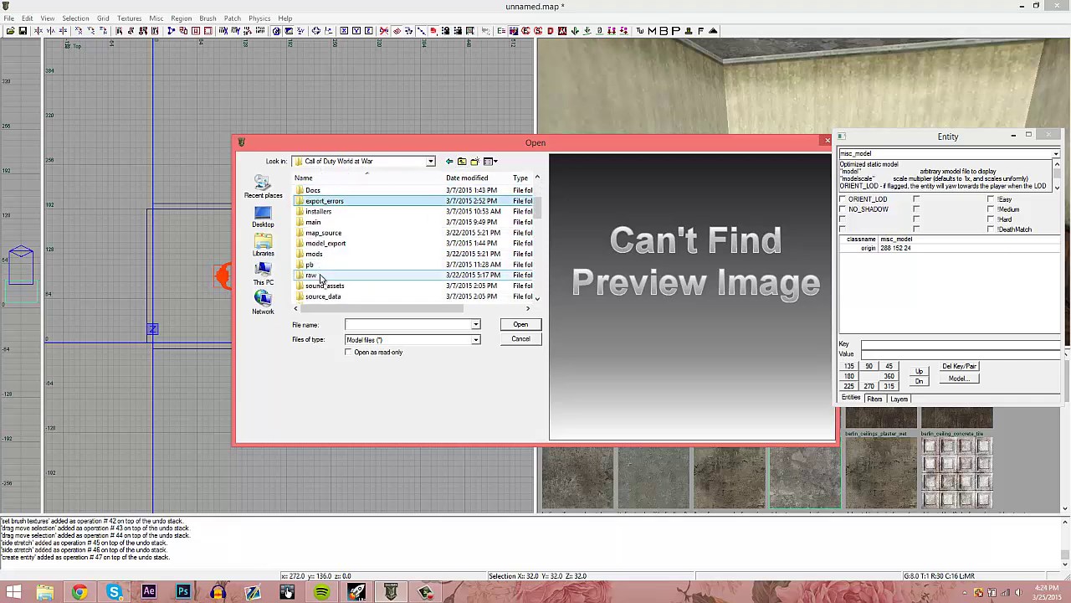
pyautogui.doubleClick(321, 277)
pyautogui.scroll(-6, 331, 275)
pyautogui.scroll(-3, 332, 272)
pyautogui.scroll(-1, 334, 281)
pyautogui.doubleClick(333, 233)
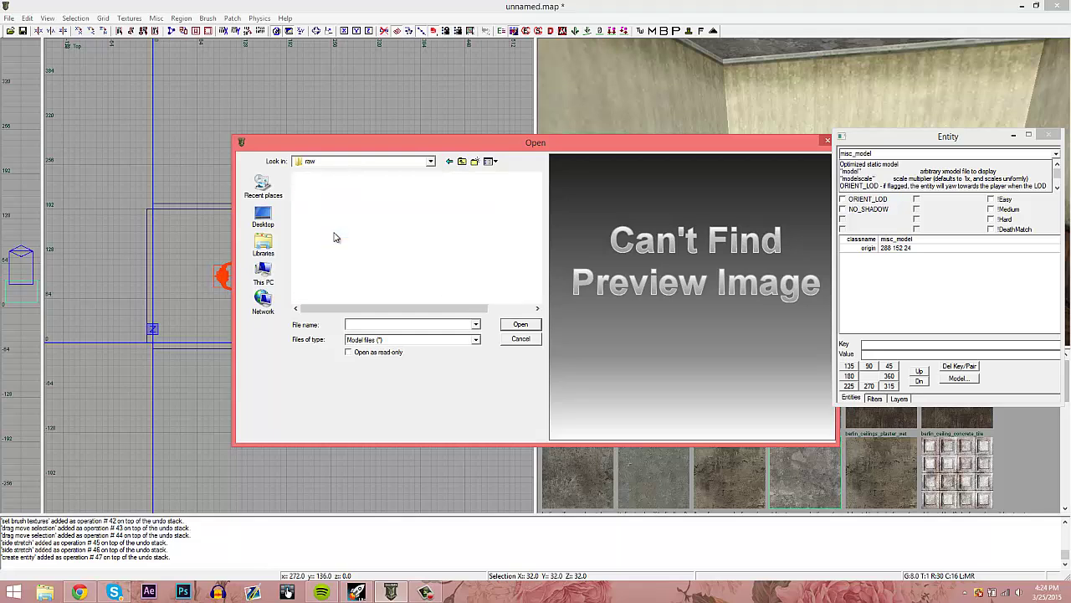
# - Look through the static_berlin models and load static_berlin_bunkbed as the entity's model
pyautogui.moveTo(538, 190); pyautogui.dragTo(538, 256)
pyautogui.click(460, 225)
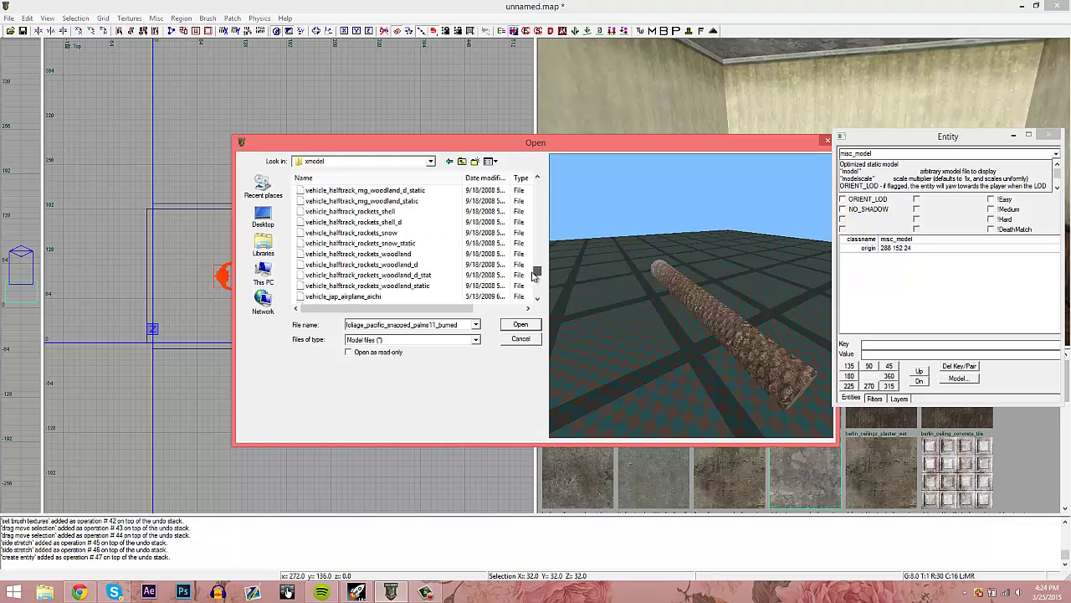
pyautogui.click(501, 276)
pyautogui.scroll(-2, 469, 276)
pyautogui.scroll(-1, 502, 275)
pyautogui.moveTo(538, 274)
pyautogui.mouseDown()
pyautogui.moveTo(538, 289)
pyautogui.moveTo(538, 201)
pyautogui.moveTo(538, 260)
pyautogui.mouseUp()
pyautogui.click(502, 265)
pyautogui.click(436, 255)
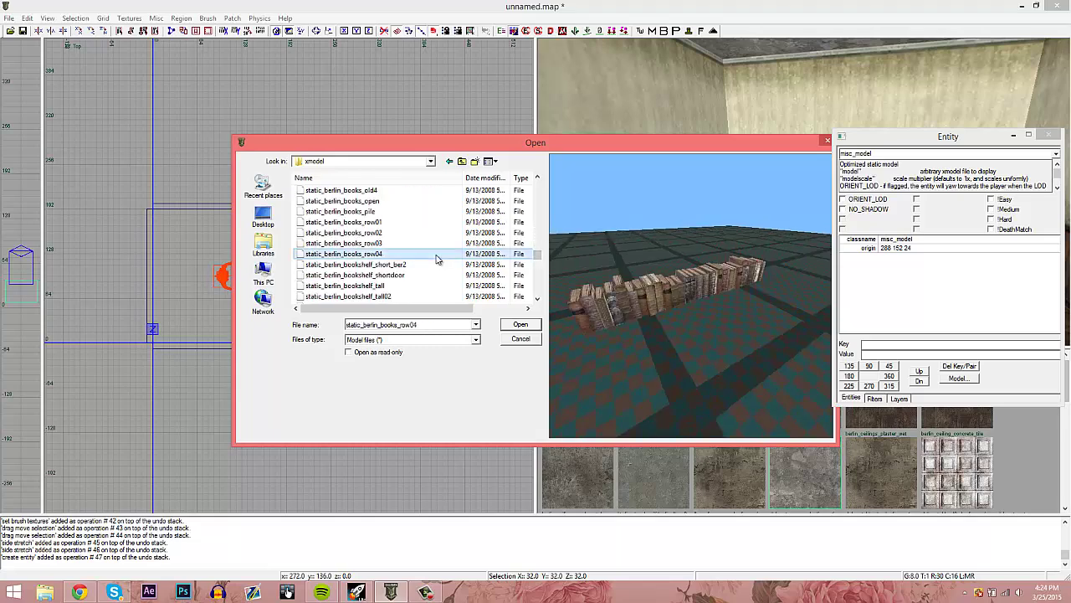
pyautogui.press('Down')
pyautogui.press('Down')
pyautogui.press('Down')
pyautogui.press('Down')
pyautogui.press('Down')
pyautogui.press('Down')
pyautogui.press('Down')
pyautogui.press('Down')
pyautogui.press('Down')
pyautogui.press('Down')
pyautogui.press('Down')
pyautogui.press('Down')
pyautogui.press('Down')
pyautogui.press('Down')
pyautogui.press('Down')
pyautogui.press('Down')
pyautogui.press('Down')
pyautogui.press('Down')
pyautogui.press('Down')
pyautogui.press('Down')
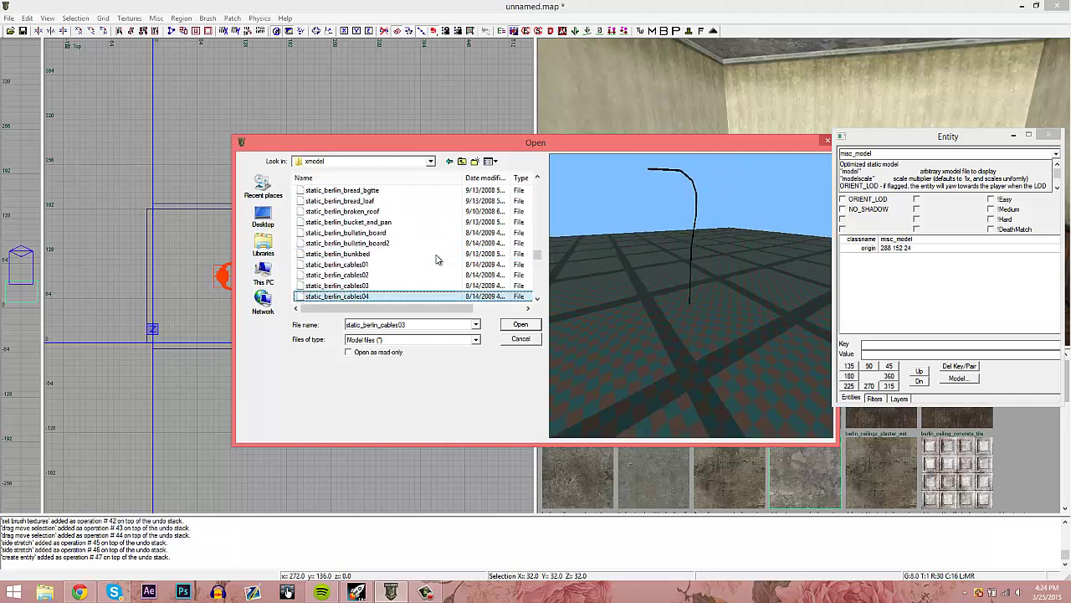
pyautogui.press('Up')
pyautogui.press('Up')
pyautogui.press('Up')
pyautogui.press('Up')
pyautogui.press('Up')
pyautogui.press('Up')
pyautogui.press('Up')
pyautogui.press('Up')
pyautogui.press('Up')
pyautogui.press('Down')
pyautogui.press('Down')
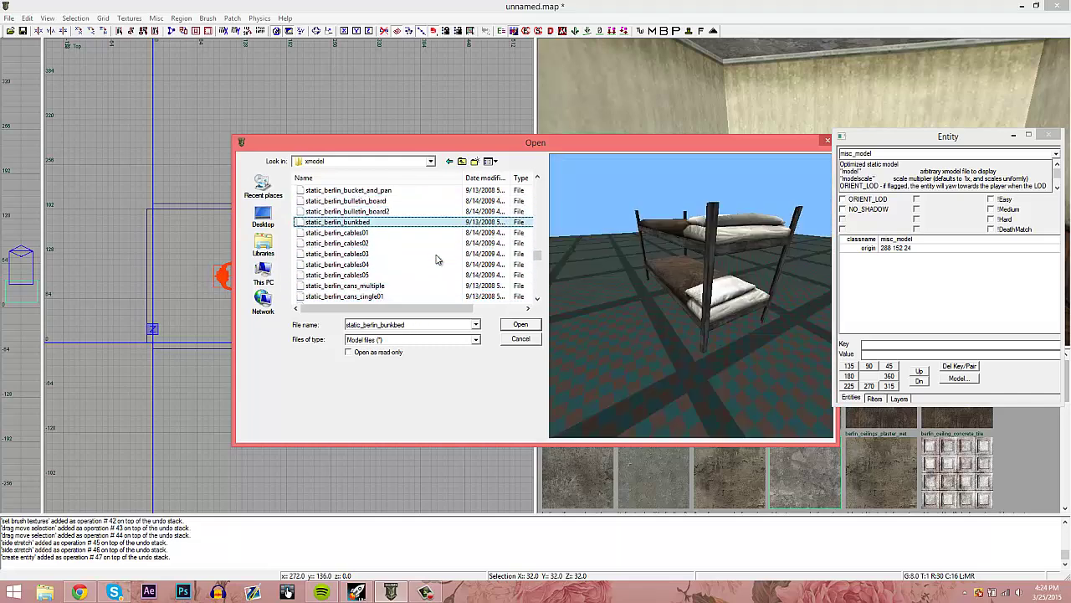
pyautogui.press('Return')
# - Move the bunk bed into the far corner of the room, set it on the floor, and dismiss the entity properties
pyautogui.moveTo(331, 241); pyautogui.dragTo(312, 232)
pyautogui.hotkey('ctrl', 'Tab')
pyautogui.moveTo(305, 280); pyautogui.dragTo(306, 290)
pyautogui.hotkey('ctrl', 'Tab')
pyautogui.hotkey('ctrl', 'Tab')
pyautogui.press('Escape')
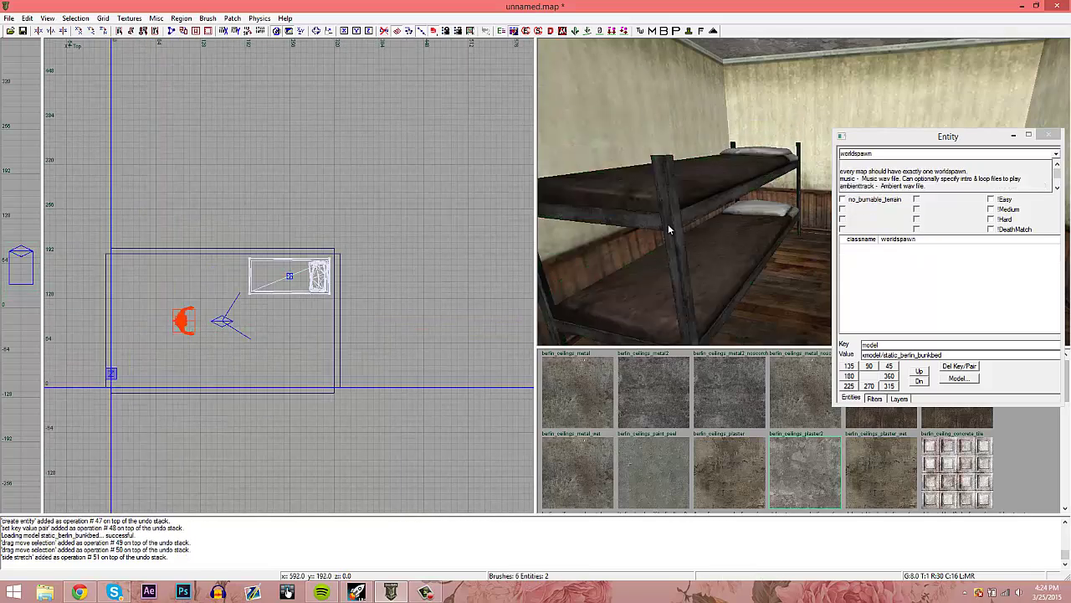
pyautogui.moveTo(674, 225); pyautogui.dragTo(676, 227, button='right')
pyautogui.press('n')
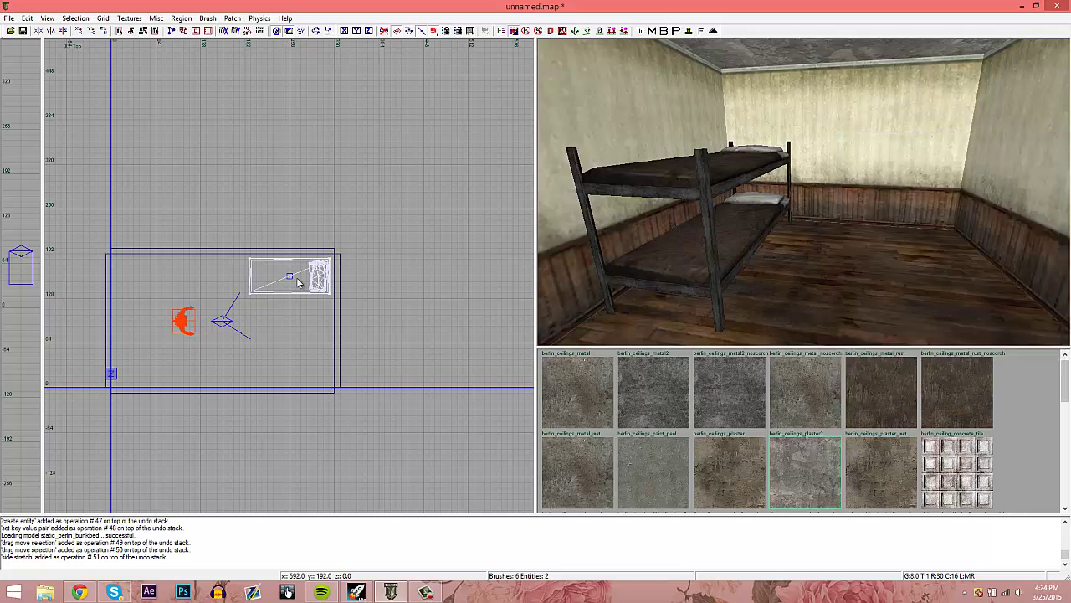
# - Filter the texture list to show only the tools usage category
pyautogui.click(130, 18)
pyautogui.moveTo(241, 192)
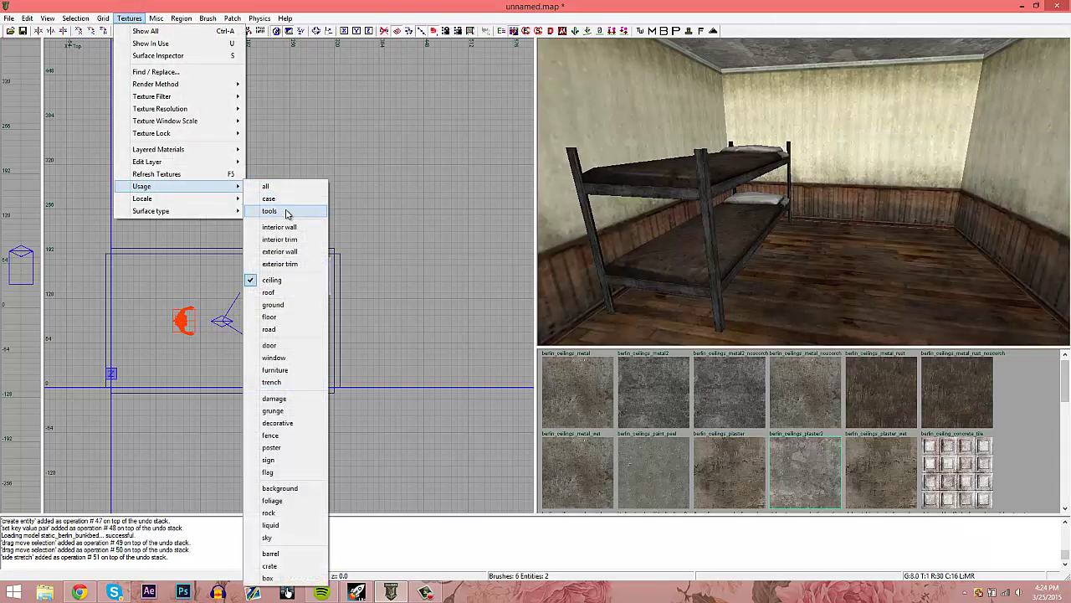
pyautogui.click(269, 211)
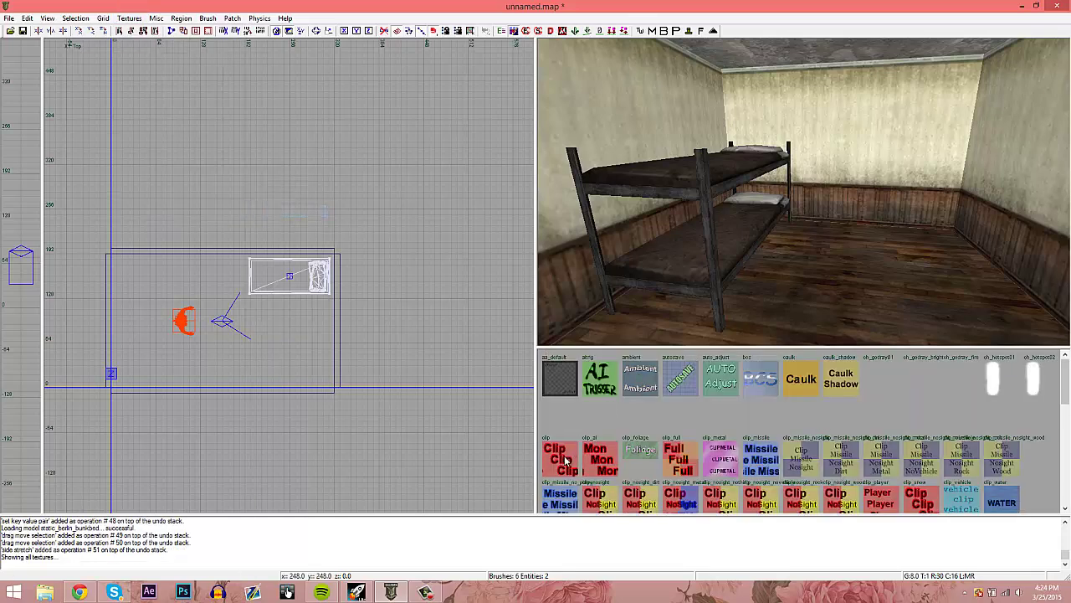
# - Create a brush with the clip texture enclosing the bunk bed, reaching from floor to ceiling
pyautogui.moveTo(247, 298)
pyautogui.mouseDown()
pyautogui.moveTo(339, 254)
pyautogui.moveTo(305, 180)
pyautogui.mouseUp()
pyautogui.hotkey('ctrl', 'Tab')
pyautogui.hotkey('ctrl', 'Tab')
pyautogui.press('Escape')
pyautogui.moveTo(811, 190); pyautogui.dragTo(812, 189, button='right')
pyautogui.press('Up')
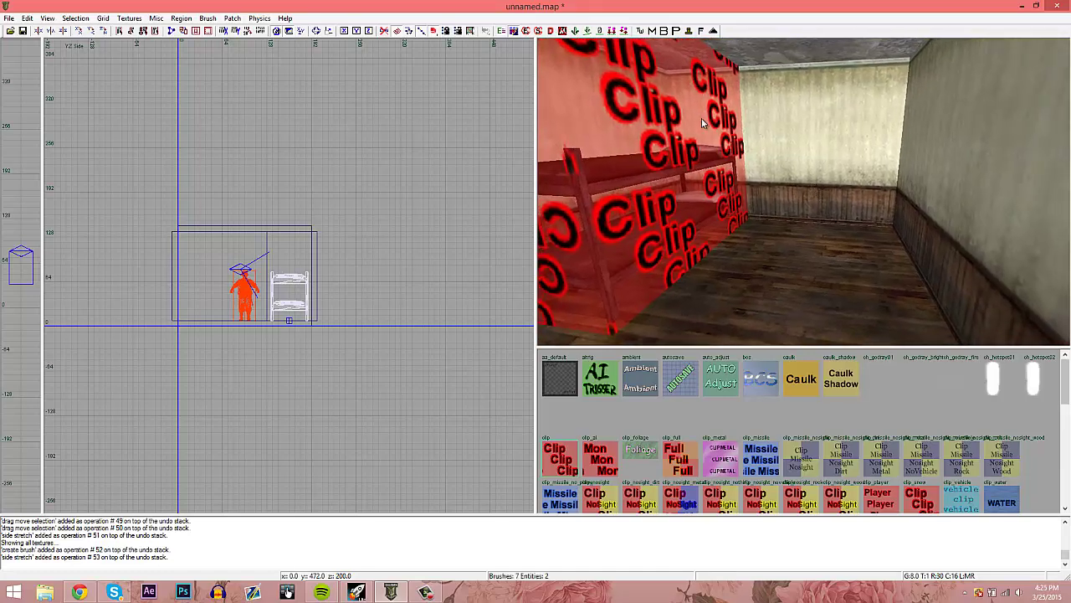
# - Toggle the Entities filter off and back on, and hide the Clip geometry with the filters
pyautogui.press('f')
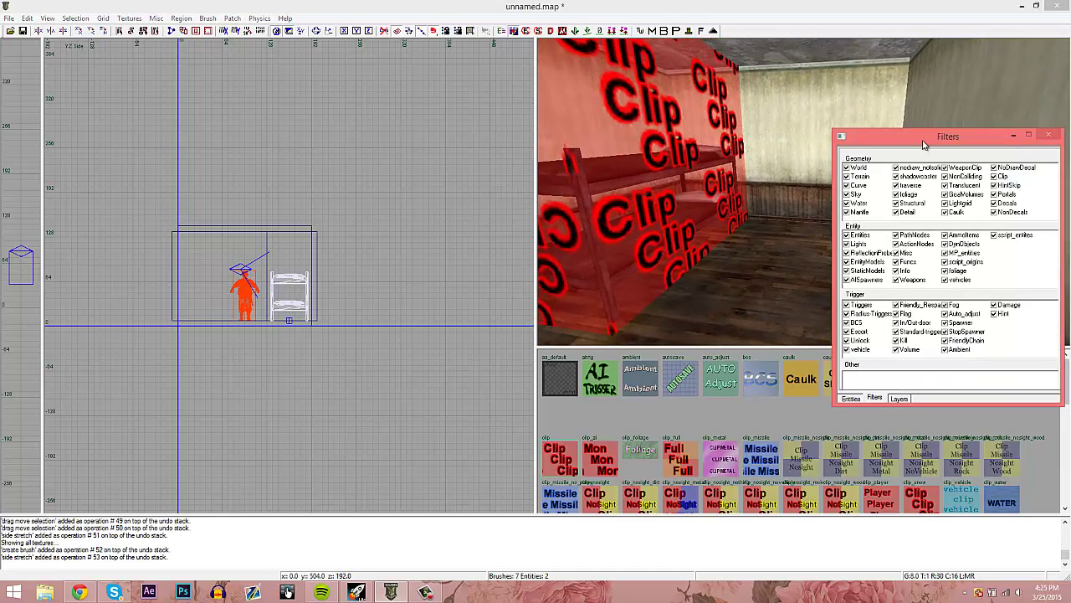
pyautogui.click(846, 235)
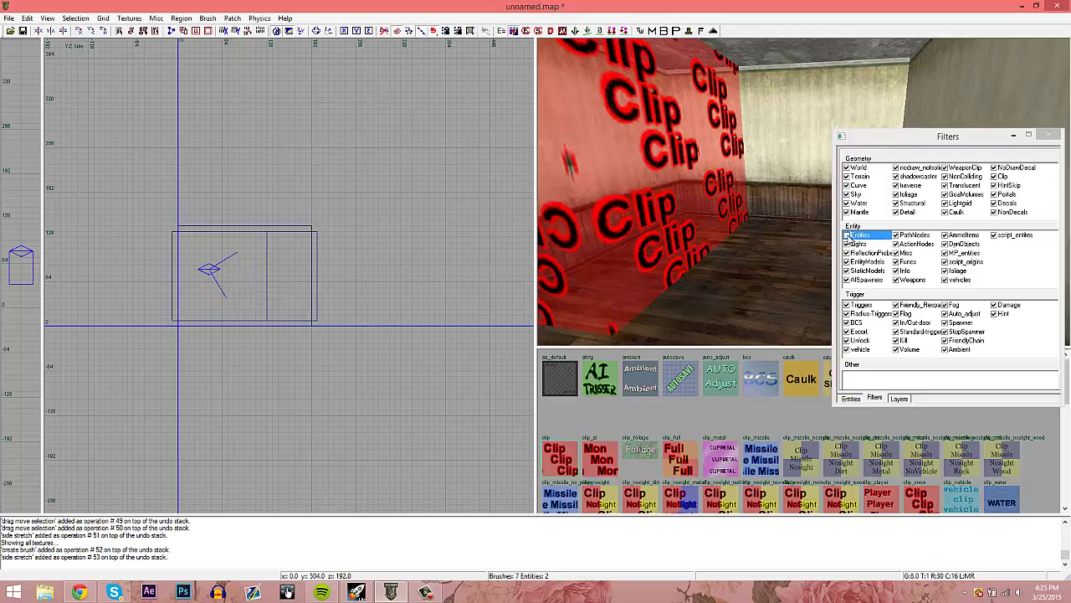
pyautogui.click(846, 235)
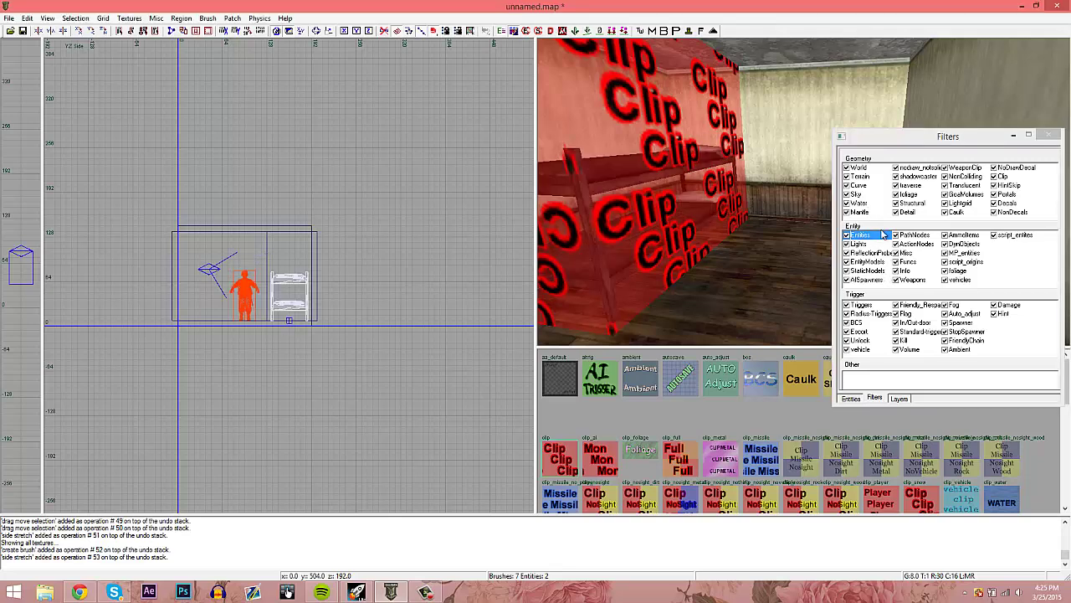
pyautogui.click(994, 177)
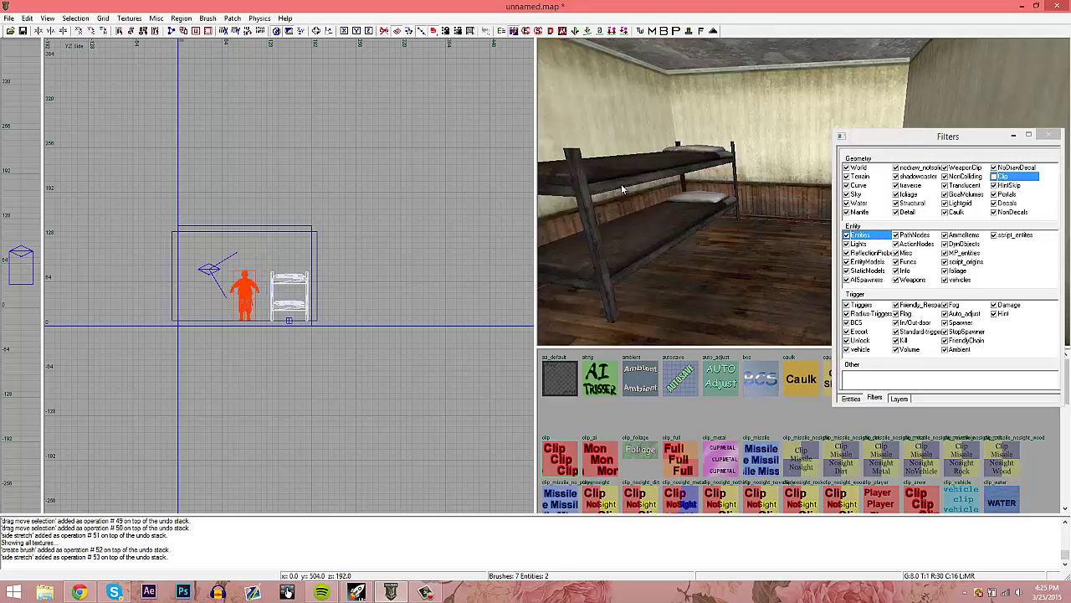
pyautogui.press('f')
# - Create a second misc_model entity in the room, in front of the bunk bed, from the XY top view
pyautogui.scroll(-2, 256, 288)
pyautogui.hotkey('ctrl', 'Tab')
pyautogui.hotkey('ctrl', 'Tab')
pyautogui.hotkey('ctrl', 'Tab')
pyautogui.hotkey('ctrl', 'Tab')
pyautogui.scroll(2, 313, 280)
pyautogui.rightClick(337, 263)
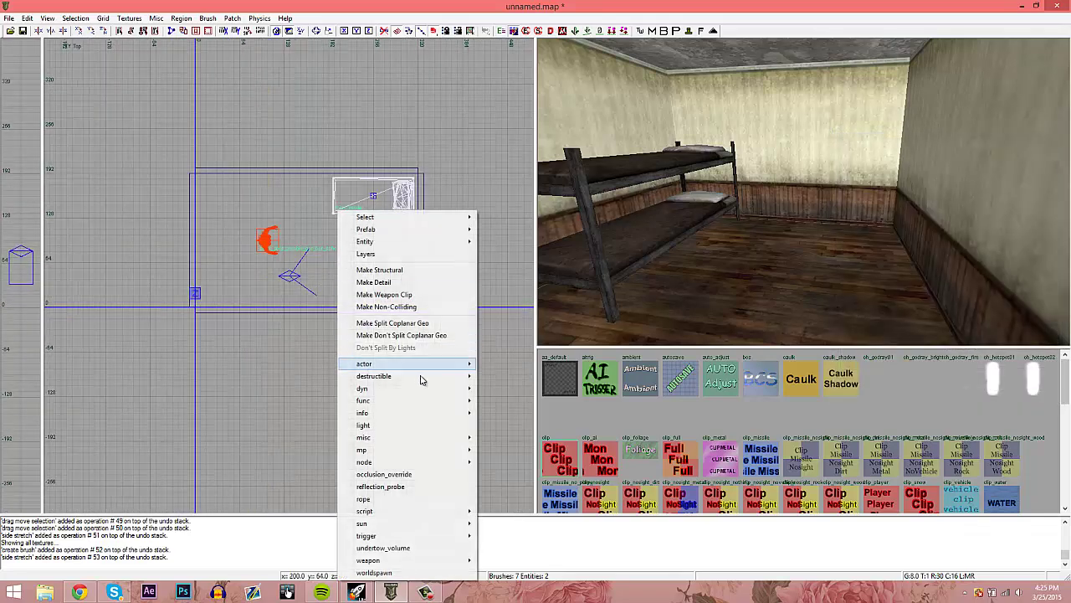
pyautogui.moveTo(467, 438)
pyautogui.click(504, 434)
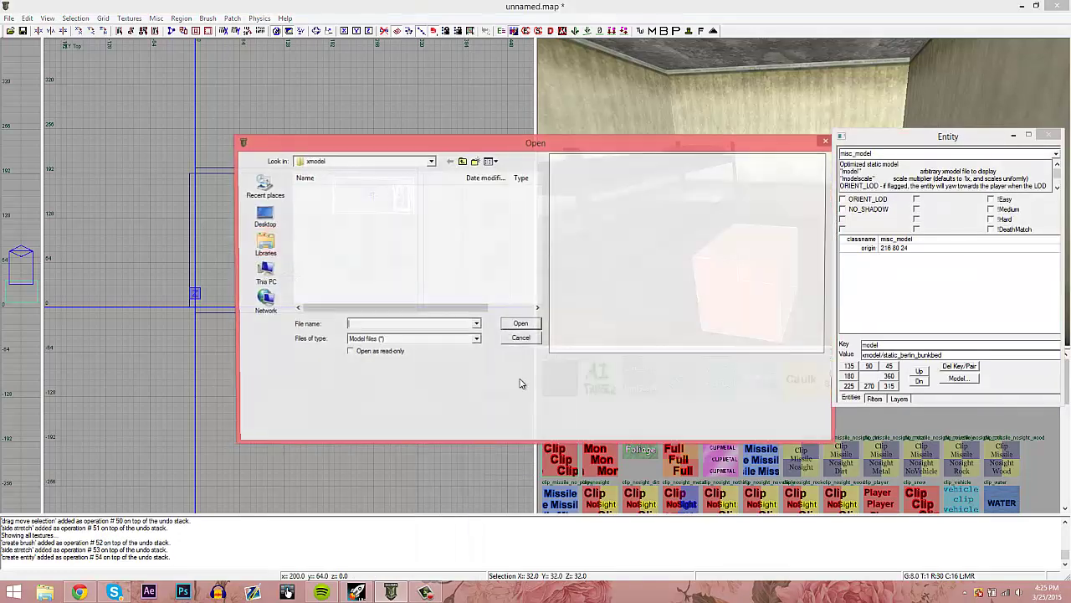
# - Browse the static_berlin models in the xmodel folder with their previews and assign static_berlin_dresser_open_1 to the new misc_model
pyautogui.moveTo(538, 188); pyautogui.dragTo(536, 258)
pyautogui.click(490, 243)
pyautogui.press('Up')
pyautogui.press('Up')
pyautogui.press('Up')
pyautogui.press('Up')
pyautogui.press('Up')
pyautogui.press('Up')
pyautogui.press('Up')
pyautogui.press('Up')
pyautogui.press('Up')
pyautogui.press('Up')
pyautogui.press('Up')
pyautogui.press('Up')
pyautogui.press('Up')
pyautogui.press('Up')
pyautogui.press('Up')
pyautogui.press('Up')
pyautogui.press('Up')
pyautogui.press('Up')
pyautogui.press('Up')
pyautogui.press('Up')
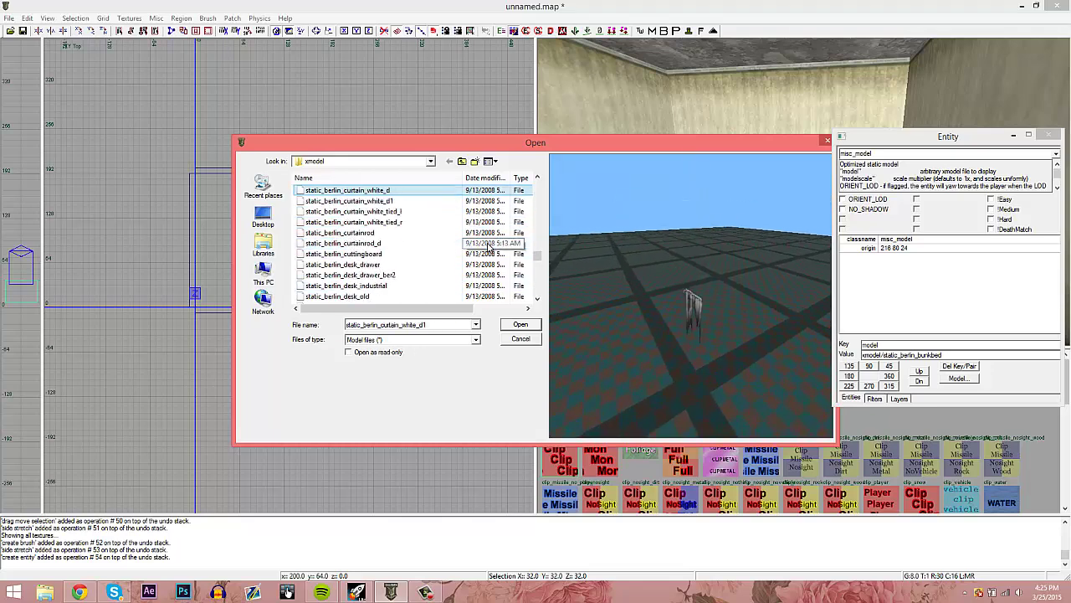
pyautogui.press('Up')
pyautogui.press('Up')
pyautogui.press('Up')
pyautogui.press('Up')
pyautogui.press('Up')
pyautogui.press('Up')
pyautogui.press('Up')
pyautogui.press('Up')
pyautogui.press('Up')
pyautogui.press('Up')
pyautogui.press('Up')
pyautogui.press('Up')
pyautogui.press('Up')
pyautogui.press('Up')
pyautogui.press('Up')
pyautogui.press('Up')
pyautogui.press('Down')
pyautogui.press('Down')
pyautogui.press('Down')
pyautogui.press('Down')
pyautogui.press('Down')
pyautogui.press('Down')
pyautogui.press('Down')
pyautogui.press('Down')
pyautogui.press('Down')
pyautogui.press('Down')
pyautogui.press('Down')
pyautogui.press('Down')
pyautogui.press('Down')
pyautogui.press('Down')
pyautogui.press('Down')
pyautogui.press('Down')
pyautogui.press('Down')
pyautogui.press('Down')
pyautogui.press('Down')
pyautogui.press('Down')
pyautogui.press('Down')
pyautogui.press('Down')
pyautogui.press('Down')
pyautogui.press('Down')
pyautogui.press('Down')
pyautogui.press('Down')
pyautogui.press('Down')
pyautogui.press('Down')
pyautogui.press('Down')
pyautogui.press('Down')
pyautogui.press('Down')
pyautogui.press('Down')
pyautogui.press('Down')
pyautogui.press('Down')
pyautogui.press('Up')
pyautogui.press('Up')
pyautogui.press('Up')
pyautogui.press('Up')
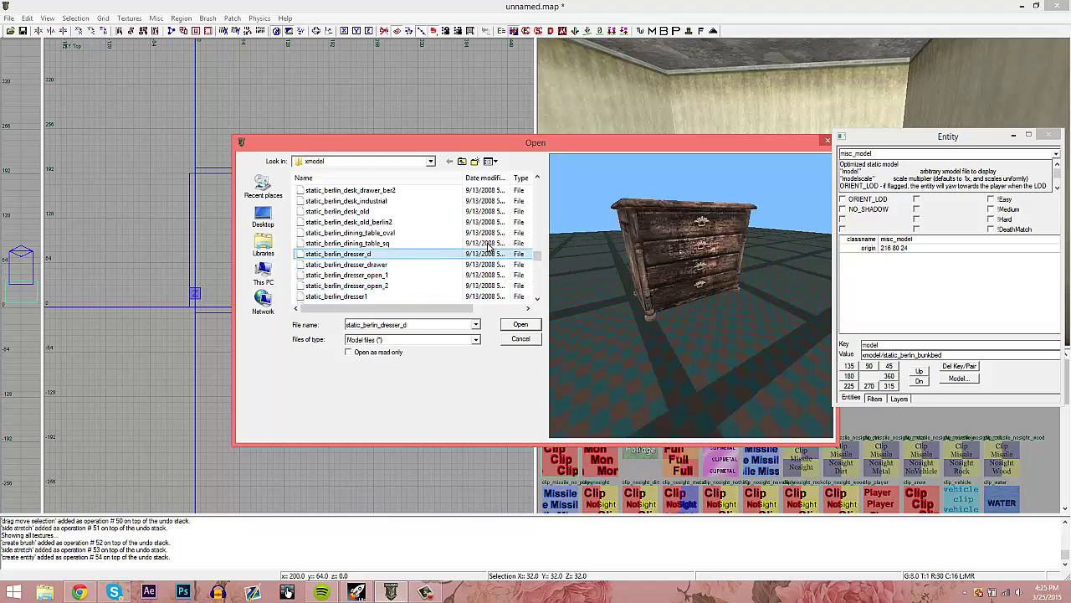
pyautogui.press('Down')
pyautogui.press('Up')
pyautogui.press('Up')
pyautogui.press('Down')
pyautogui.press('Down')
pyautogui.press('Down')
pyautogui.press('Down')
pyautogui.press('Up')
pyautogui.press('Return')
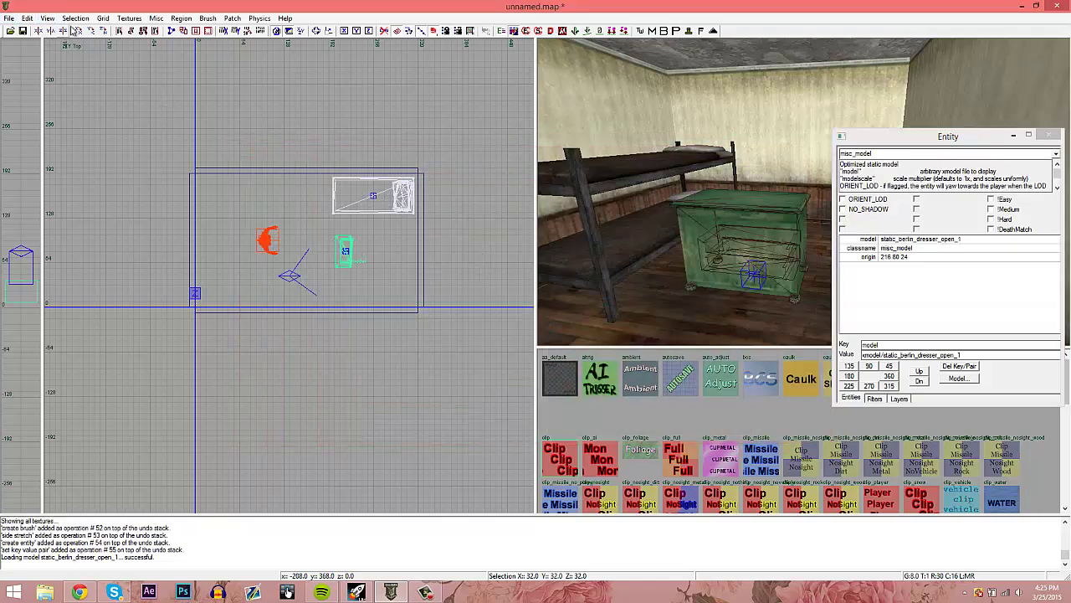
# - Rotate the dresser 180 degrees about Z, then move it against the end wall beside the bunk bed and down onto the floor
pyautogui.click(103, 31)
pyautogui.click(103, 31)
pyautogui.scroll(3, 325, 248)
pyautogui.moveTo(356, 263); pyautogui.dragTo(447, 214)
pyautogui.hotkey('ctrl', 'Tab')
pyautogui.moveTo(303, 267); pyautogui.dragTo(304, 288)
pyautogui.hotkey('ctrl', 'Tab')
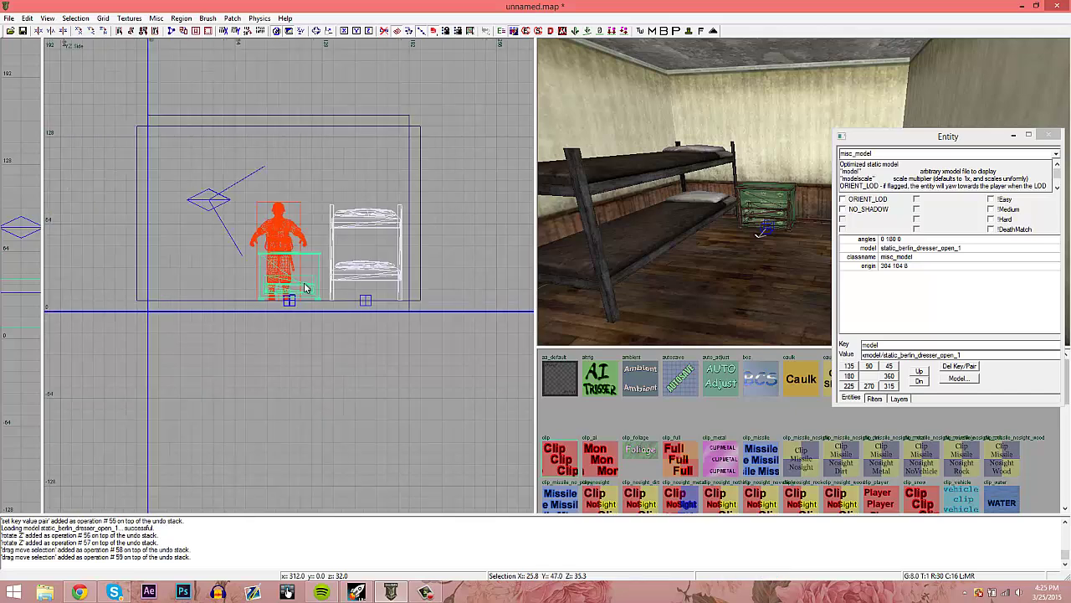
pyautogui.hotkey('ctrl', 'Tab')
# - Show the Clip geometry again, then duplicate the bunk bed's clip brush and move and resize the copy to enclose the dresser
pyautogui.press('f')
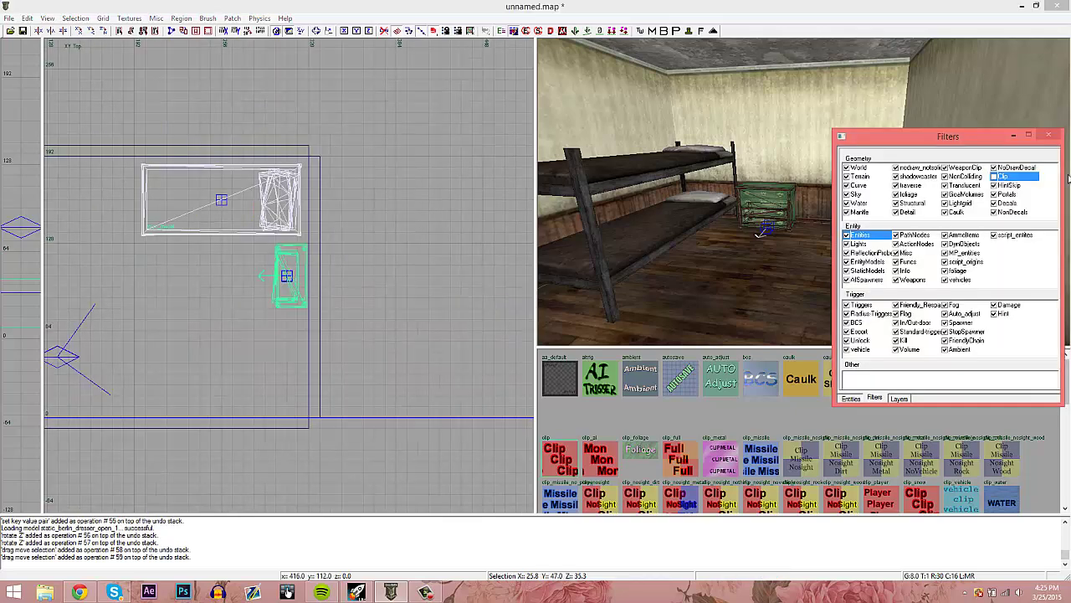
pyautogui.click(994, 178)
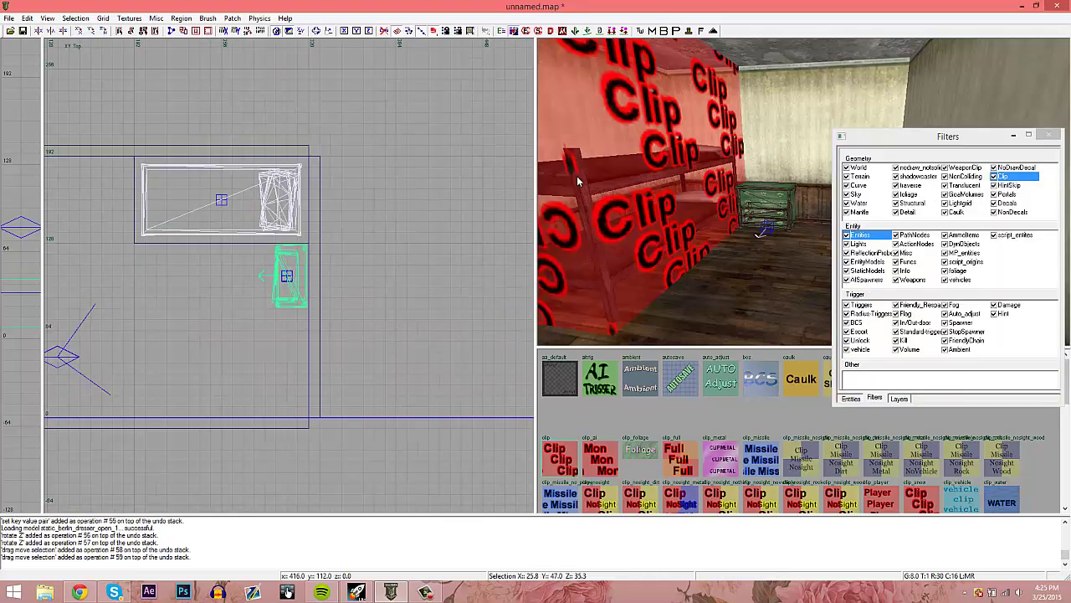
pyautogui.press('Escape')
pyautogui.press('Escape')
pyautogui.keyDown('shift'); pyautogui.click(687, 151); pyautogui.keyUp('shift')
pyautogui.press('space')
pyautogui.moveTo(256, 212)
pyautogui.mouseDown()
pyautogui.moveTo(239, 289)
pyautogui.moveTo(221, 288)
pyautogui.mouseUp()
pyautogui.moveTo(128, 341); pyautogui.dragTo(260, 319)
pyautogui.press('Escape')
# - Split the end wall opposite the dresser with two vertical Clipper cuts, at Y 64 and Y 128, leaving a 64-unit middle piece
pyautogui.scroll(2, 744, 181)
pyautogui.moveTo(744, 181); pyautogui.dragTo(767, 180, button='right')
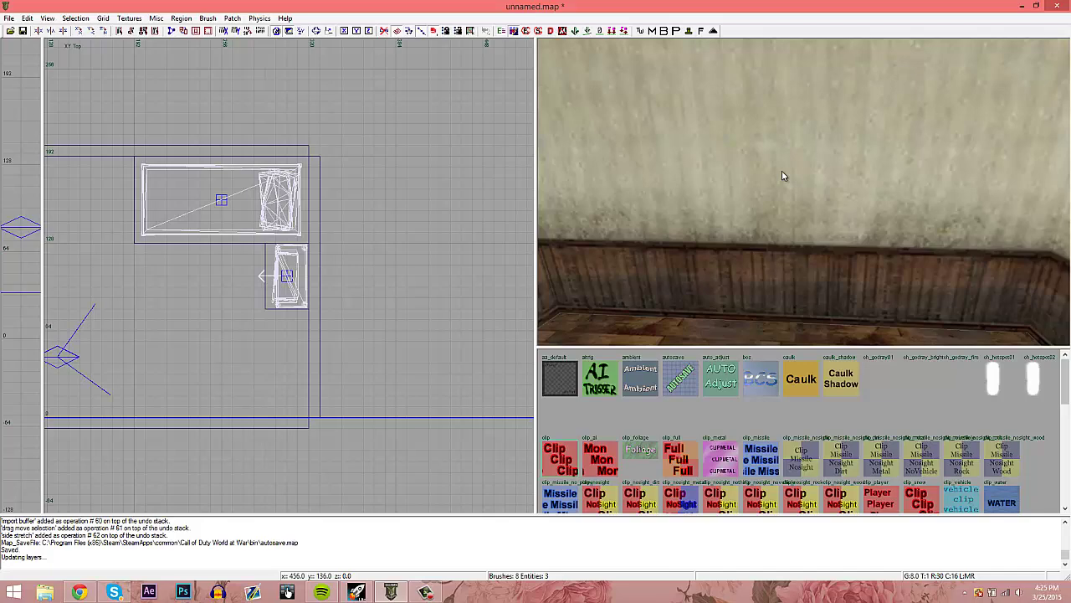
pyautogui.keyDown('shift'); pyautogui.click(783, 175); pyautogui.keyUp('shift')
pyautogui.scroll(-4, 249, 258)
pyautogui.moveTo(249, 257); pyautogui.dragTo(240, 255, button='right')
pyautogui.hotkey('ctrl', 'Tab')
pyautogui.hotkey('ctrl', 'Tab')
pyautogui.scroll(4, 282, 268)
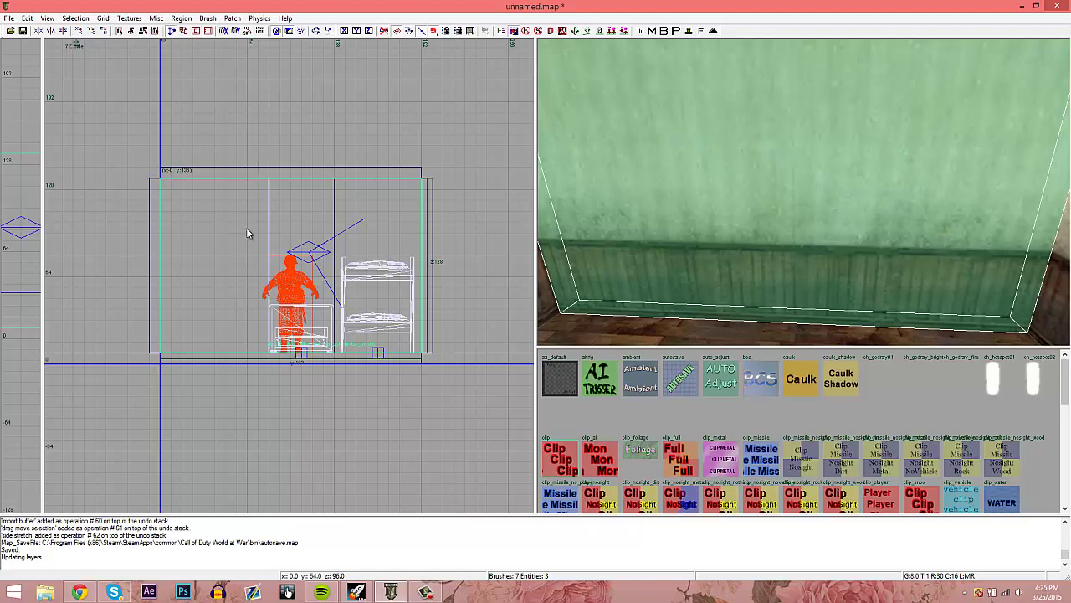
pyautogui.click(248, 264)
pyautogui.hotkey('shift', 'Return')
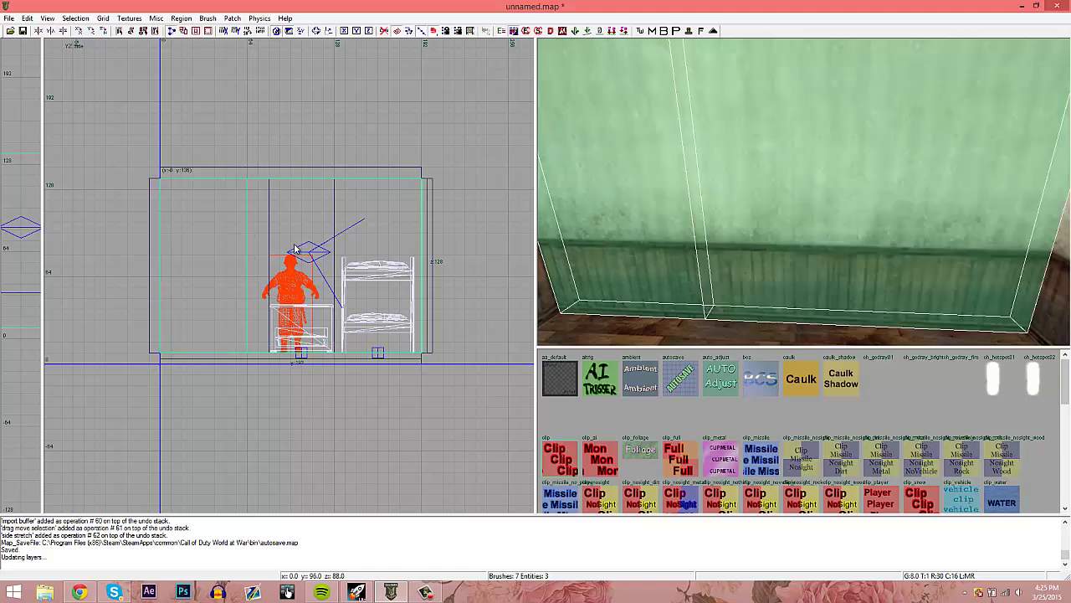
pyautogui.click(336, 276)
pyautogui.hotkey('shift', 'Return')
pyautogui.press('Escape')
# - Narrow the wall's middle piece by 8 units on each side to 48 units wide and lower its top to window-sill height
pyautogui.keyDown('shift'); pyautogui.click(747, 159); pyautogui.keyUp('shift')
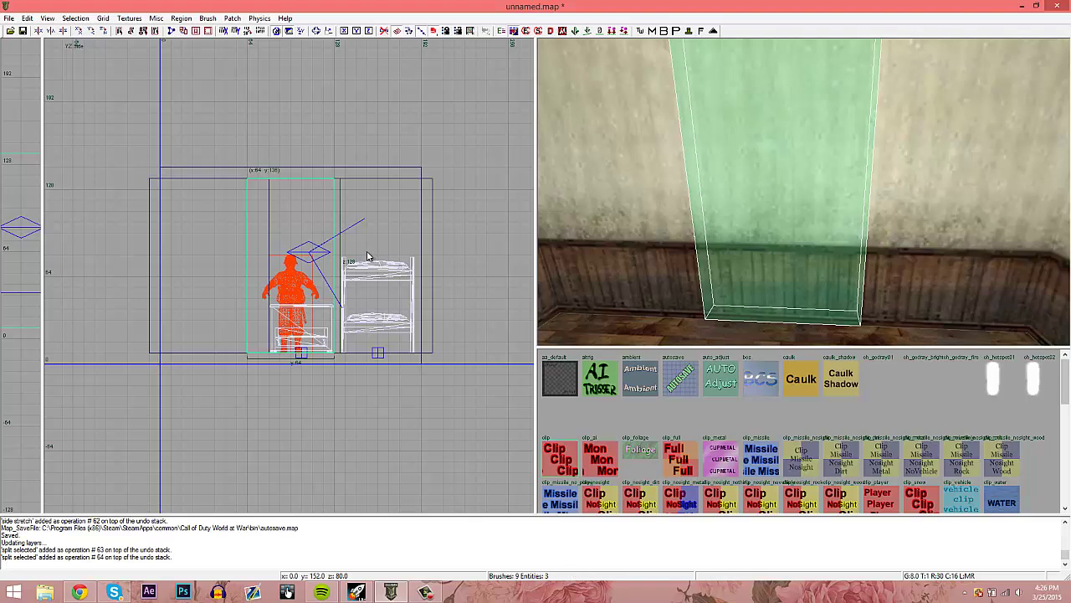
pyautogui.moveTo(368, 256); pyautogui.dragTo(339, 248)
pyautogui.moveTo(141, 284); pyautogui.dragTo(165, 287)
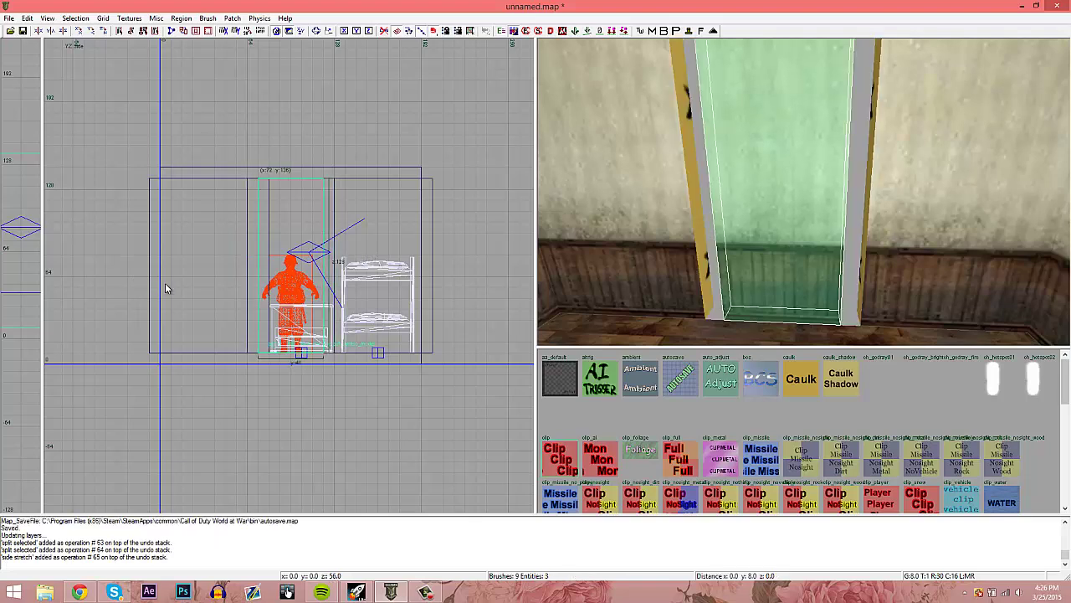
pyautogui.hotkey('ctrl', 'Tab')
pyautogui.hotkey('ctrl', 'Tab')
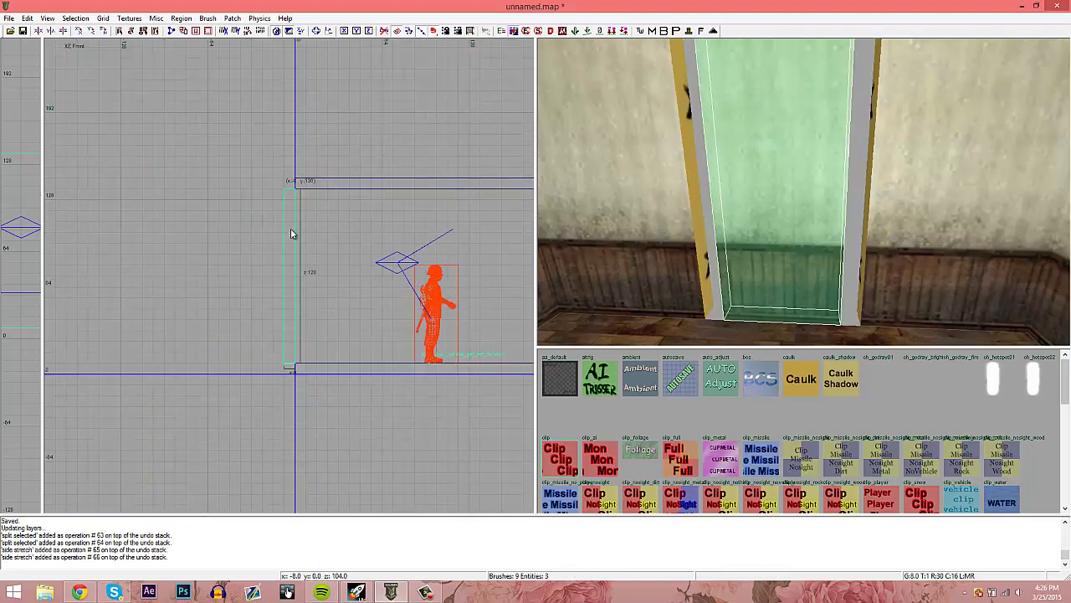
pyautogui.moveTo(296, 147); pyautogui.dragTo(300, 280)
pyautogui.hotkey('ctrl', 'Tab')
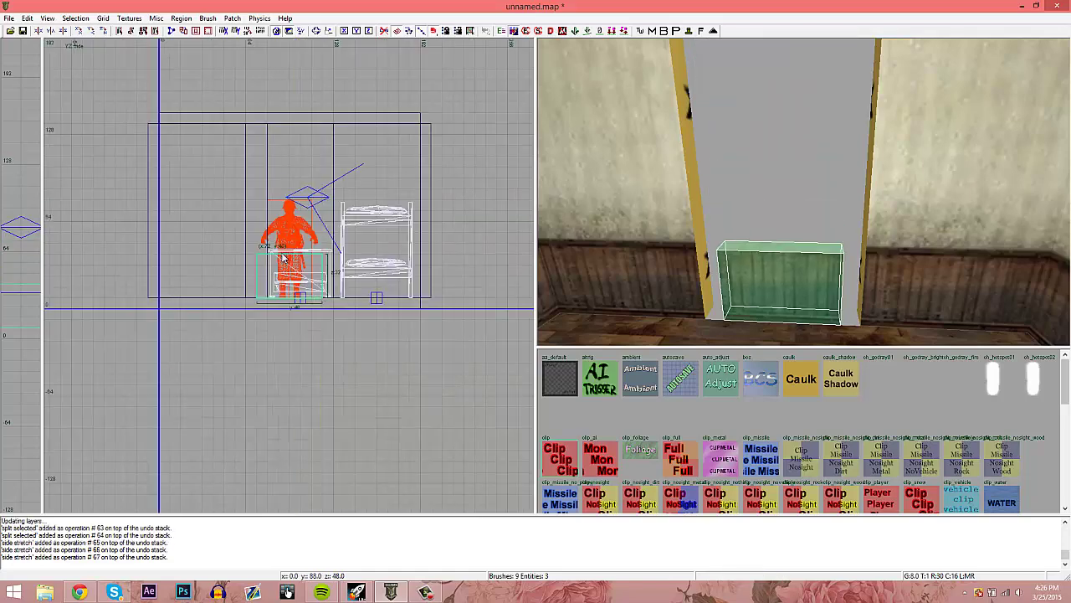
# - Stretch the wall pieces on both sides of the opening 8 units inward so they meet the sill piece
pyautogui.scroll(-5, 856, 263)
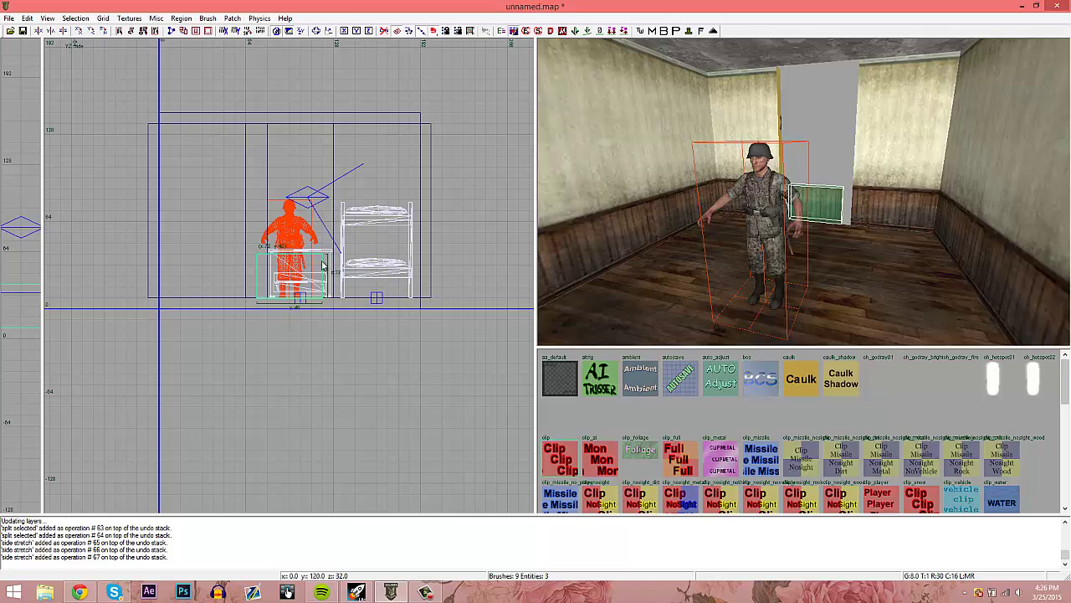
pyautogui.press('Escape')
pyautogui.keyDown('shift'); pyautogui.click(889, 209); pyautogui.keyUp('shift')
pyautogui.moveTo(275, 190); pyautogui.dragTo(263, 190)
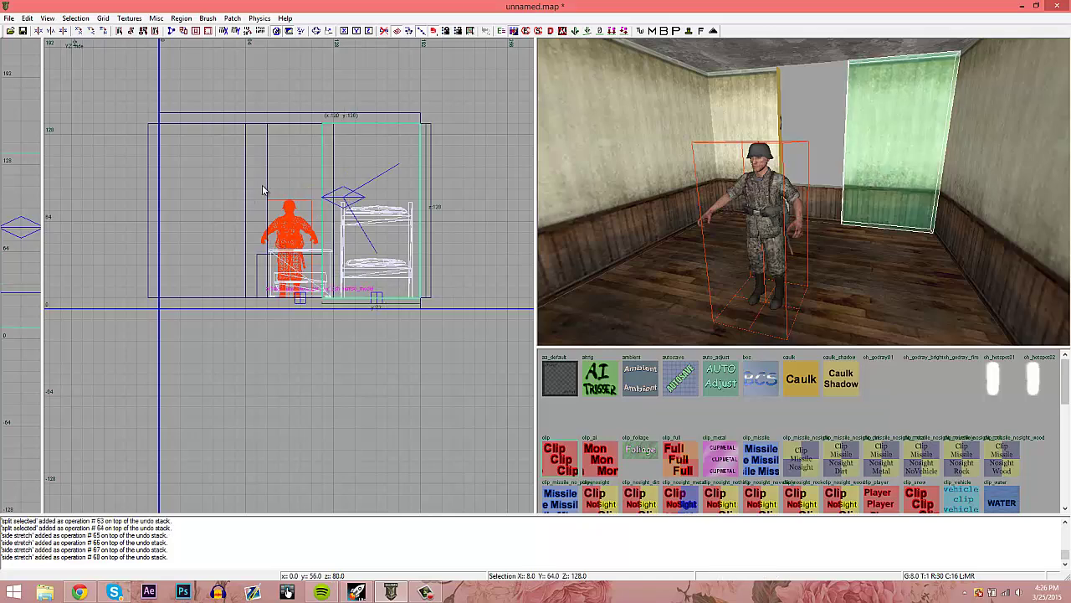
pyautogui.press('Escape')
pyautogui.keyDown('shift'); pyautogui.click(766, 118); pyautogui.keyUp('shift')
pyautogui.moveTo(329, 192); pyautogui.dragTo(342, 191)
pyautogui.press('Escape')
# - Try a diagonal Clipper split on the side wall piece at Y 0 to 72, down to the sill corner, and move the upper part away
pyautogui.moveTo(662, 167); pyautogui.dragTo(638, 157, button='right')
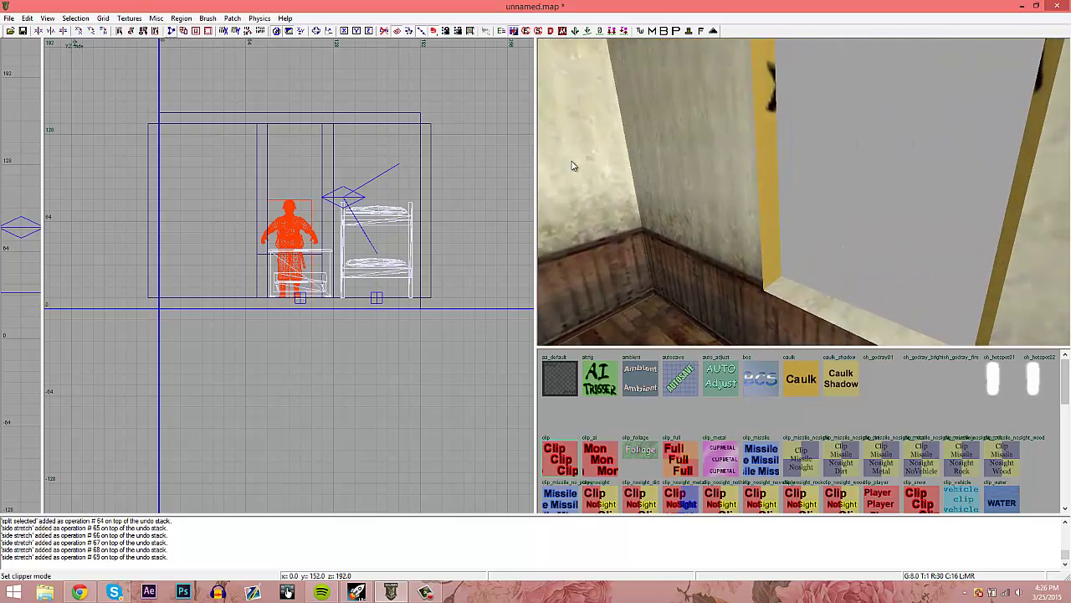
pyautogui.keyDown('shift'); pyautogui.click(721, 173); pyautogui.keyUp('shift')
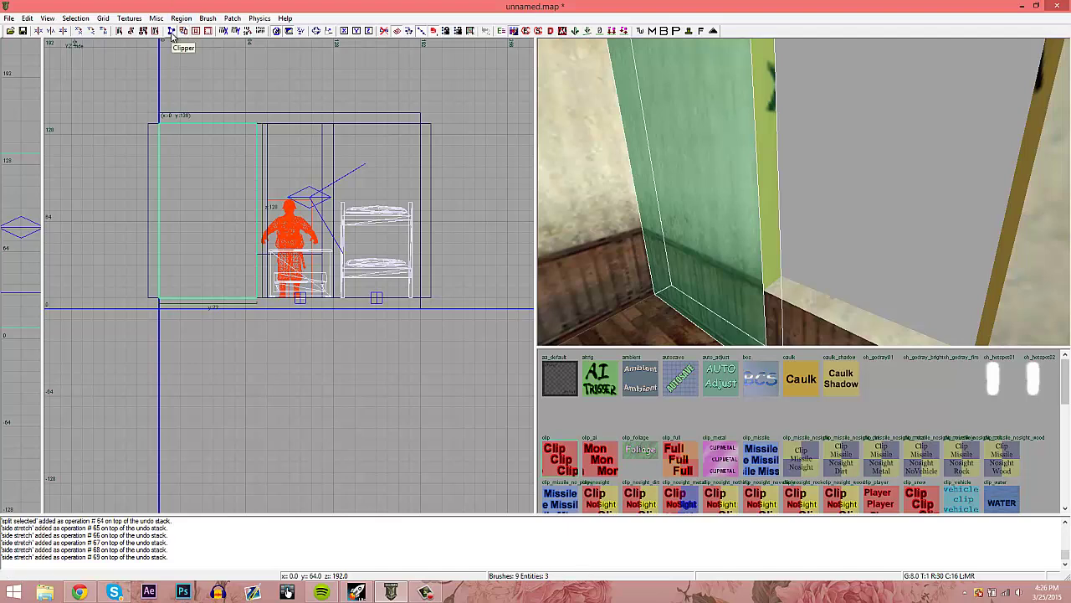
pyautogui.click(291, 176)
pyautogui.moveTo(290, 179); pyautogui.dragTo(258, 253)
pyautogui.hotkey('shift', 'Return')
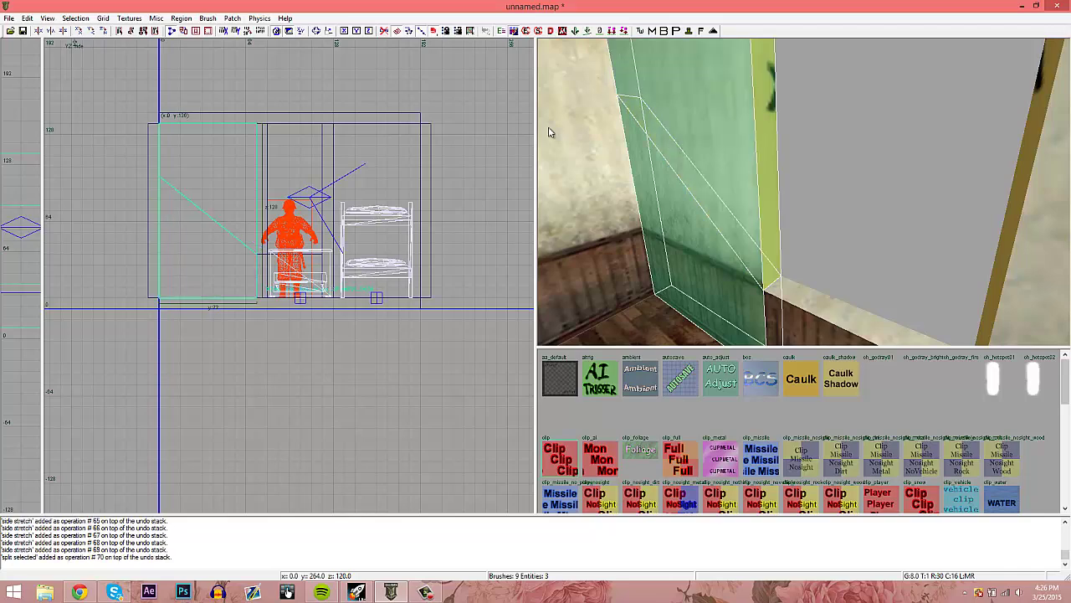
pyautogui.moveTo(761, 174); pyautogui.dragTo(761, 174, button='right')
pyautogui.press('Escape')
pyautogui.keyDown('shift'); pyautogui.click(762, 163); pyautogui.keyUp('shift')
pyautogui.moveTo(228, 201); pyautogui.dragTo(353, 186)
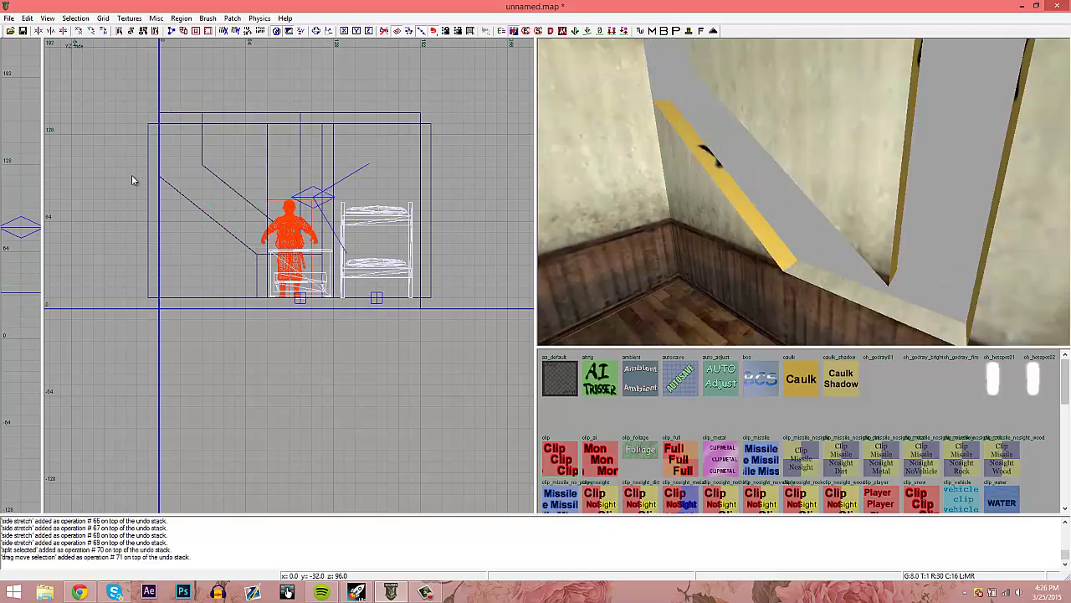
# - Undo the move and the diagonal split of the side wall piece
pyautogui.hotkey('ctrl', 'z')
pyautogui.hotkey('ctrl', 'z')
pyautogui.press('Escape')
# - Show only the textures in use and apply berlin_wall_plaster_wallpaper24_base to the two caulk side faces of the window opening
pyautogui.moveTo(591, 208); pyautogui.dragTo(596, 204, button='right')
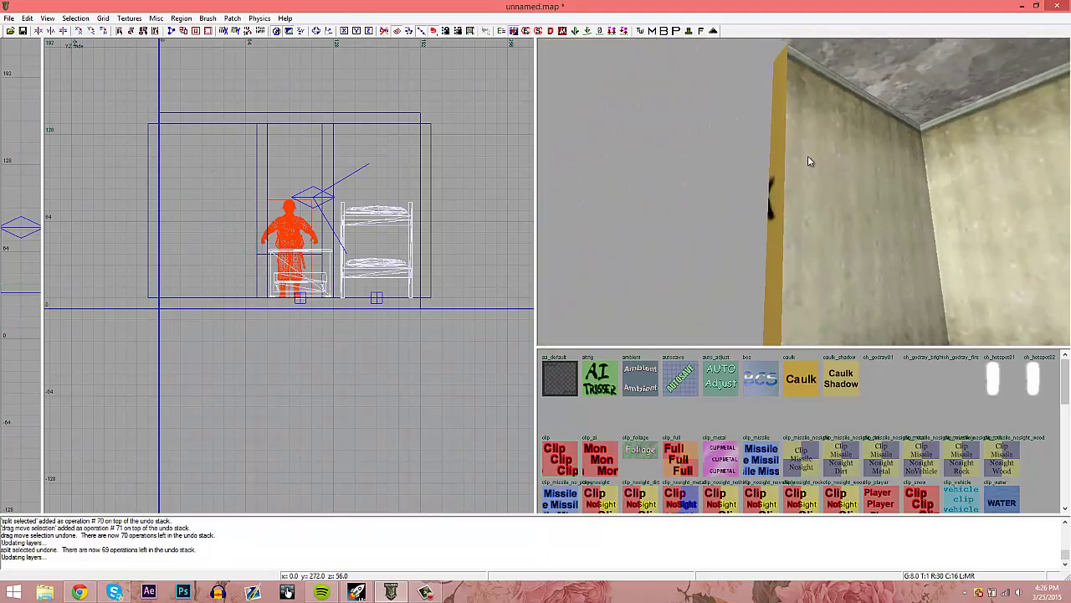
pyautogui.keyDown('shift'); pyautogui.click(783, 163); pyautogui.keyUp('shift')
pyautogui.moveTo(782, 163); pyautogui.dragTo(719, 178, button='right')
pyautogui.keyDown('shift'); pyautogui.click(708, 179); pyautogui.keyUp('shift')
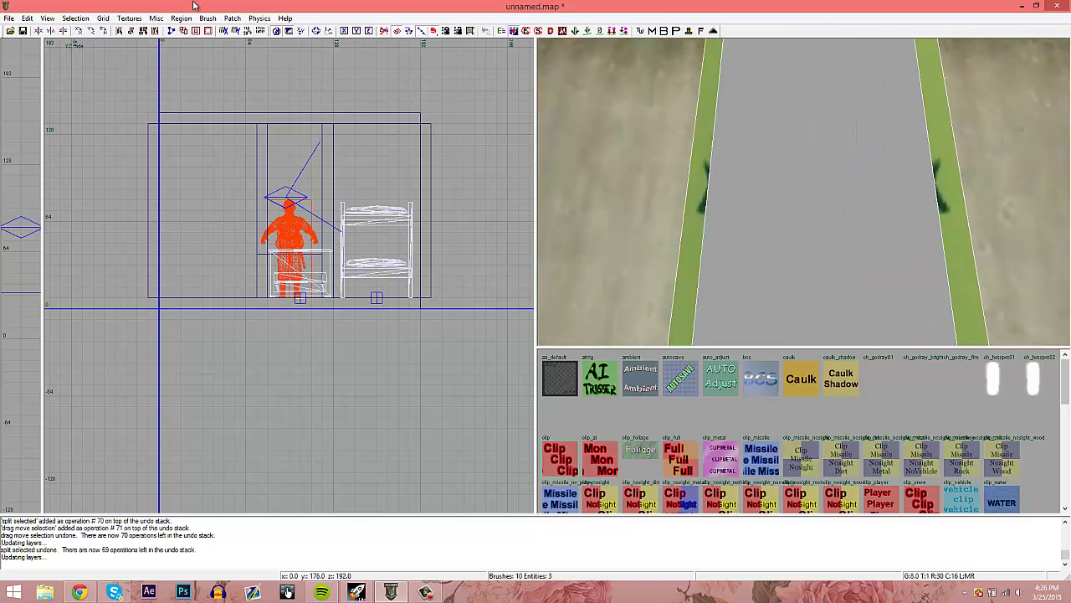
pyautogui.click(129, 18)
pyautogui.click(138, 28)
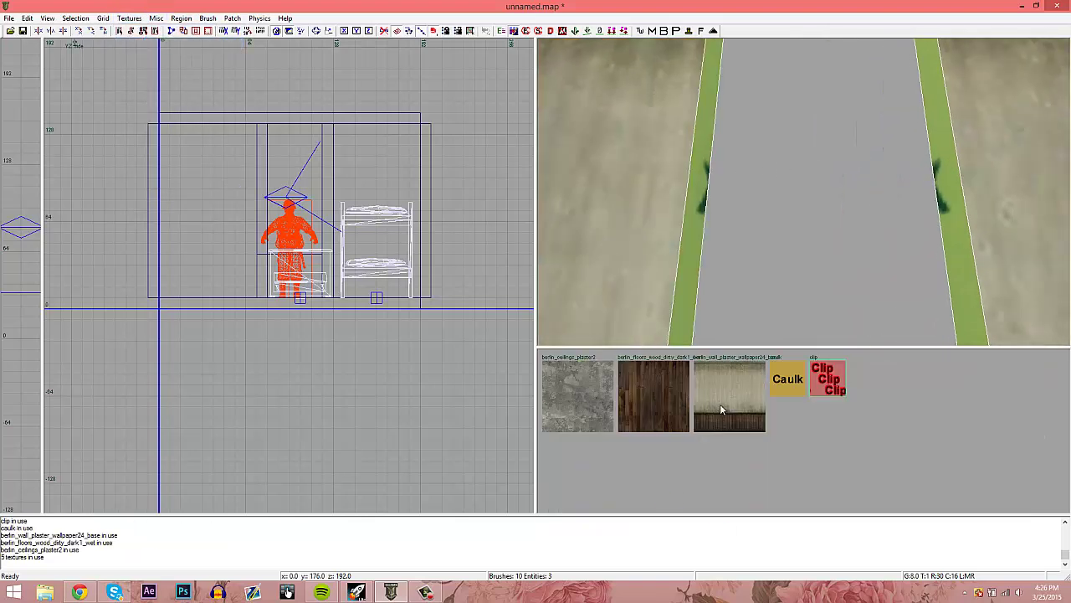
pyautogui.moveTo(756, 283); pyautogui.dragTo(764, 227, button='right')
pyautogui.press('Escape')
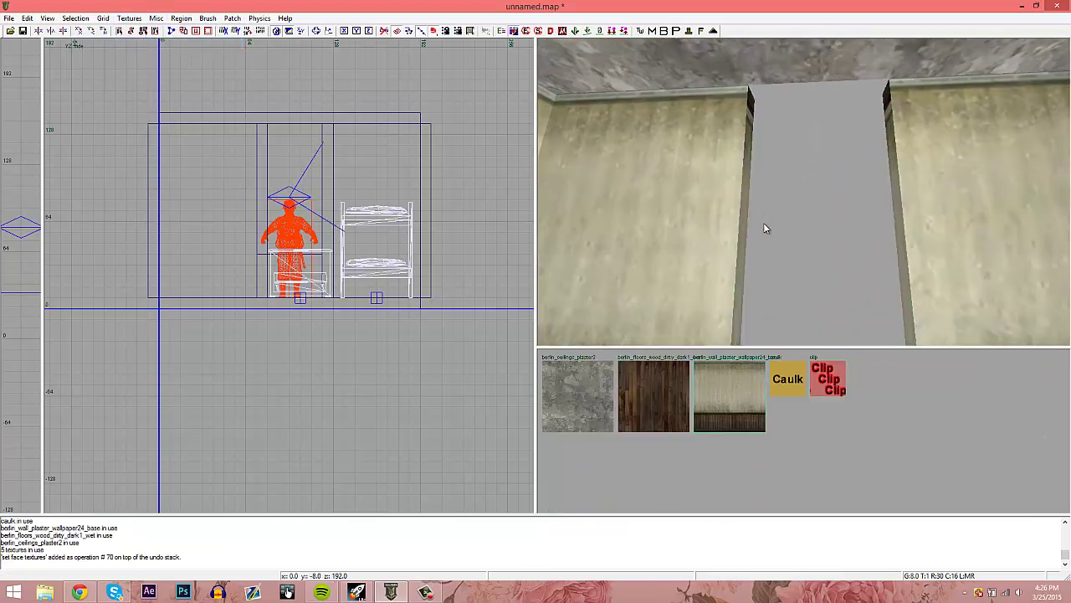
# - Try applying berlin_wall_plaster_wallpaper24_base to the three whole wall brushes around the window opening
pyautogui.moveTo(752, 196); pyautogui.dragTo(753, 197, button='right')
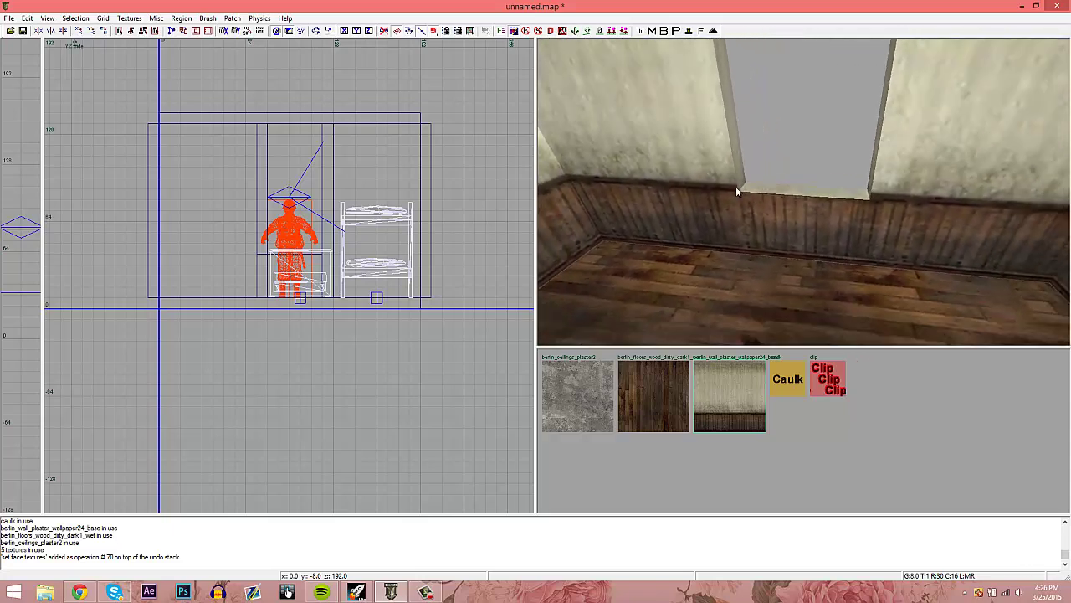
pyautogui.keyDown('shift'); pyautogui.click(734, 187); pyautogui.keyUp('shift')
pyautogui.keyDown('shift'); pyautogui.click(764, 200); pyautogui.keyUp('shift')
pyautogui.keyDown('shift'); pyautogui.click(884, 220); pyautogui.keyUp('shift')
pyautogui.click(729, 387)
pyautogui.press('Escape')
# - Undo the last texture change on the wall brushes around the window opening
pyautogui.moveTo(782, 260); pyautogui.dragTo(760, 253, button='right')
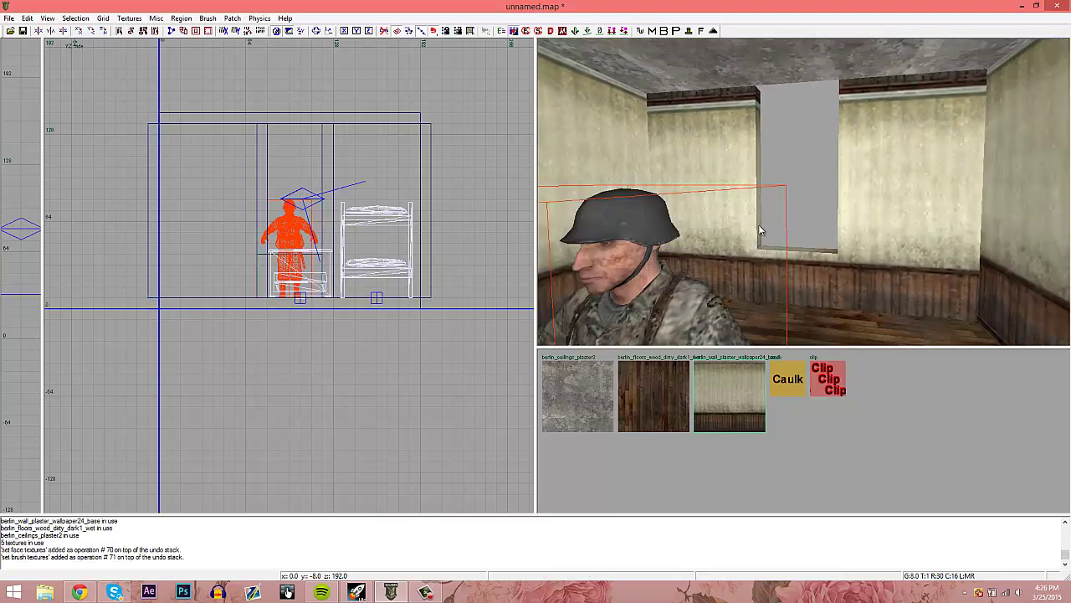
pyautogui.press('z')
pyautogui.hotkey('ctrl', 'z')
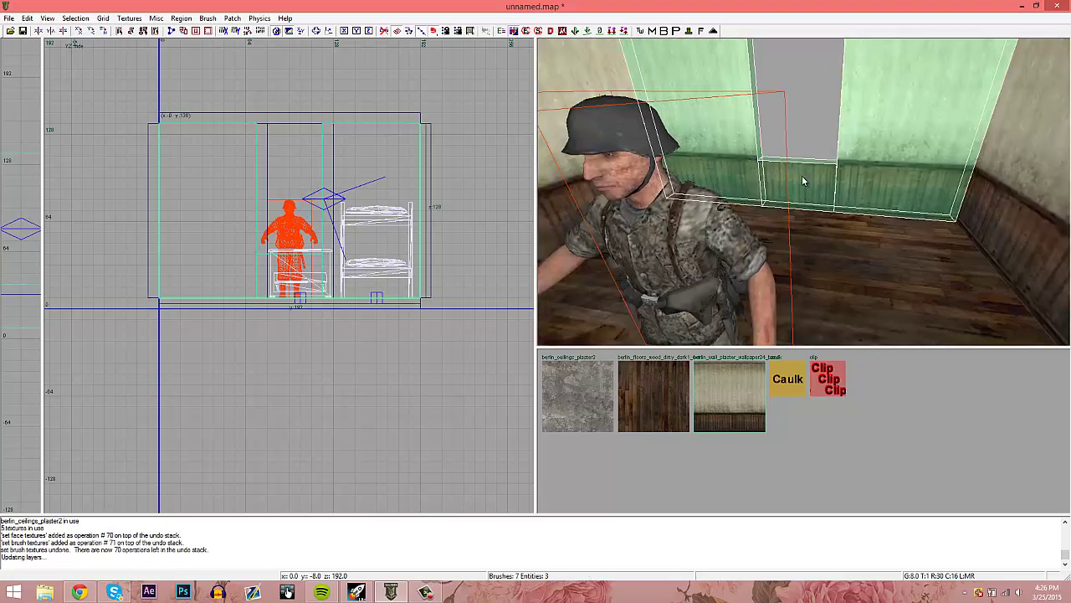
# - Apply berlin_wall_plaster_wallpaper24_base to the whole wall brush below the window opening
pyautogui.moveTo(802, 175); pyautogui.dragTo(801, 189, button='right')
pyautogui.press('Escape')
pyautogui.keyDown('shift'); pyautogui.click(795, 225); pyautogui.keyUp('shift')
pyautogui.click(705, 422)
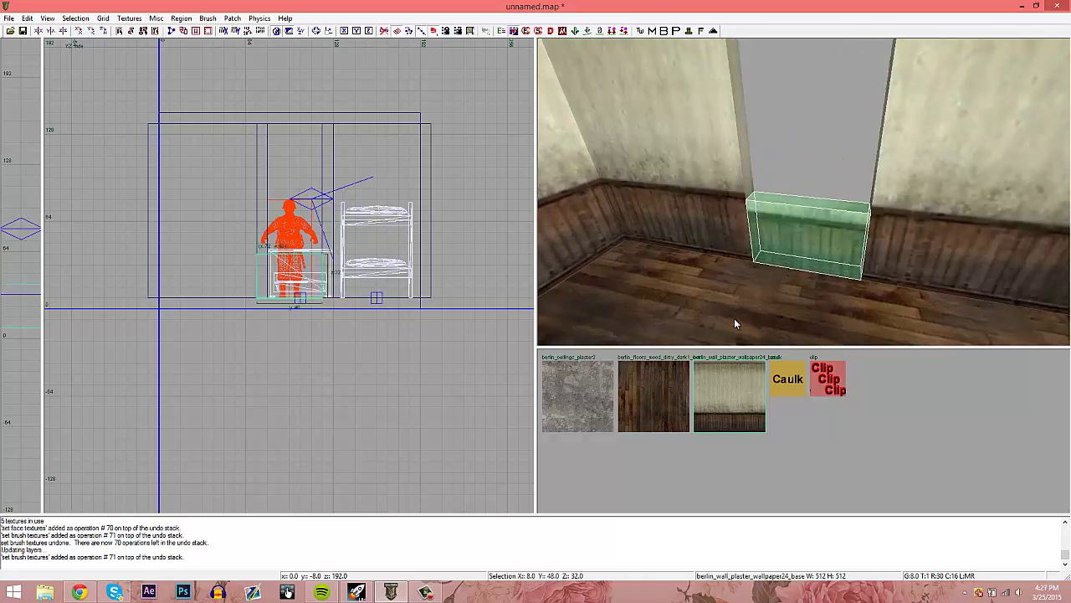
# - Try fitting the wallpaper texture to the brush below the window opening with the Surface inspector
pyautogui.press('s')
pyautogui.click(418, 275)
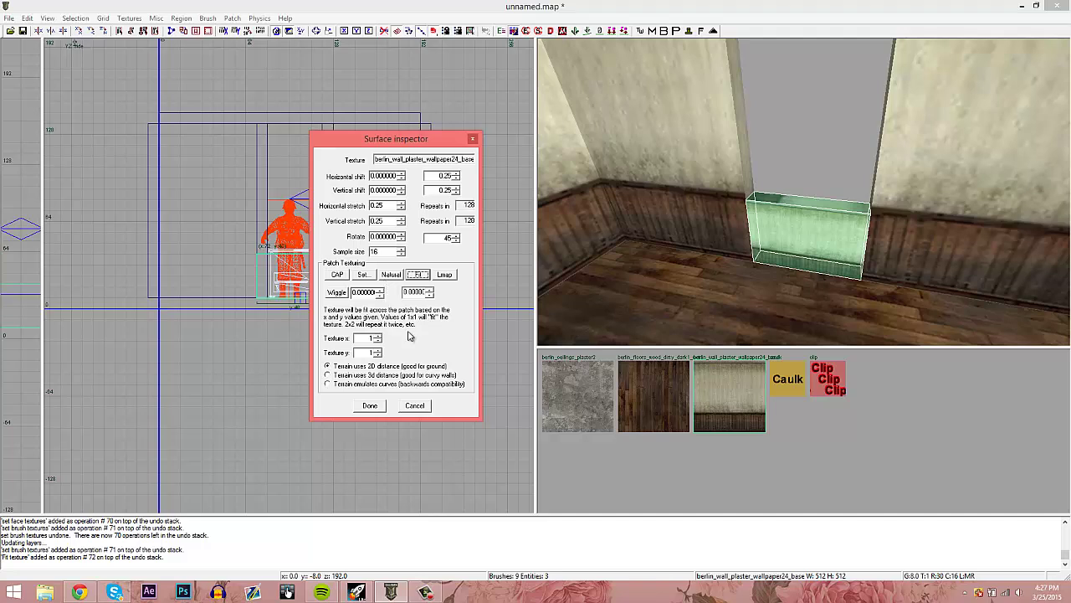
pyautogui.click(414, 408)
pyautogui.press('Escape')
# - Reselect the brush below the window opening and reapply berlin_wall_plaster_wallpaper24_base to it
pyautogui.moveTo(825, 156); pyautogui.dragTo(826, 156, button='right')
pyautogui.keyDown('ctrl'); pyautogui.keyDown('shift'); pyautogui.click(804, 232); pyautogui.keyUp('shift'); pyautogui.keyUp('ctrl')
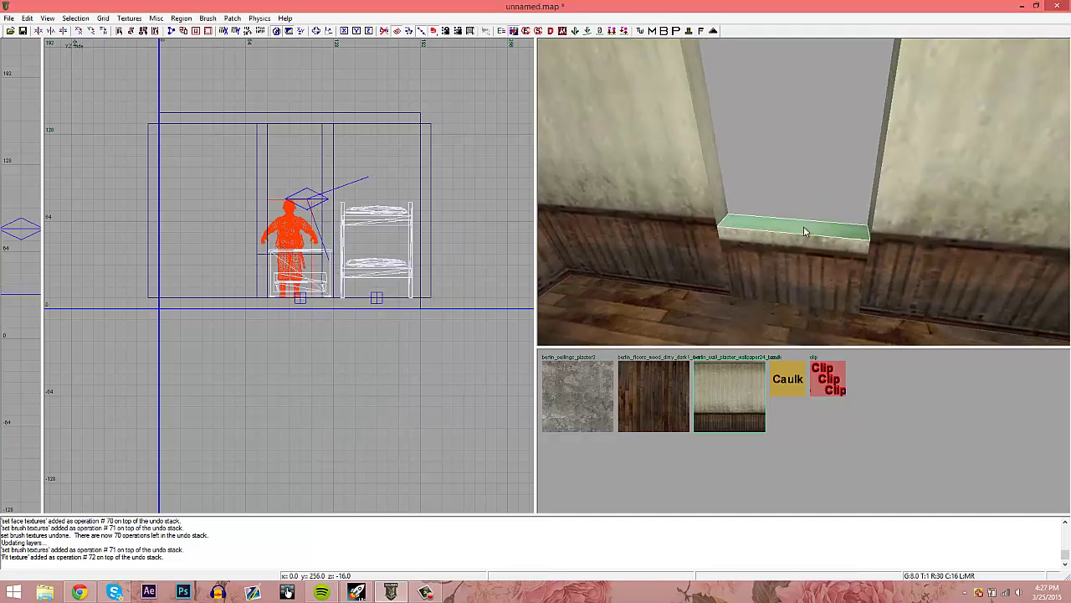
pyautogui.keyDown('shift'); pyautogui.click(806, 250); pyautogui.keyUp('shift')
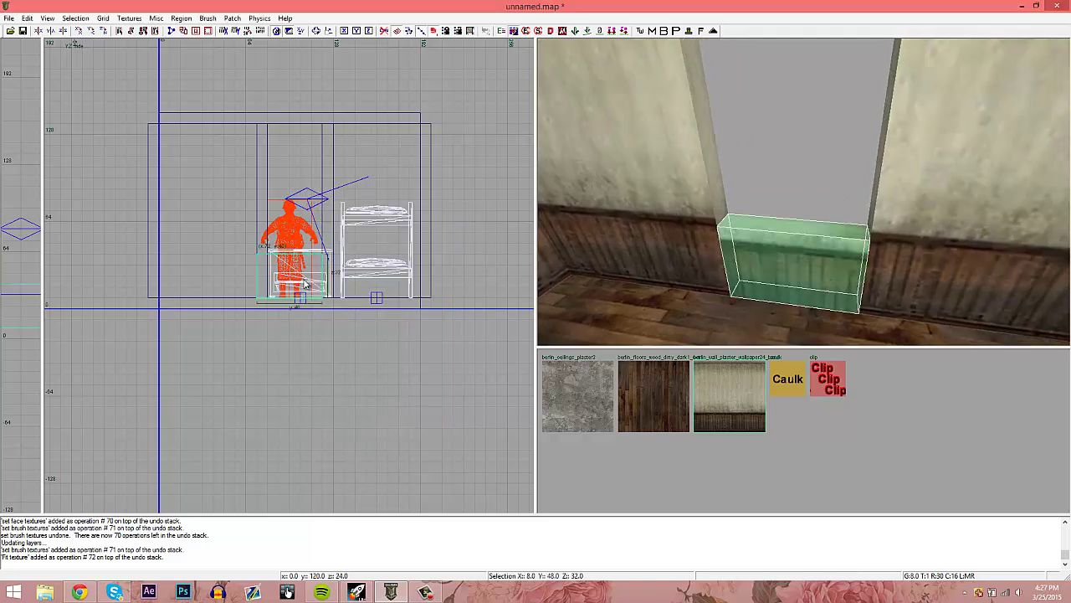
pyautogui.moveTo(295, 229); pyautogui.dragTo(296, 230)
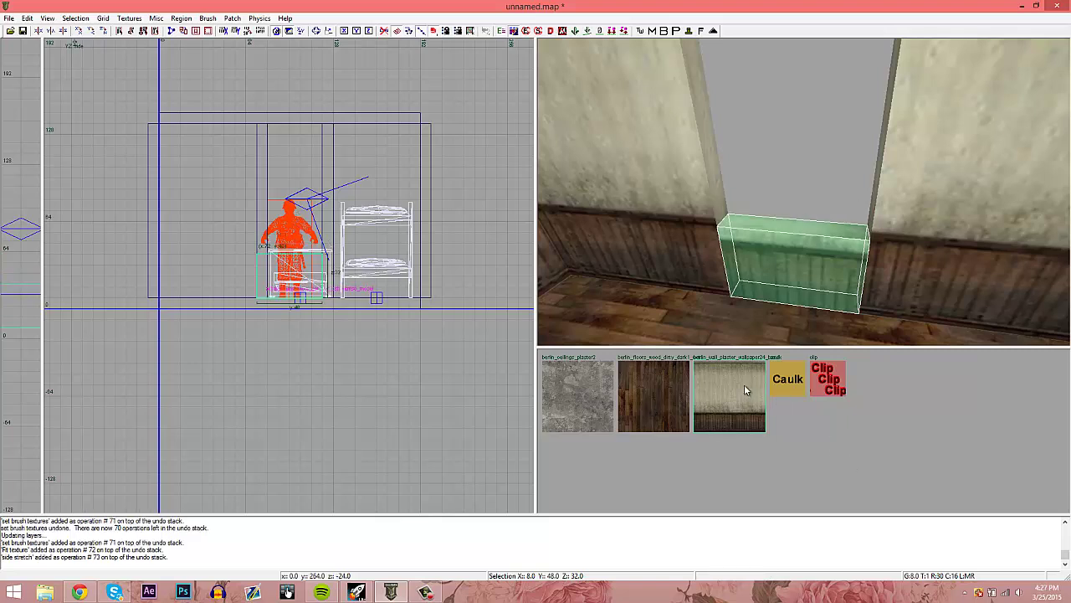
pyautogui.click(744, 385)
pyautogui.press('Escape')
# - Paste a copy of the lower wall brush at the top of the window opening and stretch it to close the gap below the ceiling
pyautogui.moveTo(624, 214); pyautogui.dragTo(623, 214, button='right')
pyautogui.keyDown('shift'); pyautogui.click(755, 246); pyautogui.keyUp('shift')
pyautogui.press('Escape')
pyautogui.moveTo(731, 247); pyautogui.dragTo(731, 250, button='right')
pyautogui.keyDown('shift'); pyautogui.click(729, 279); pyautogui.keyUp('shift')
pyautogui.hotkey('ctrl', 'v')
pyautogui.moveTo(305, 266)
pyautogui.mouseDown()
pyautogui.moveTo(293, 189)
pyautogui.moveTo(305, 76)
pyautogui.mouseUp()
pyautogui.scroll(3, 289, 214)
pyautogui.moveTo(304, 253); pyautogui.dragTo(304, 250)
pyautogui.scroll(-1, 304, 250)
pyautogui.moveTo(304, 249); pyautogui.dragTo(307, 220, button='right')
pyautogui.press('Escape')
pyautogui.moveTo(379, 250)
pyautogui.mouseDown(button='right')
pyautogui.moveTo(378, 264)
pyautogui.moveTo(384, 205)
pyautogui.mouseUp(button='right')
# - Draw a 48 by 48 unit guide brush filling the window opening and shorten the wall brush above to meet its top edge
pyautogui.hotkey('shift', 'h')
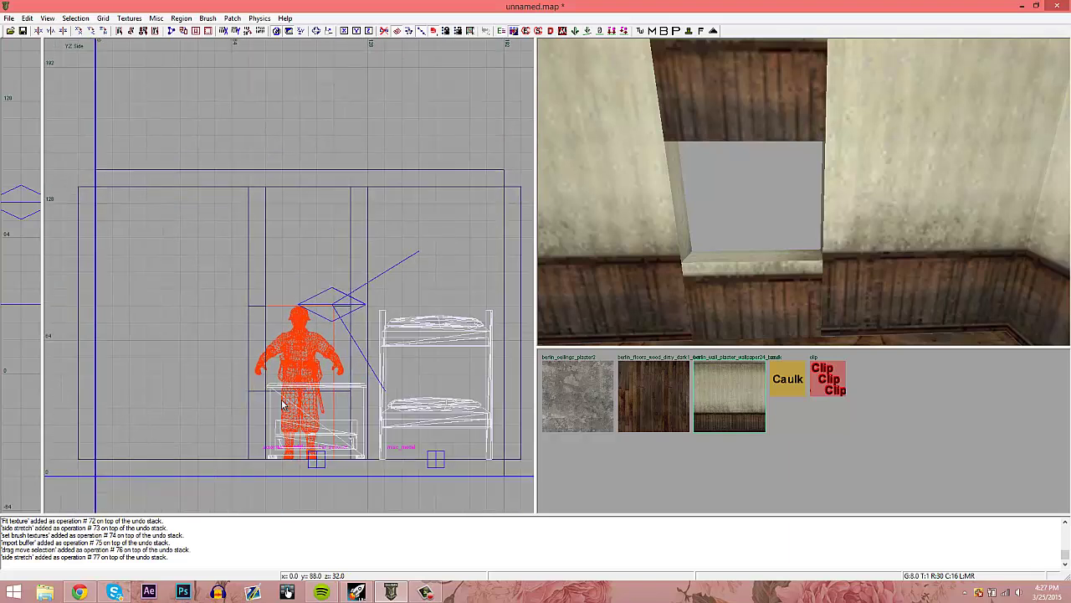
pyautogui.moveTo(251, 393)
pyautogui.mouseDown()
pyautogui.moveTo(375, 294)
pyautogui.moveTo(350, 306)
pyautogui.mouseUp()
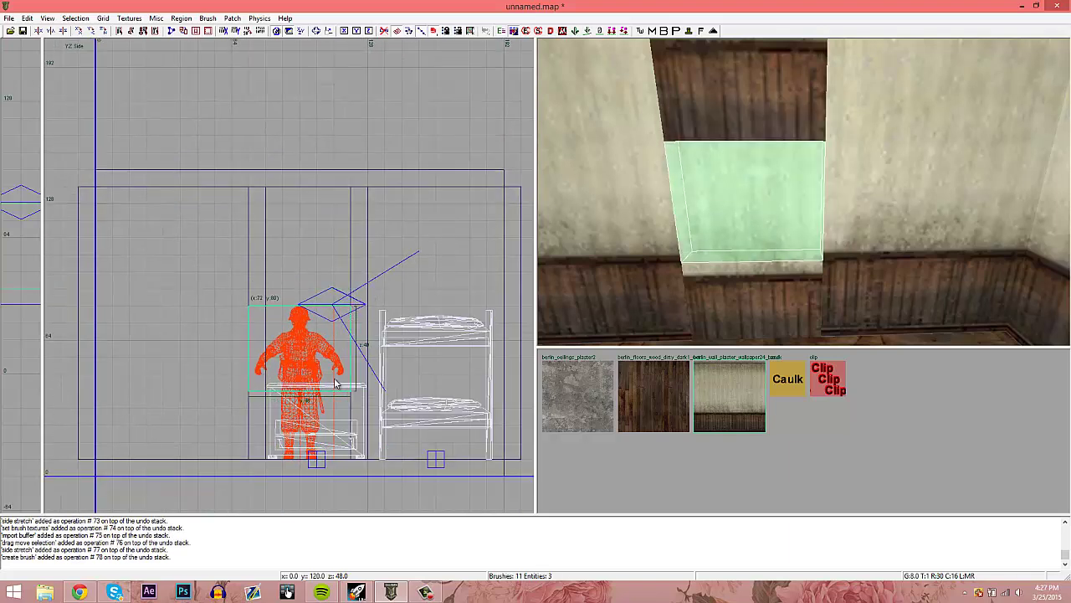
pyautogui.moveTo(314, 255); pyautogui.dragTo(422, 226)
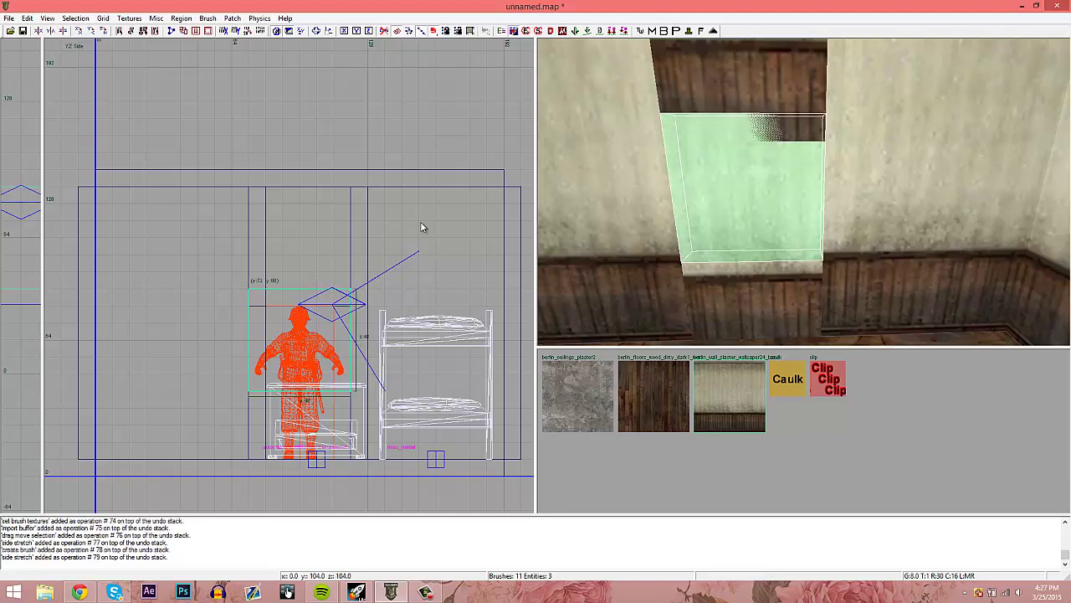
pyautogui.press('Escape')
pyautogui.keyDown('shift'); pyautogui.click(734, 136); pyautogui.keyUp('shift')
pyautogui.moveTo(307, 378); pyautogui.dragTo(310, 364)
pyautogui.press('Escape')
pyautogui.scroll(-4, 792, 215)
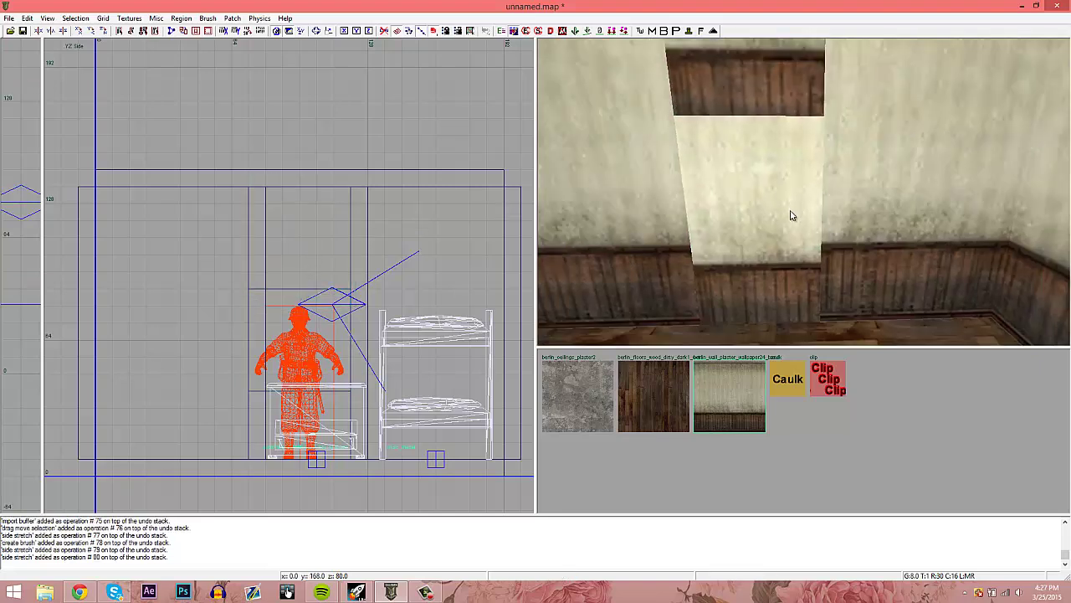
# - Apply berlin_wall_plaster_wallpaper24_base to the wall brush above the window opening
pyautogui.keyDown('shift'); pyautogui.click(779, 91); pyautogui.keyUp('shift')
pyautogui.click(729, 383)
pyautogui.press('Escape')
# - Try reapplying berlin_wall_plaster_wallpaper24_base to the room's wall brushes together, and undo the change
pyautogui.scroll(4, 764, 261)
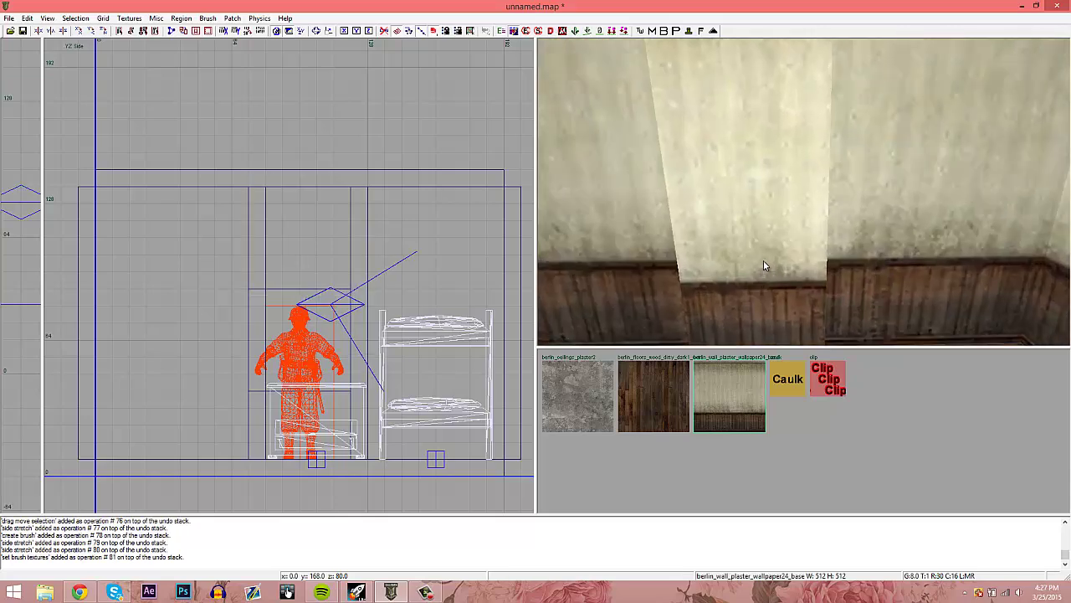
pyautogui.moveTo(763, 260); pyautogui.dragTo(757, 247, button='right')
pyautogui.scroll(-5, 757, 247)
pyautogui.scroll(-4, 758, 246)
pyautogui.moveTo(645, 183)
pyautogui.keyDown('shift'); pyautogui.mouseDown()
pyautogui.moveTo(939, 191)
pyautogui.moveTo(790, 210)
pyautogui.mouseUp(); pyautogui.keyUp('shift')
pyautogui.moveTo(818, 251); pyautogui.dragTo(798, 239, button='right')
pyautogui.keyDown('shift'); pyautogui.click(696, 201); pyautogui.keyUp('shift')
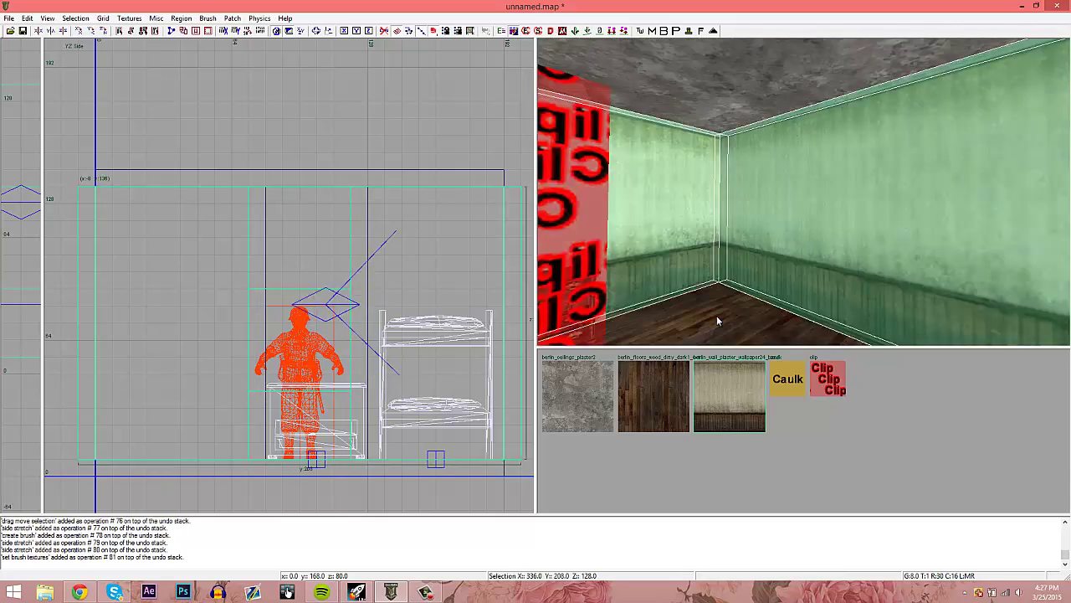
pyautogui.click(727, 376)
pyautogui.moveTo(730, 312); pyautogui.dragTo(726, 290, button='right')
pyautogui.press('Escape')
pyautogui.hotkey('ctrl', 'z')
pyautogui.press('Escape')
# - Set the vertical texture shift of the wall brush above the window opening to -7.25 in the Surface inspector
pyautogui.keyDown('shift'); pyautogui.click(804, 165); pyautogui.keyUp('shift')
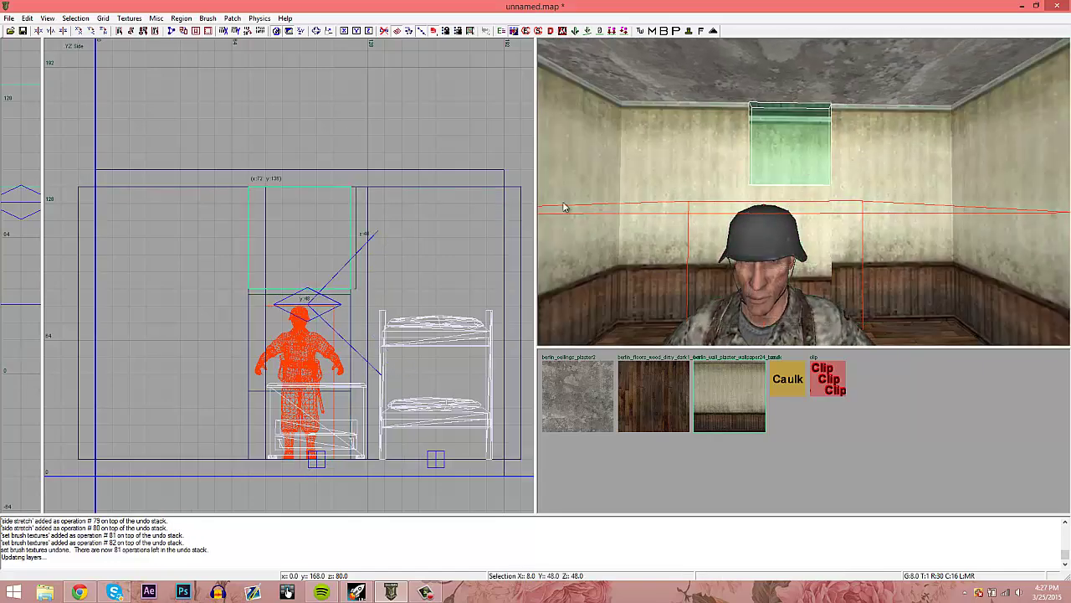
pyautogui.press('s')
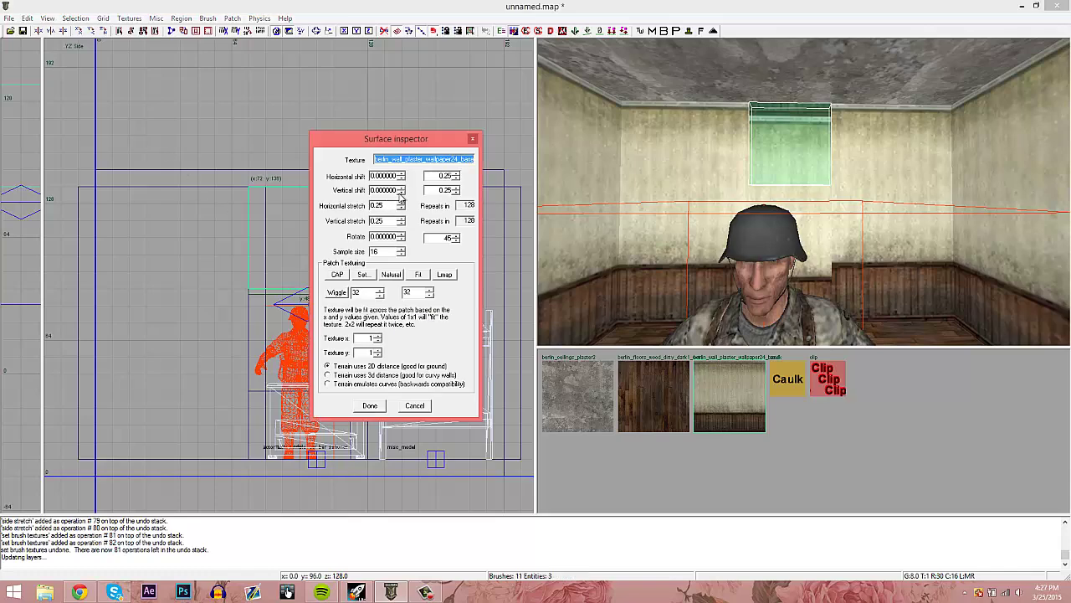
pyautogui.click(401, 188)
pyautogui.click(401, 189)
pyautogui.click(401, 195)
pyautogui.click(401, 194)
pyautogui.click(401, 195)
pyautogui.click(401, 194)
pyautogui.click(401, 194)
pyautogui.click(401, 194)
pyautogui.click(400, 195)
pyautogui.click(400, 194)
pyautogui.click(401, 194)
pyautogui.click(400, 194)
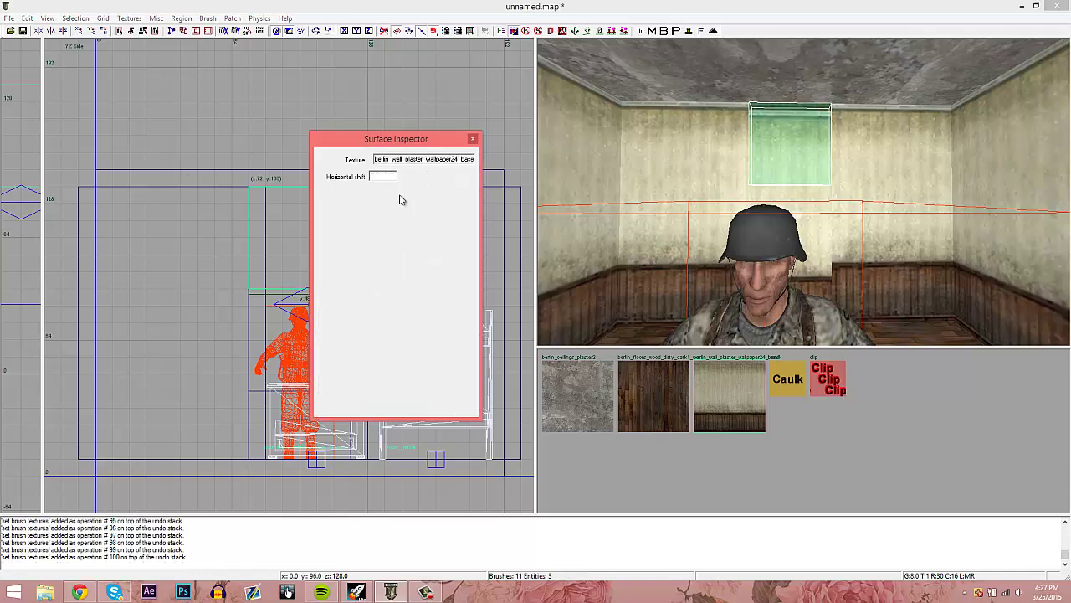
pyautogui.click(401, 194)
pyautogui.click(400, 194)
pyautogui.click(401, 194)
pyautogui.click(401, 194)
pyautogui.click(401, 194)
pyautogui.click(401, 194)
pyautogui.click(400, 194)
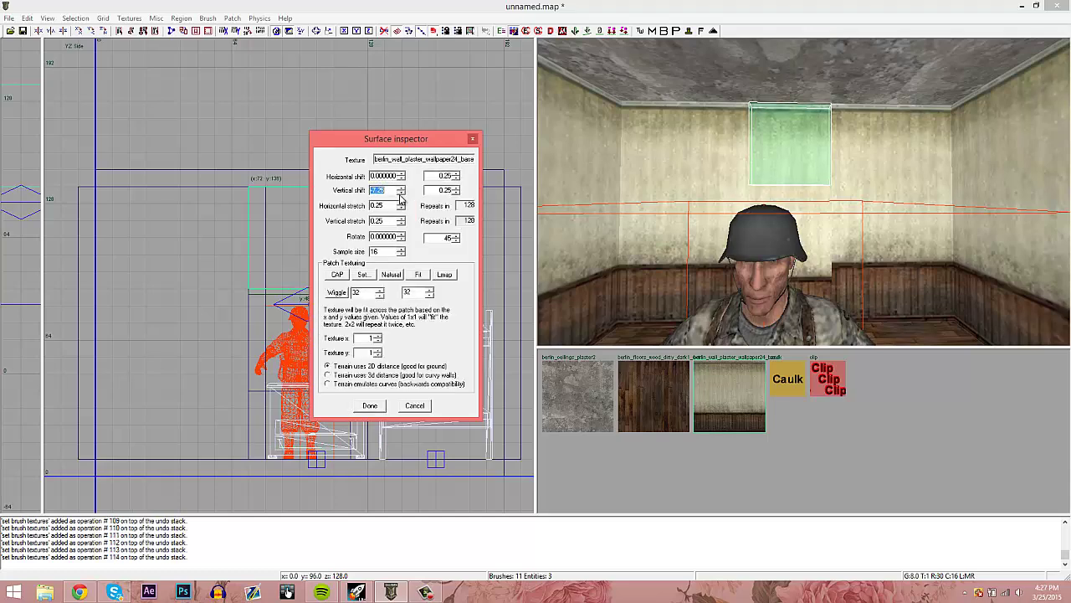
pyautogui.click(367, 406)
pyautogui.press('Escape')
# - Delete the guide brush filling the window opening
pyautogui.moveTo(814, 213); pyautogui.dragTo(810, 170, button='right')
pyautogui.keyDown('shift'); pyautogui.click(809, 169); pyautogui.keyUp('shift')
pyautogui.press('BackSpace')
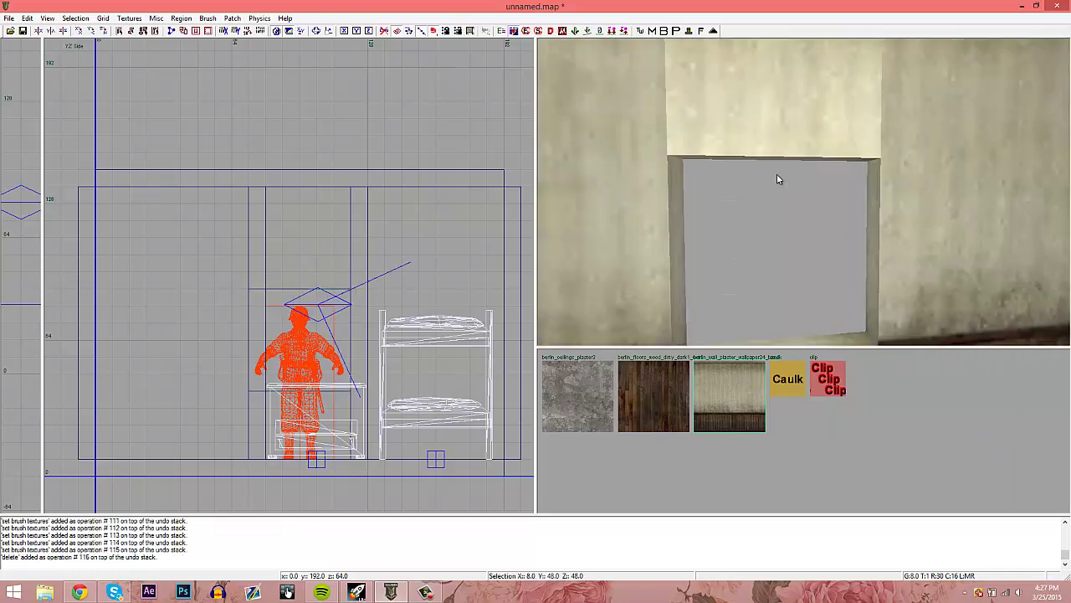
# - Insert a misc prefab near the window wall using vending_juggernaut.map from the UGX Modtools Patch Prefabs folder
pyautogui.hotkey('ctrl', 'Tab')
pyautogui.scroll(-1, 294, 343)
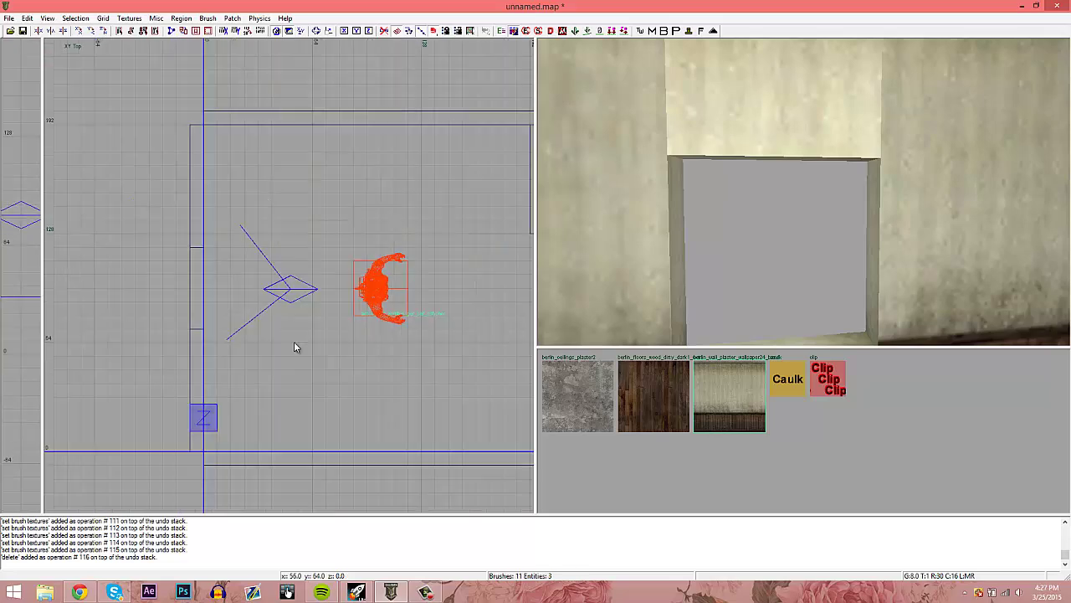
pyautogui.rightClick(184, 298)
pyautogui.moveTo(302, 438)
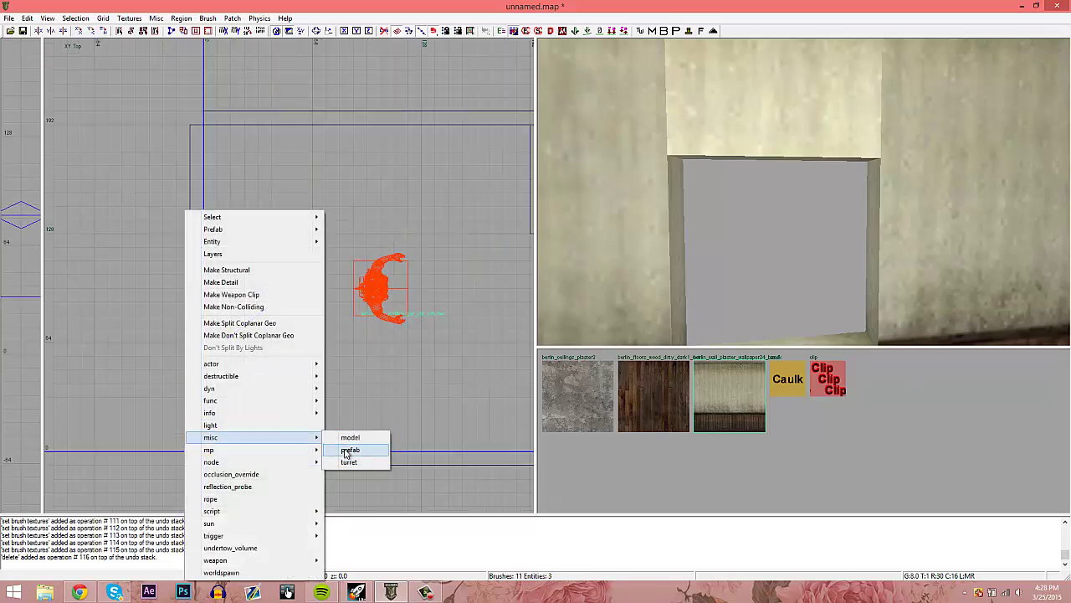
pyautogui.click(348, 450)
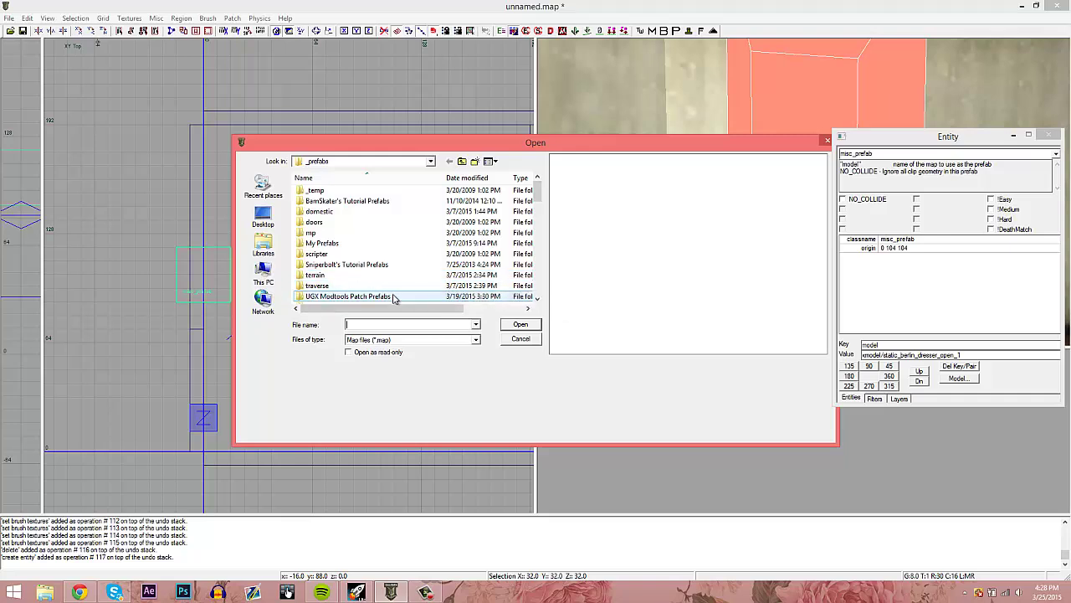
pyautogui.doubleClick(423, 297)
pyautogui.doubleClick(368, 211)
# - Move the vending_juggernaut prefab beside the bunk bed and lower it onto the room's floor
pyautogui.moveTo(280, 262); pyautogui.dragTo(375, 224)
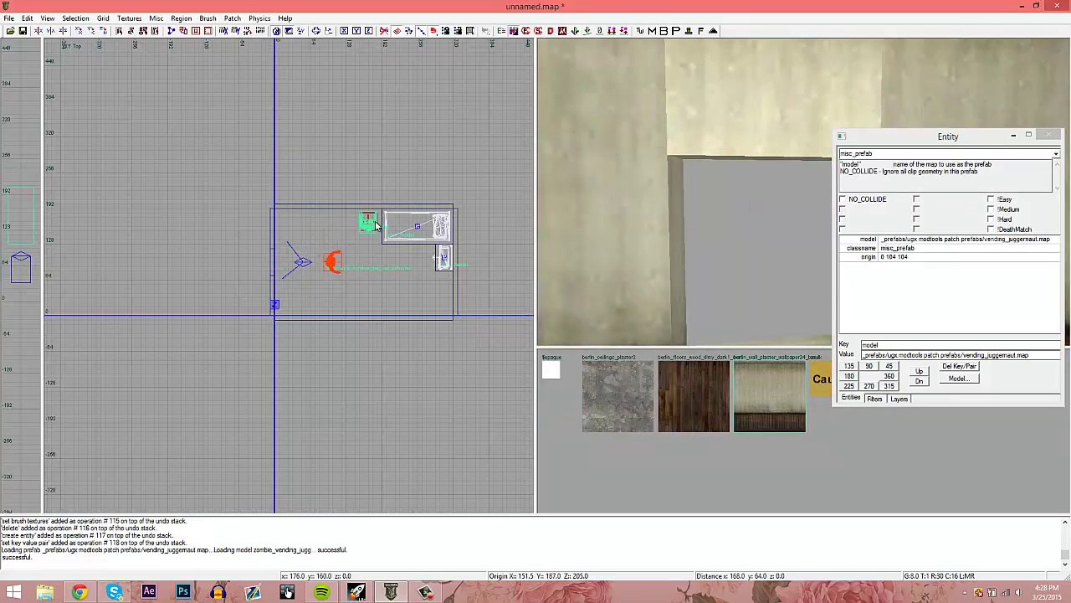
pyautogui.hotkey('ctrl', 'Tab')
pyautogui.moveTo(286, 295); pyautogui.dragTo(289, 343)
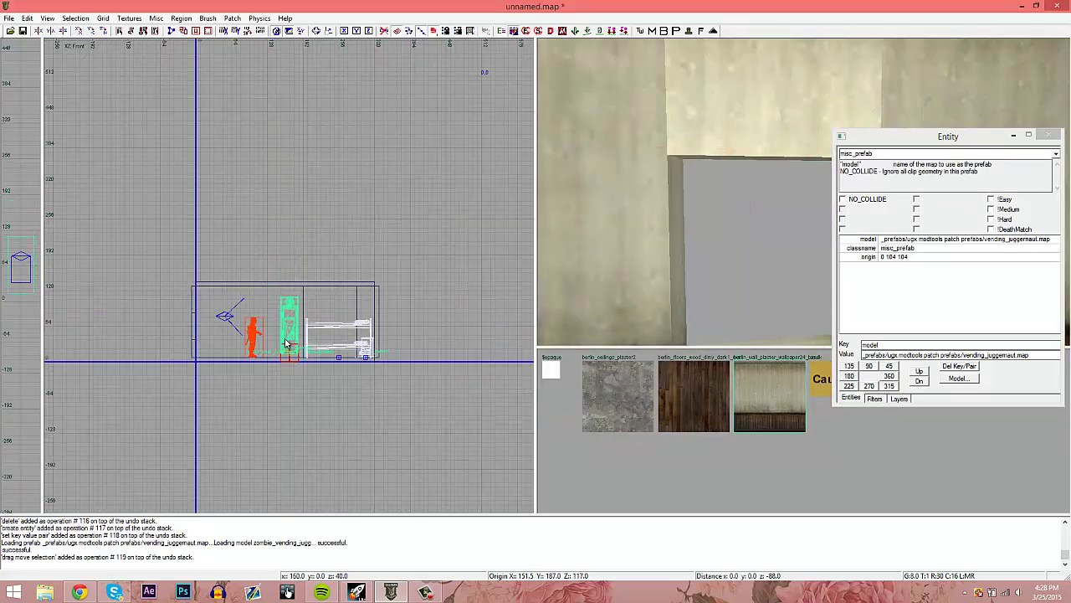
pyautogui.hotkey('ctrl', 'Tab')
pyautogui.scroll(3, 296, 320)
pyautogui.hotkey('ctrl', 'Tab')
pyautogui.hotkey('ctrl', 'Tab')
pyautogui.moveTo(290, 303); pyautogui.dragTo(291, 312)
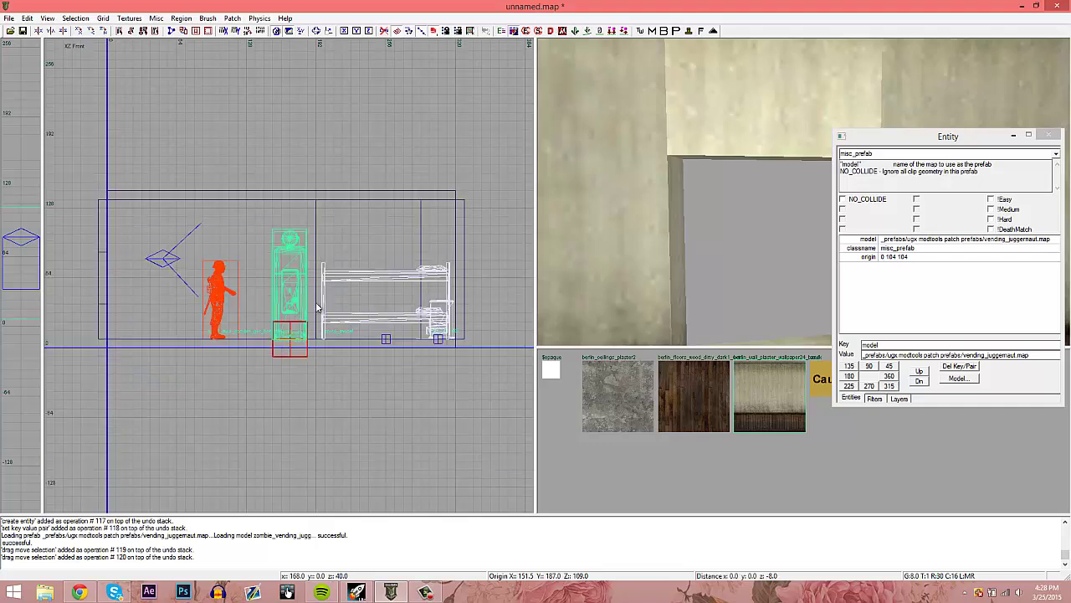
pyautogui.press('Escape')
# - Insert a second misc prefab near the window opening using window_med.map from the zombiemode folder
pyautogui.moveTo(678, 258); pyautogui.dragTo(676, 257, button='right')
pyautogui.hotkey('ctrl', 'Tab')
pyautogui.hotkey('ctrl', 'Tab')
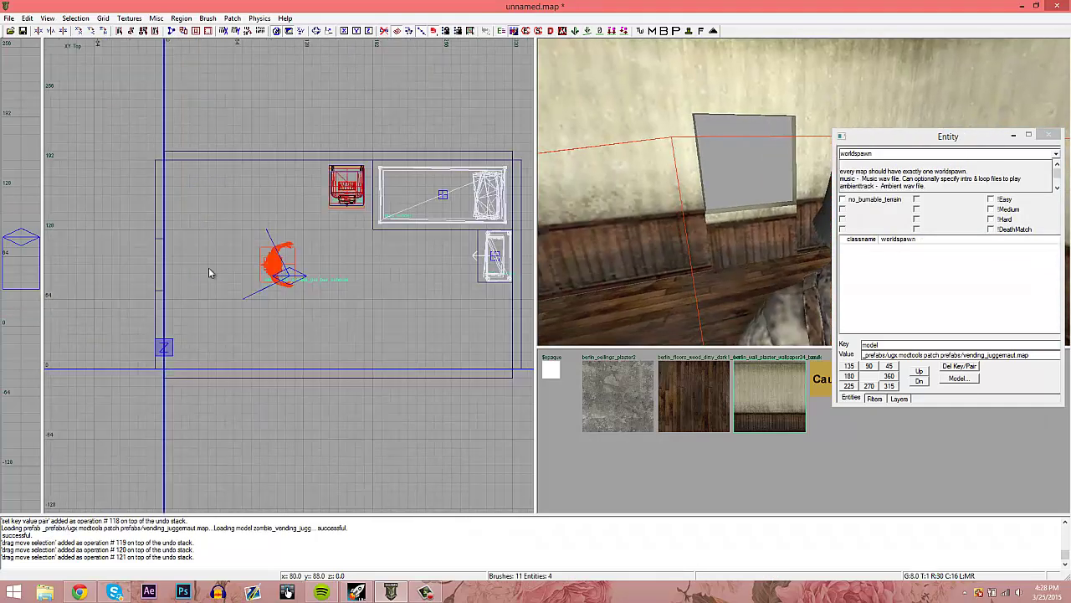
pyautogui.rightClick(191, 270)
pyautogui.moveTo(313, 442)
pyautogui.click(356, 449)
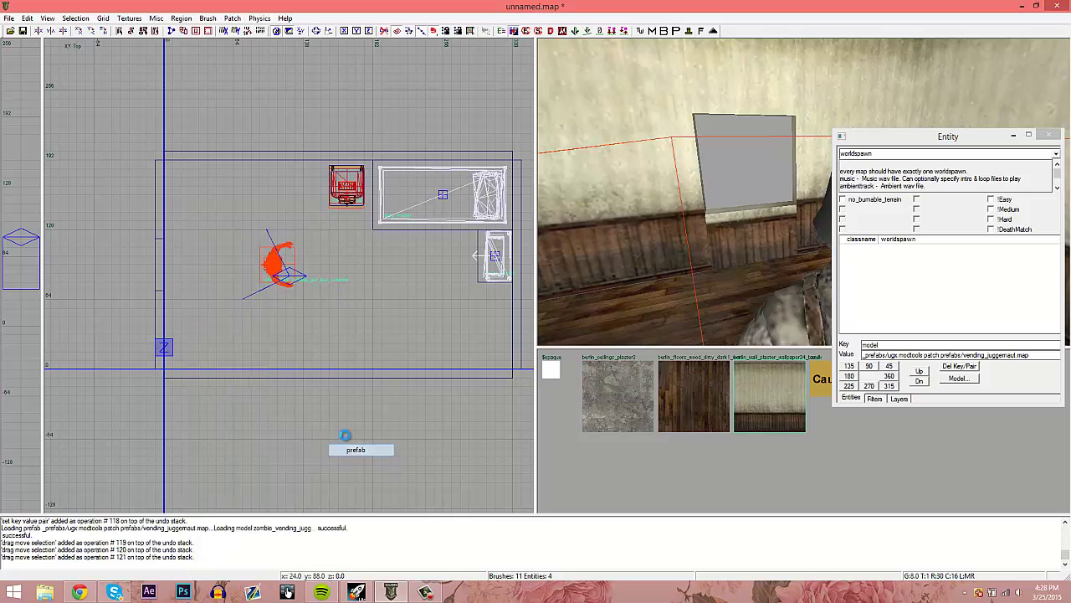
pyautogui.click(354, 245)
pyautogui.scroll(-2, 354, 248)
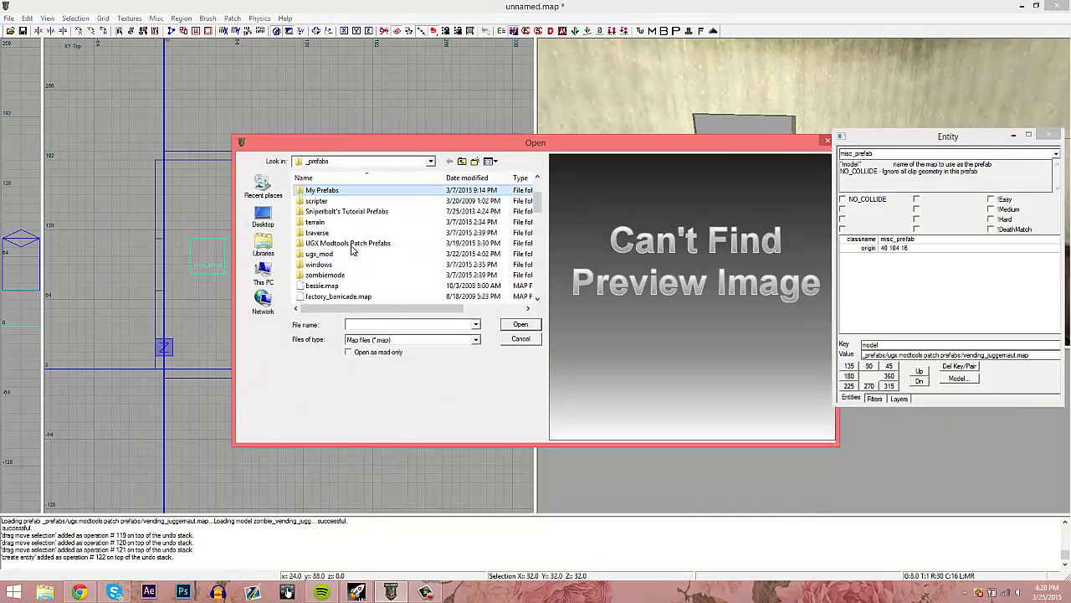
pyautogui.doubleClick(341, 276)
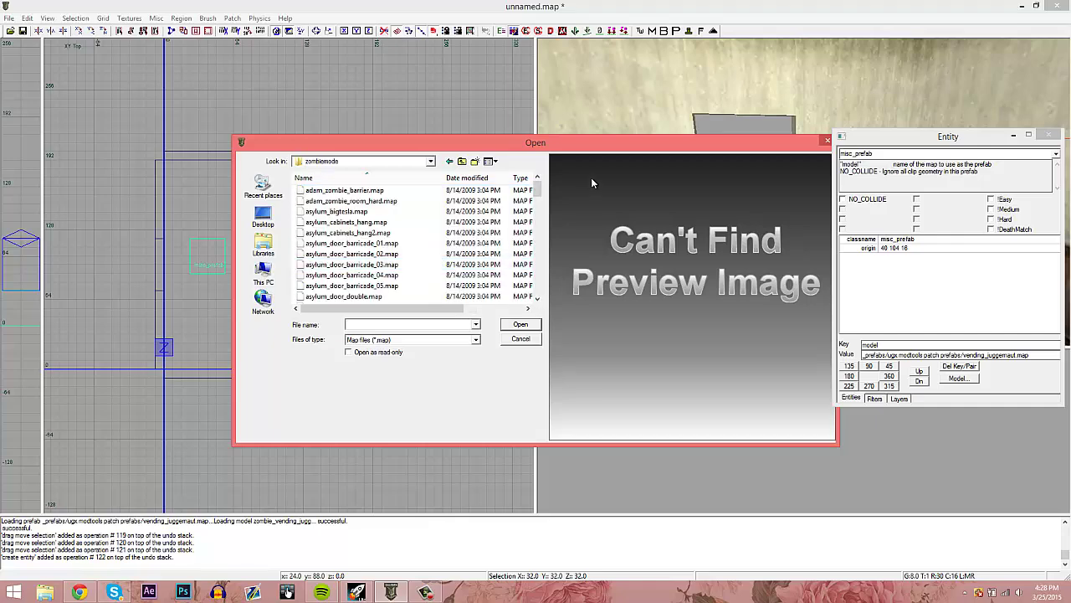
pyautogui.moveTo(538, 199); pyautogui.dragTo(537, 318)
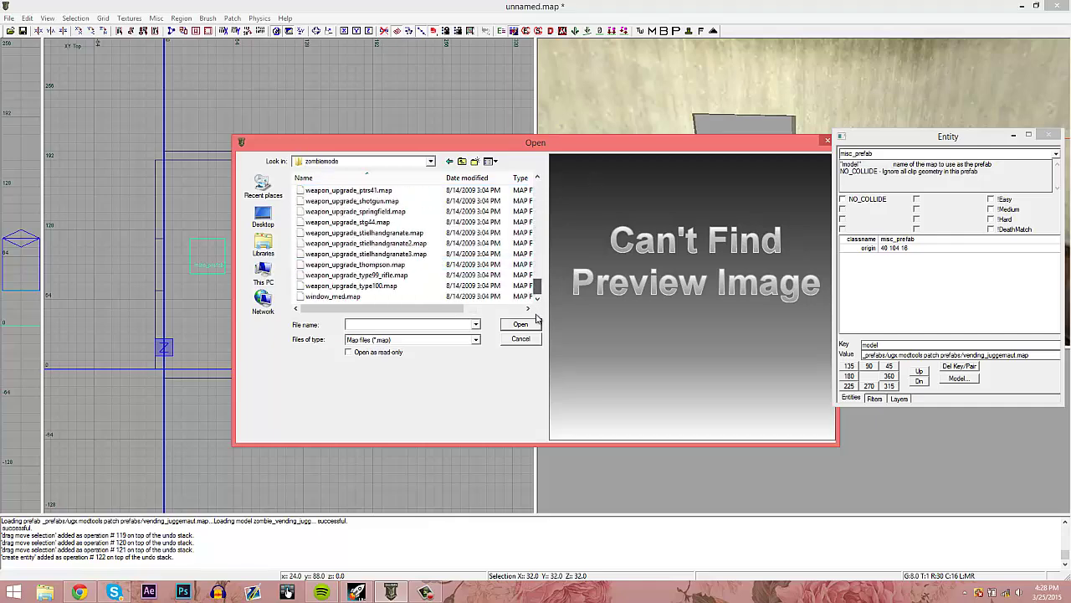
pyautogui.doubleClick(356, 296)
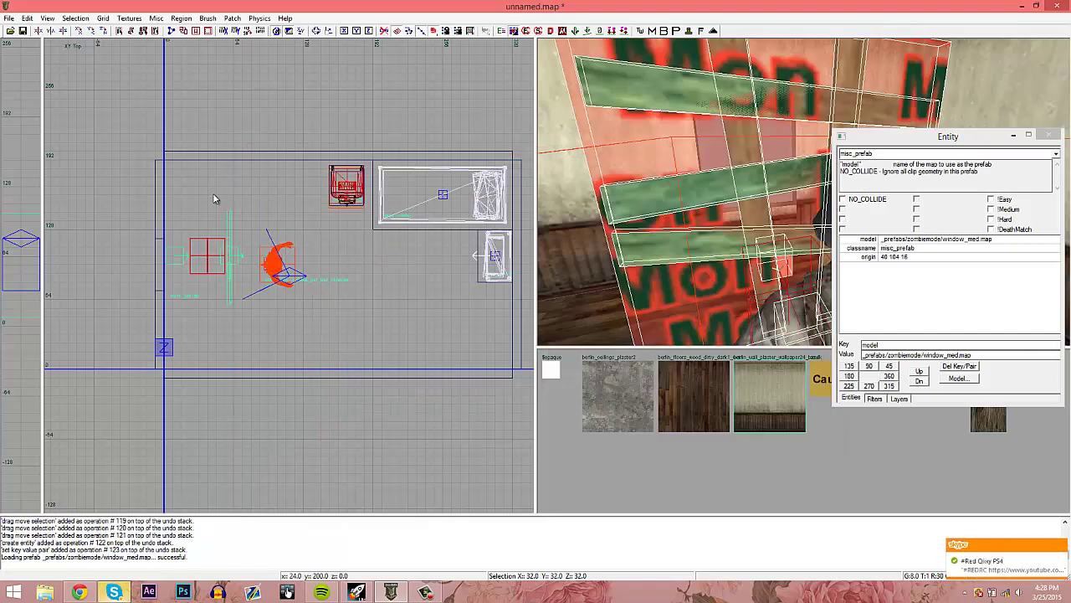
# - Move the window_med prefab against the outer face of the wall, centred on the window opening
pyautogui.moveTo(233, 248); pyautogui.dragTo(156, 252)
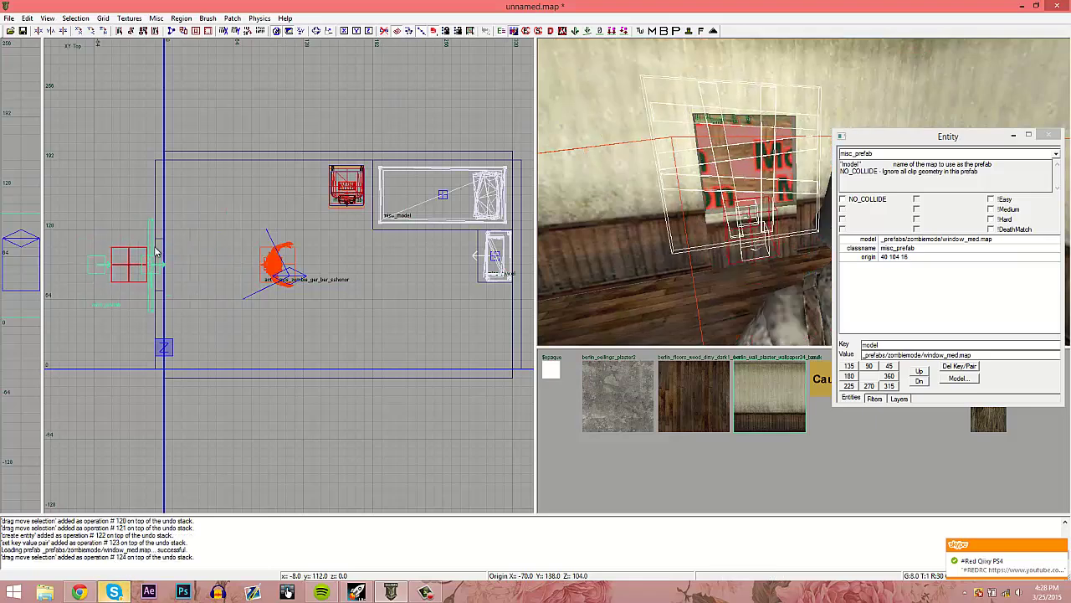
pyautogui.scroll(3, 162, 269)
pyautogui.scroll(3, 162, 272)
pyautogui.moveTo(186, 172); pyautogui.dragTo(196, 167)
pyautogui.scroll(-3, 195, 167)
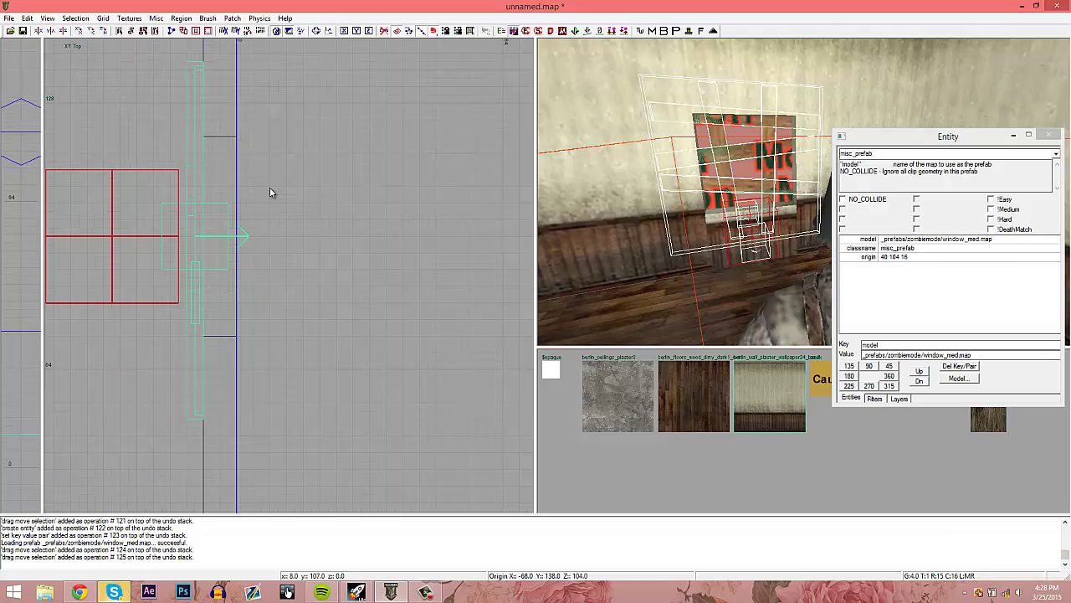
pyautogui.scroll(-3, 269, 191)
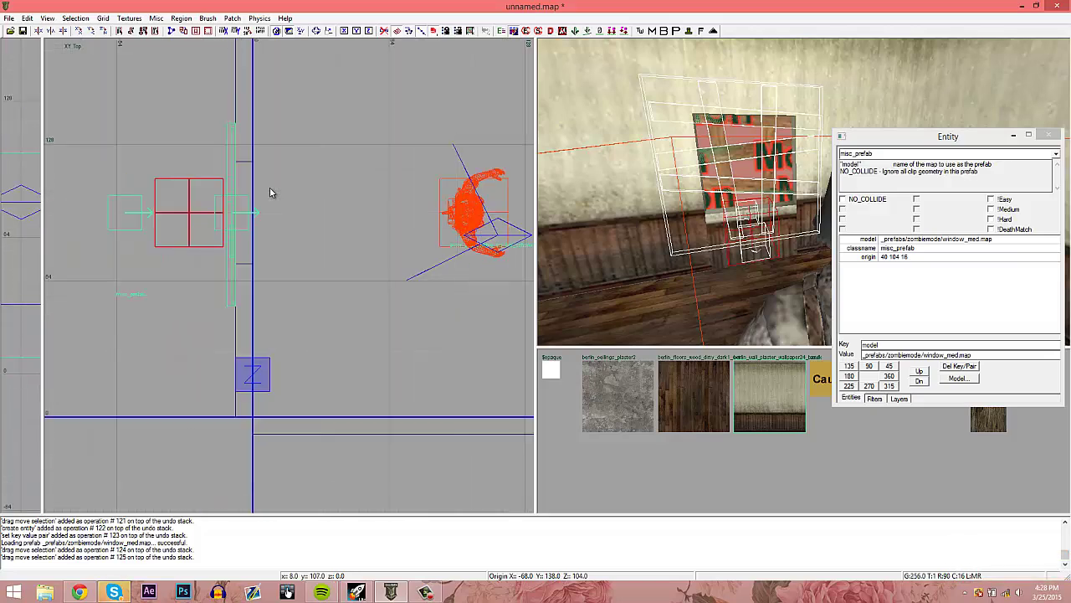
pyautogui.scroll(-5, 270, 192)
pyautogui.scroll(6, 270, 192)
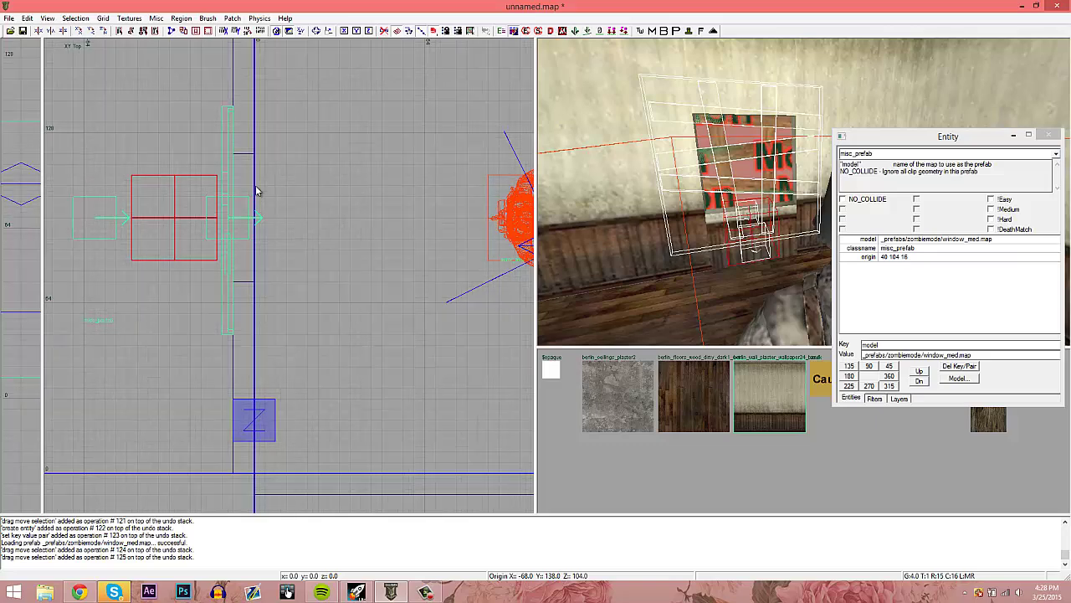
pyautogui.press('Escape')
# - Fine-tune the window_med prefab's position against the outer face of the window opening
pyautogui.moveTo(616, 196); pyautogui.dragTo(669, 188, button='right')
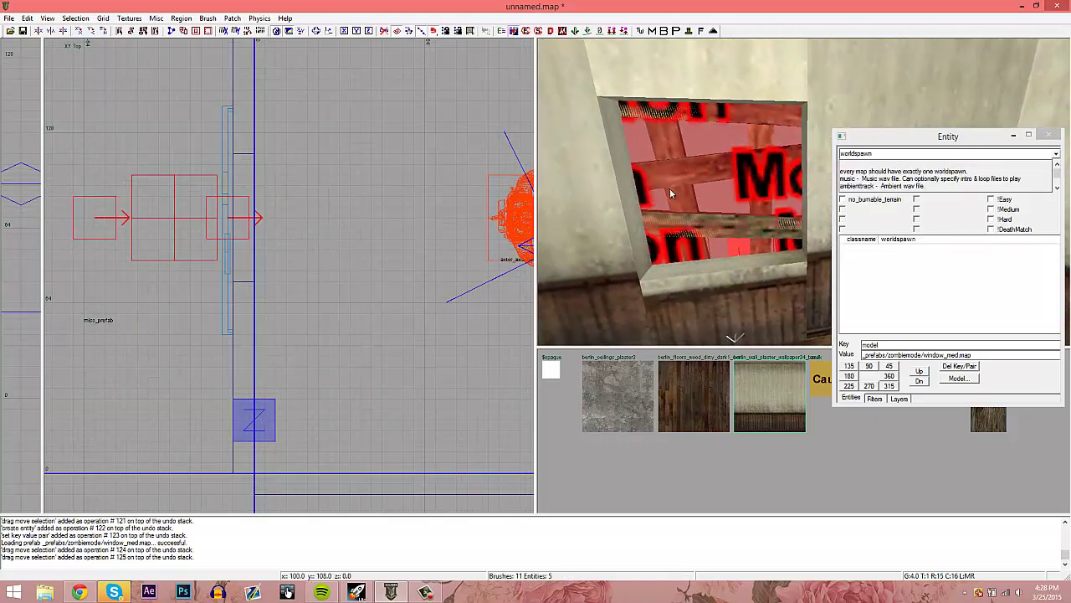
pyautogui.keyDown('shift'); pyautogui.click(627, 196); pyautogui.keyUp('shift')
pyautogui.hotkey('ctrl', 'Tab')
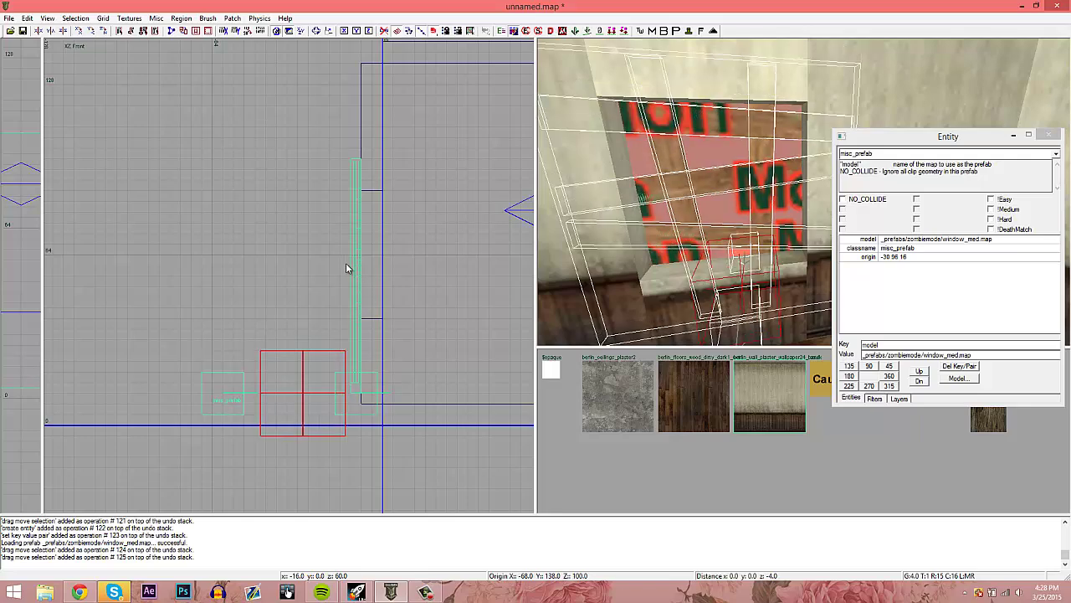
pyautogui.hotkey('ctrl', 'Tab')
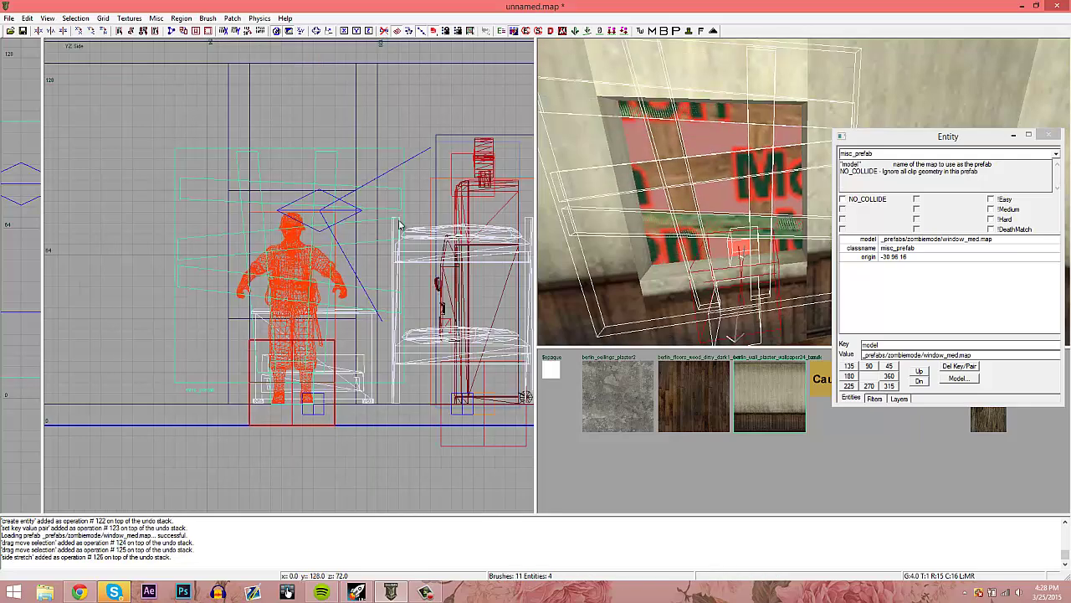
pyautogui.press('Escape')
# - Stretch the room's floor brush outward past the window wall, making it 320 by 192 units
pyautogui.moveTo(575, 189); pyautogui.dragTo(575, 191, button='right')
pyautogui.scroll(-3, 230, 242)
pyautogui.hotkey('ctrl', 'Tab')
pyautogui.hotkey('ctrl', 'Tab')
pyautogui.moveTo(411, 276); pyautogui.dragTo(405, 275, button='right')
pyautogui.keyDown('shift'); pyautogui.click(372, 377); pyautogui.keyUp('shift')
pyautogui.press('Escape')
pyautogui.keyDown('shift'); pyautogui.click(727, 325); pyautogui.keyUp('shift')
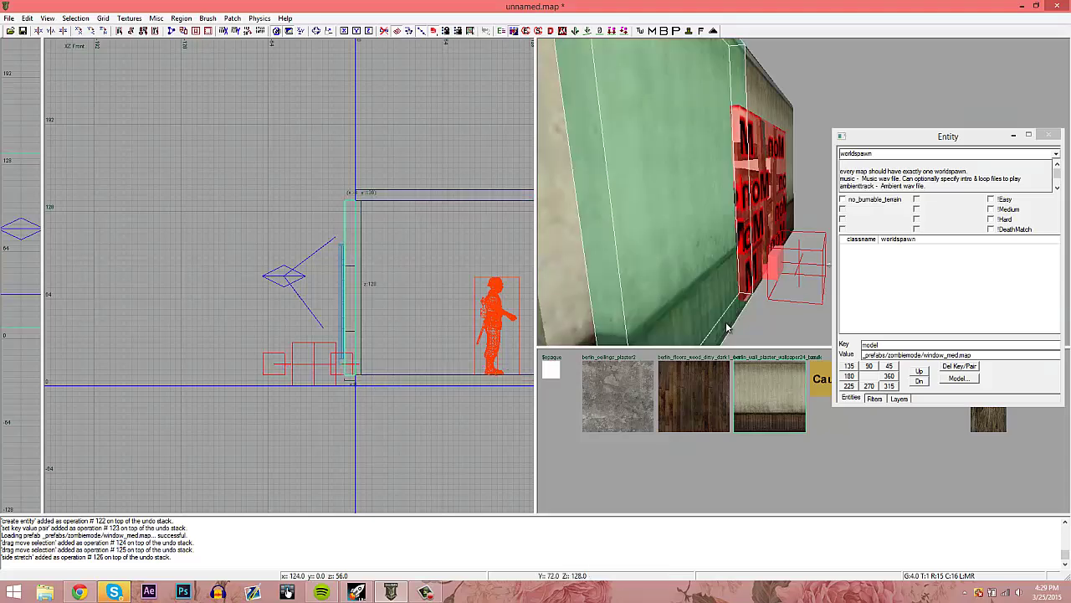
pyautogui.press('Escape')
pyautogui.moveTo(703, 318); pyautogui.dragTo(678, 315, button='right')
pyautogui.keyDown('shift'); pyautogui.click(722, 325); pyautogui.keyUp('shift')
pyautogui.hotkey('ctrl', 'Tab')
pyautogui.hotkey('ctrl', 'Tab')
pyautogui.scroll(-3, 339, 302)
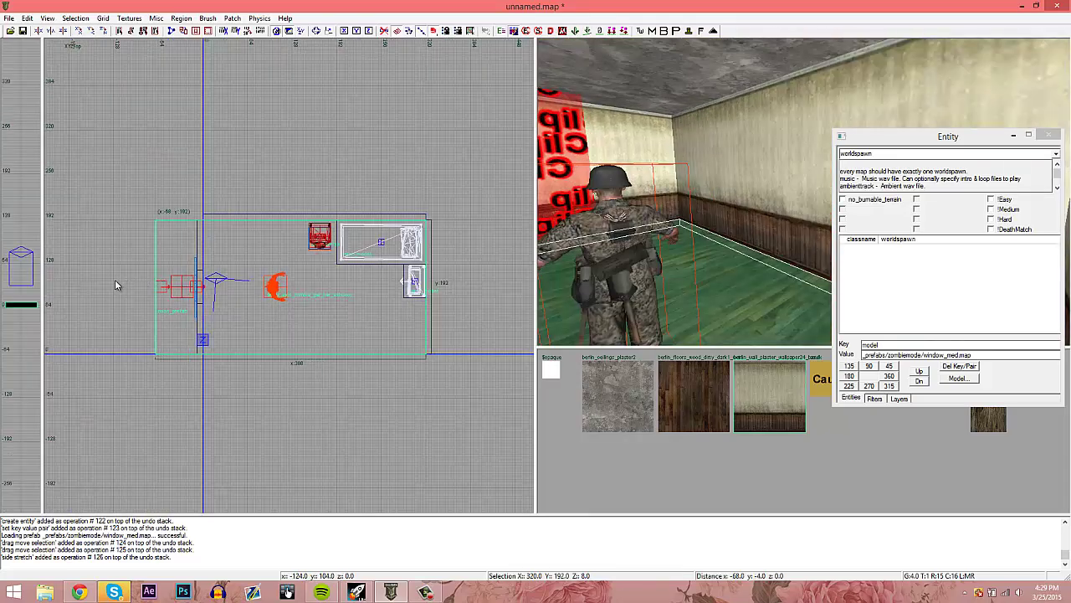
pyautogui.moveTo(119, 282); pyautogui.dragTo(181, 290, button='right')
pyautogui.press('Escape')
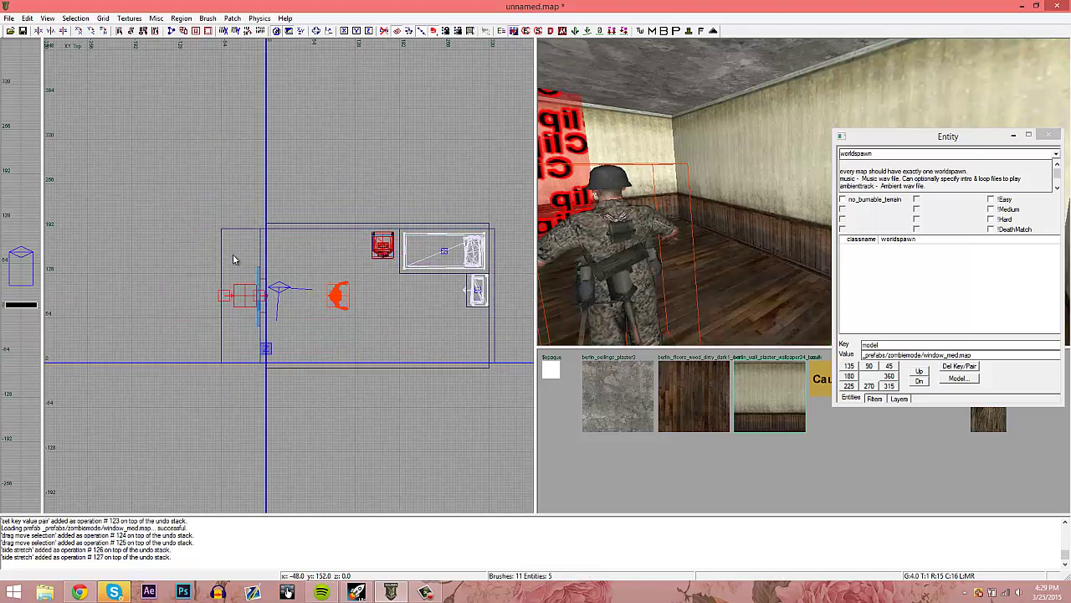
# - Insert a misc prefab outside the window wall using wall_hop.map from the traverse folder
pyautogui.rightClick(233, 253)
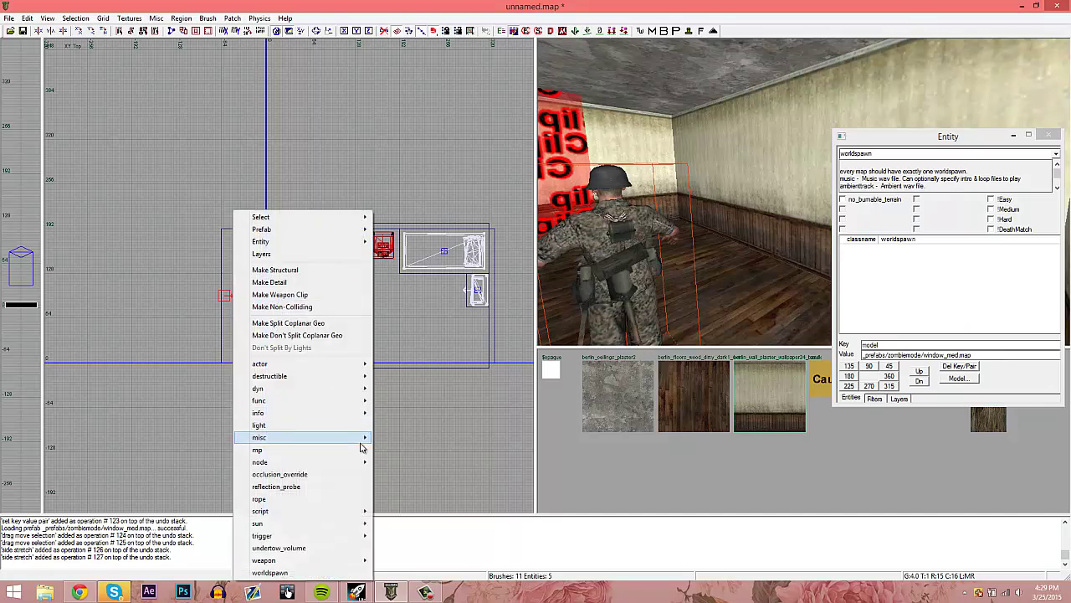
pyautogui.click(410, 452)
pyautogui.doubleClick(406, 292)
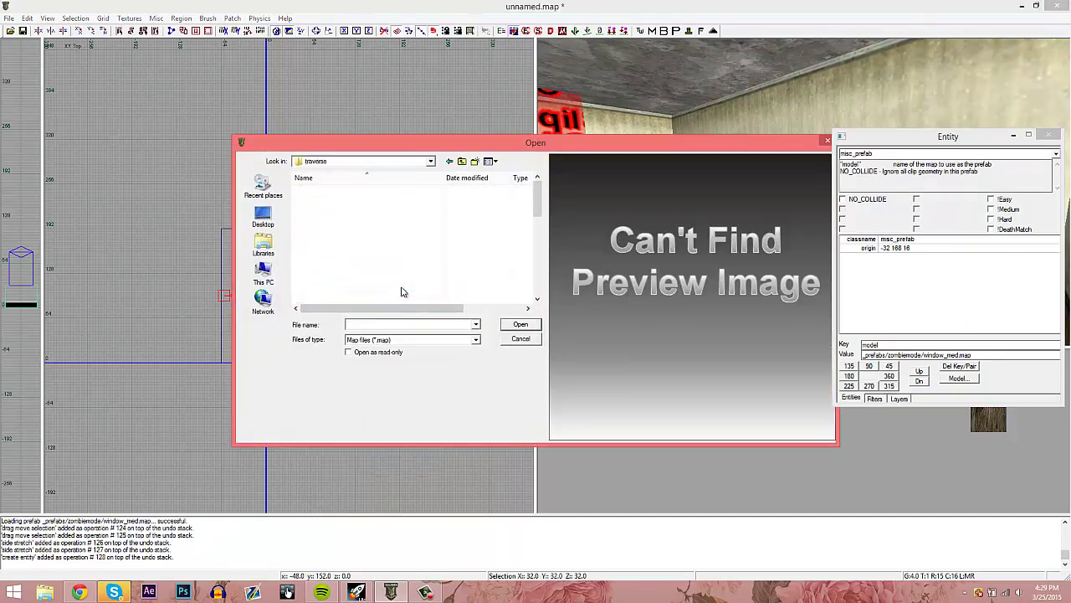
pyautogui.scroll(-4, 384, 256)
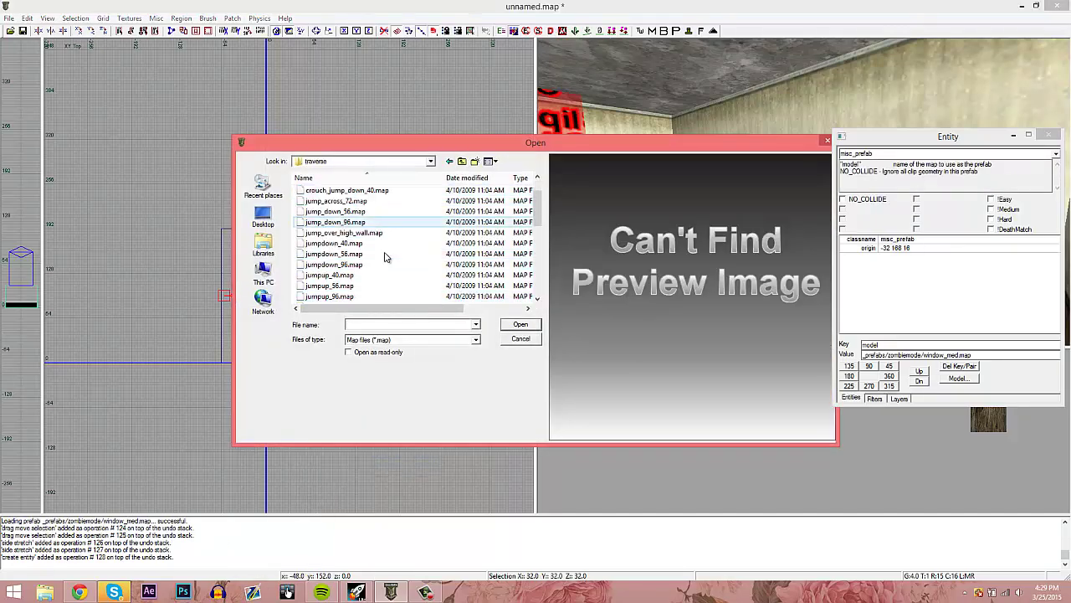
pyautogui.scroll(-2, 366, 259)
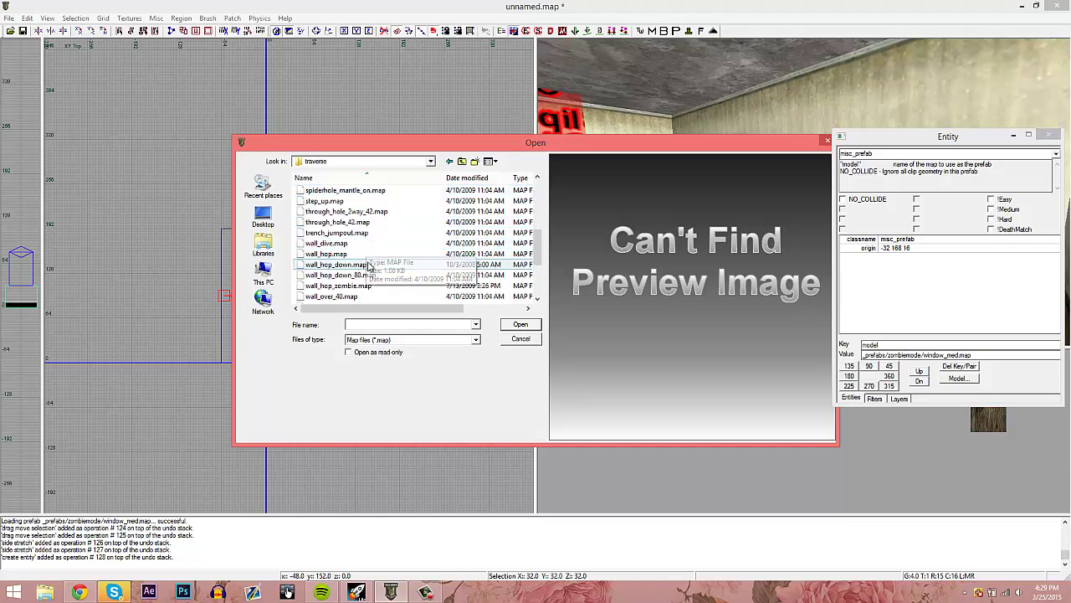
pyautogui.scroll(-3, 381, 261)
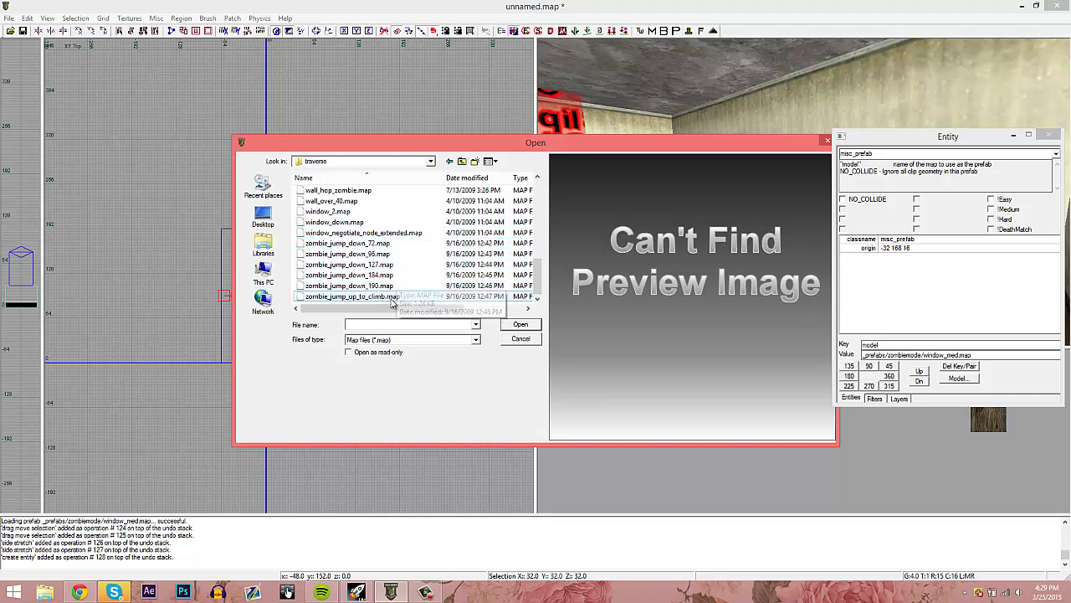
pyautogui.scroll(2, 393, 297)
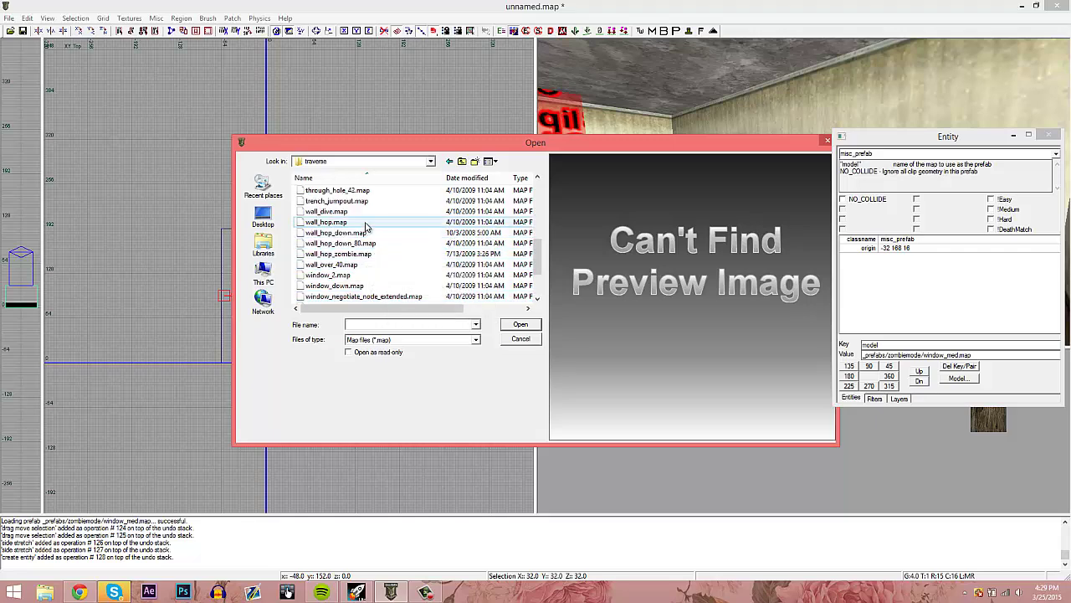
pyautogui.doubleClick(366, 223)
# - Move the wall_hop prefab onto the window wall, centred on the opening, and adjust its height near the floor
pyautogui.moveTo(245, 254); pyautogui.dragTo(266, 297)
pyautogui.scroll(3, 263, 299)
pyautogui.scroll(2, 264, 300)
pyautogui.hotkey('ctrl', 'Tab')
pyautogui.moveTo(303, 265); pyautogui.dragTo(305, 294)
pyautogui.moveTo(654, 240); pyautogui.dragTo(654, 245, button='right')
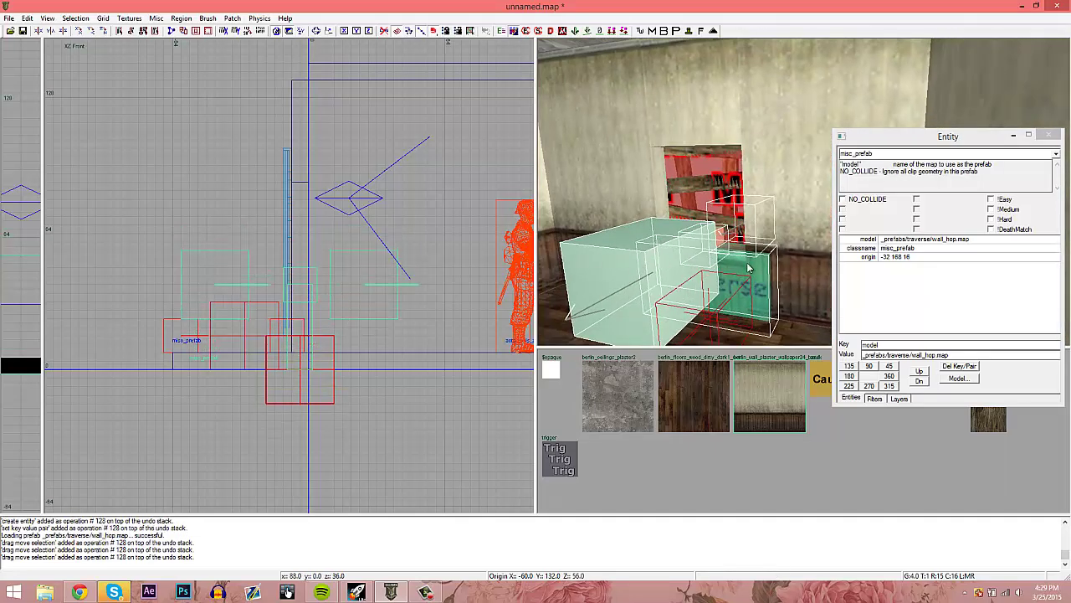
pyautogui.moveTo(295, 307); pyautogui.dragTo(293, 286)
pyautogui.moveTo(673, 226); pyautogui.dragTo(719, 236, button='right')
pyautogui.press('Escape')
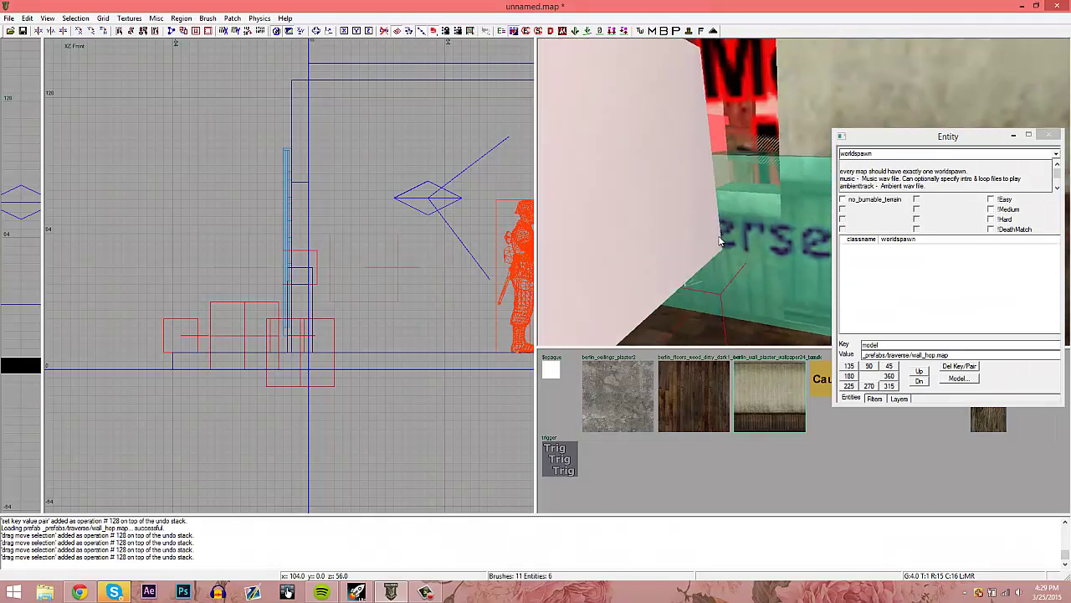
# - Reposition the wall_hop prefab so its traverse brush straddles the wall beneath the window opening
pyautogui.keyDown('shift'); pyautogui.click(795, 220); pyautogui.keyUp('shift')
pyautogui.moveTo(294, 267); pyautogui.dragTo(295, 283)
pyautogui.moveTo(446, 224); pyautogui.dragTo(447, 218)
pyautogui.press('Escape')
pyautogui.keyDown('shift'); pyautogui.click(767, 181); pyautogui.keyUp('shift')
pyautogui.press('Escape')
pyautogui.keyDown('shift'); pyautogui.click(276, 363); pyautogui.keyUp('shift')
pyautogui.press('Escape')
pyautogui.moveTo(727, 206); pyautogui.dragTo(712, 215, button='right')
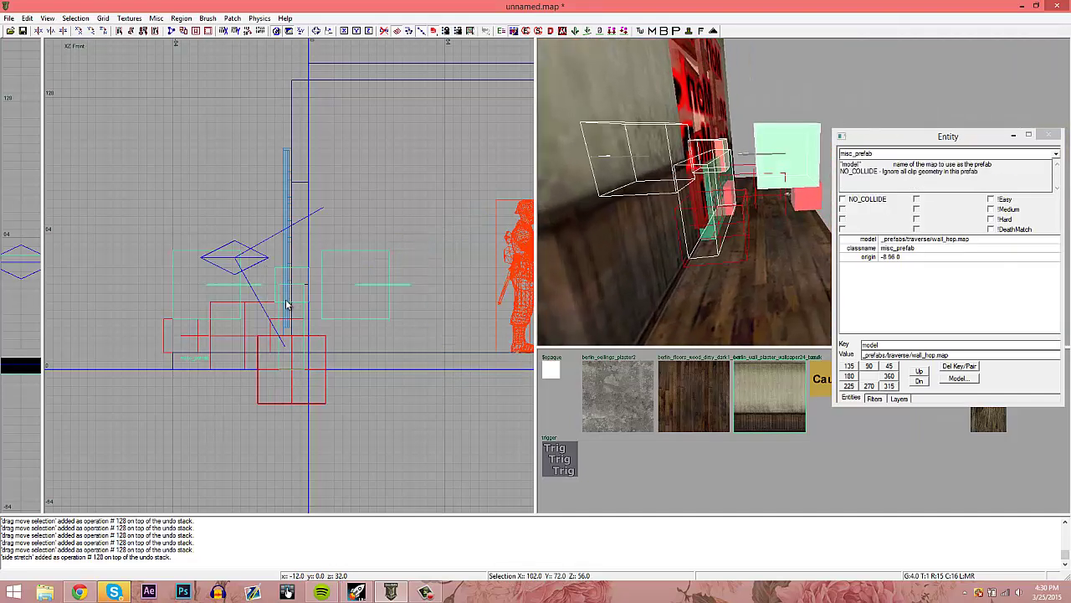
pyautogui.moveTo(286, 305); pyautogui.dragTo(302, 293)
pyautogui.press('Escape')
# - Add a light entity near the middle of the room and raise it just below the ceiling
pyautogui.moveTo(626, 231); pyautogui.dragTo(542, 235, button='right')
pyautogui.press('n')
pyautogui.scroll(-4, 273, 326)
pyautogui.hotkey('ctrl', 'Tab')
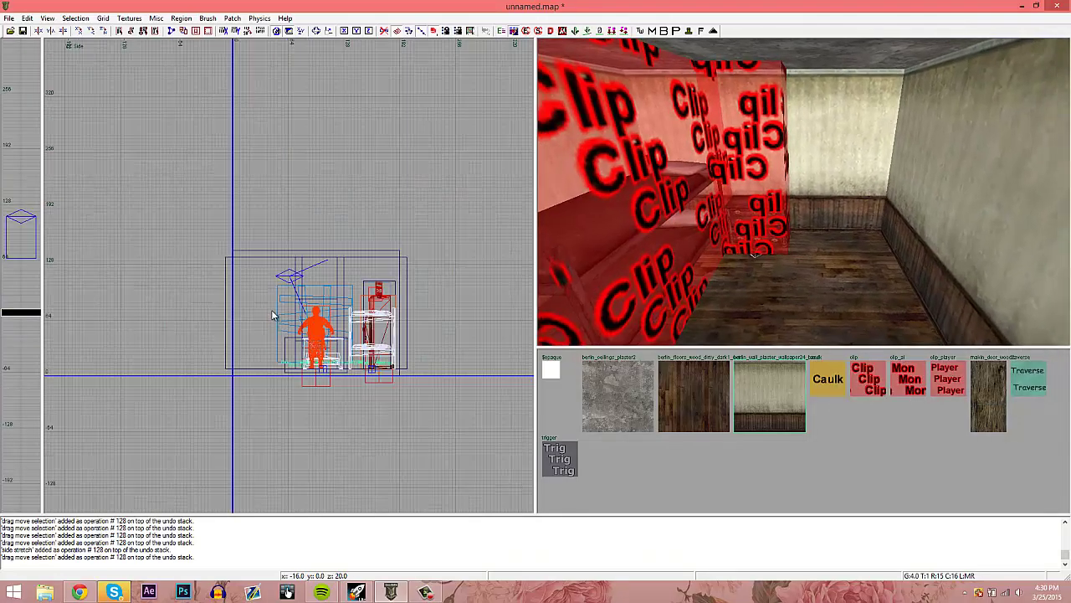
pyautogui.hotkey('ctrl', 'Tab')
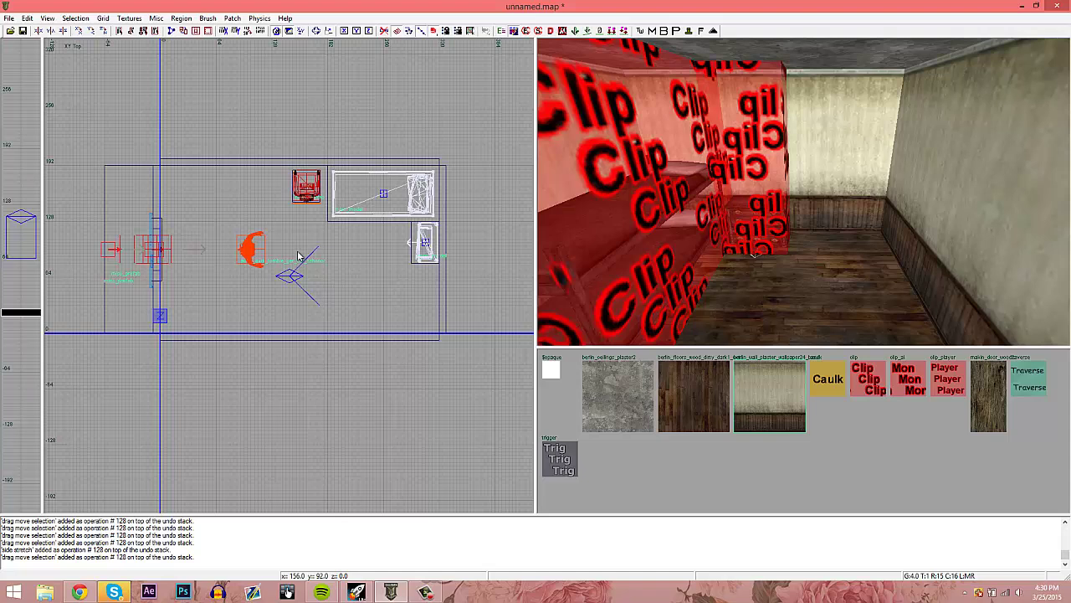
pyautogui.rightClick(298, 255)
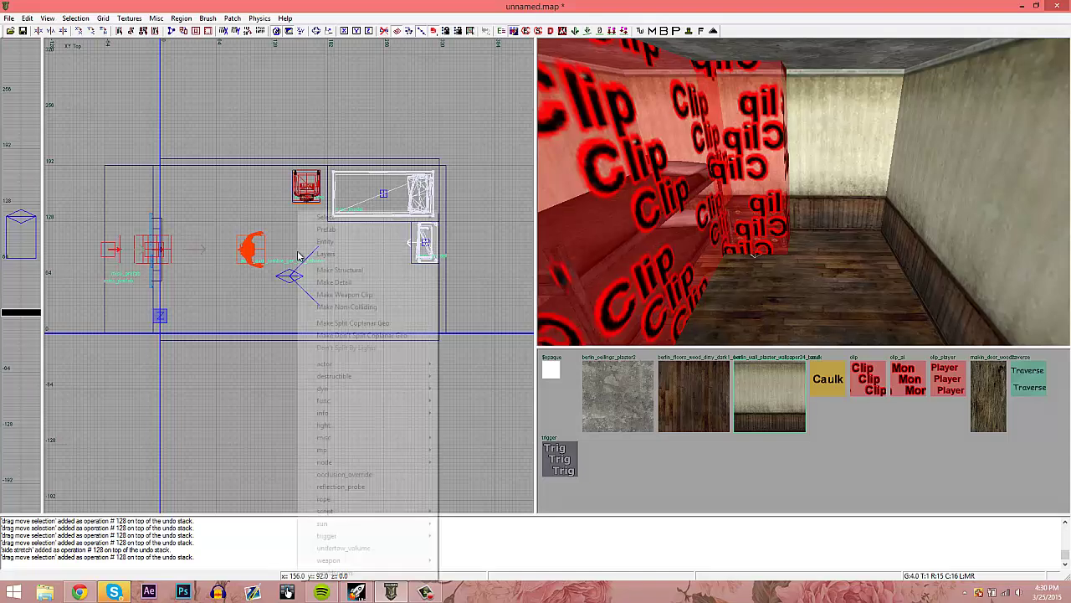
pyautogui.click(409, 429)
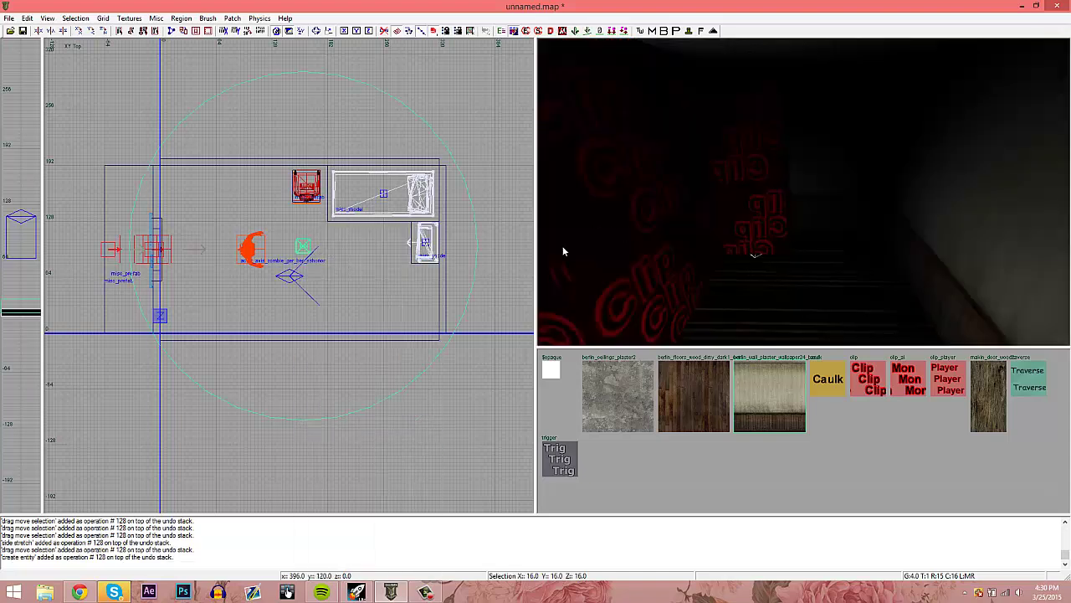
pyautogui.hotkey('ctrl', 'Tab')
pyautogui.moveTo(291, 280); pyautogui.dragTo(287, 180)
pyautogui.hotkey('ctrl', 'Tab')
pyautogui.moveTo(676, 149); pyautogui.dragTo(677, 149, button='right')
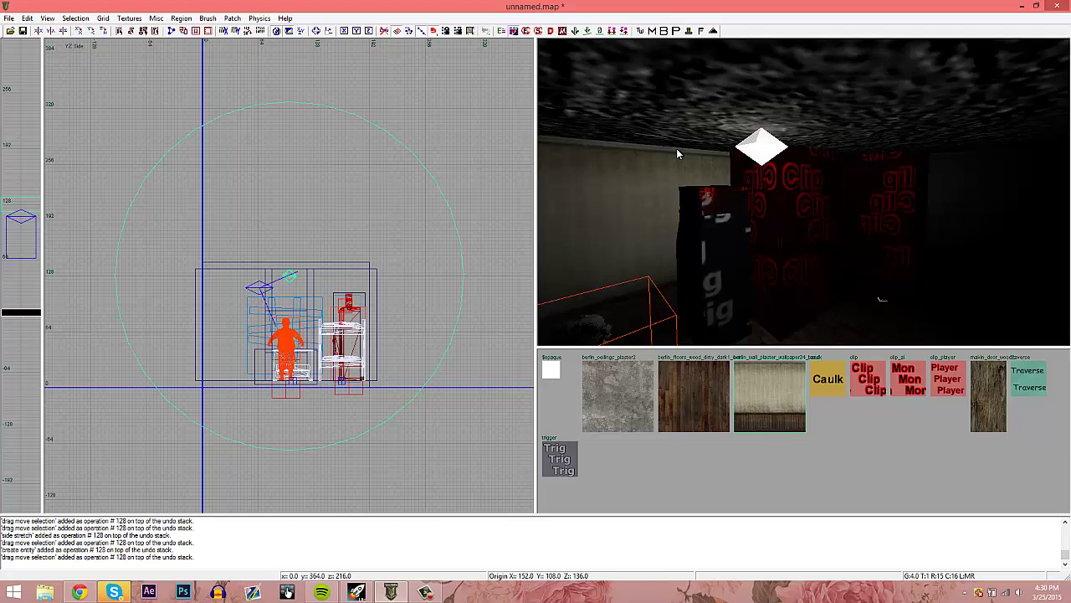
pyautogui.moveTo(758, 149); pyautogui.dragTo(758, 149, button='right')
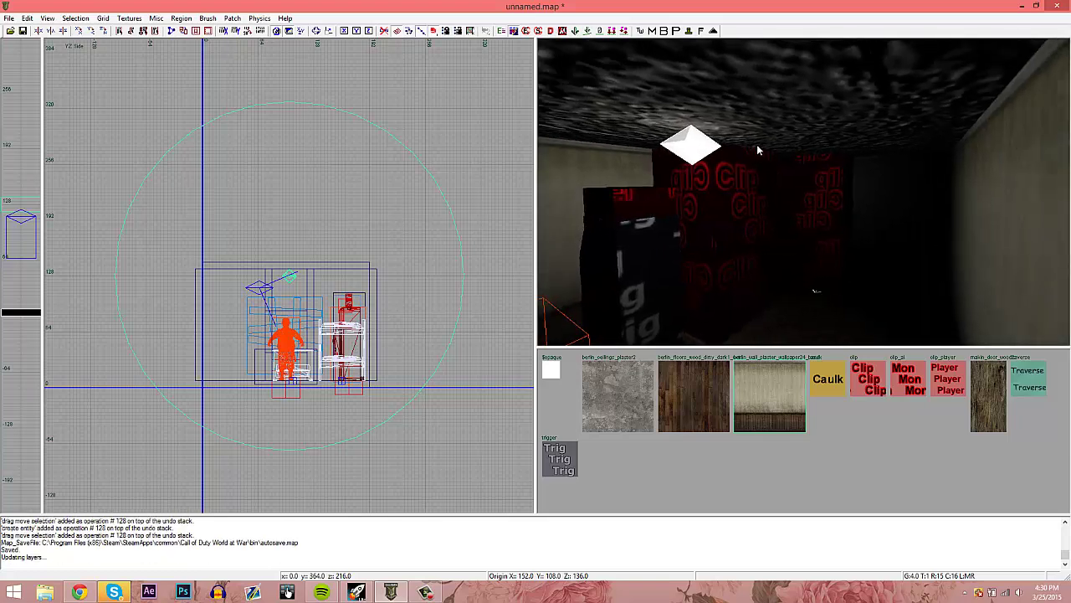
# - Set the light's colour to pale yellow (RGB 251, 236, 174) and its radius to 500
pyautogui.press('n')
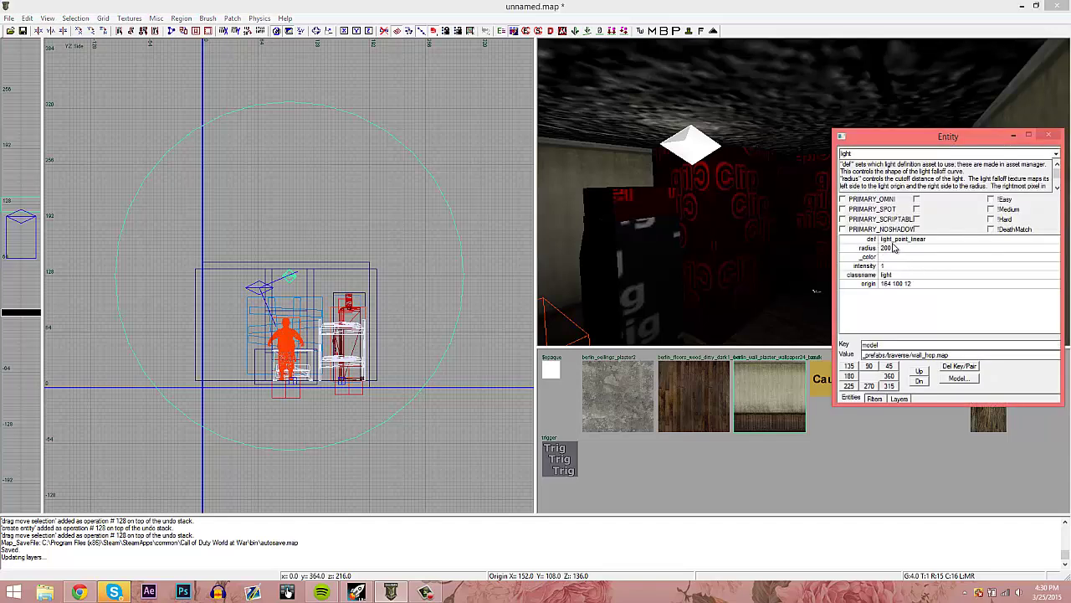
pyautogui.click(870, 257)
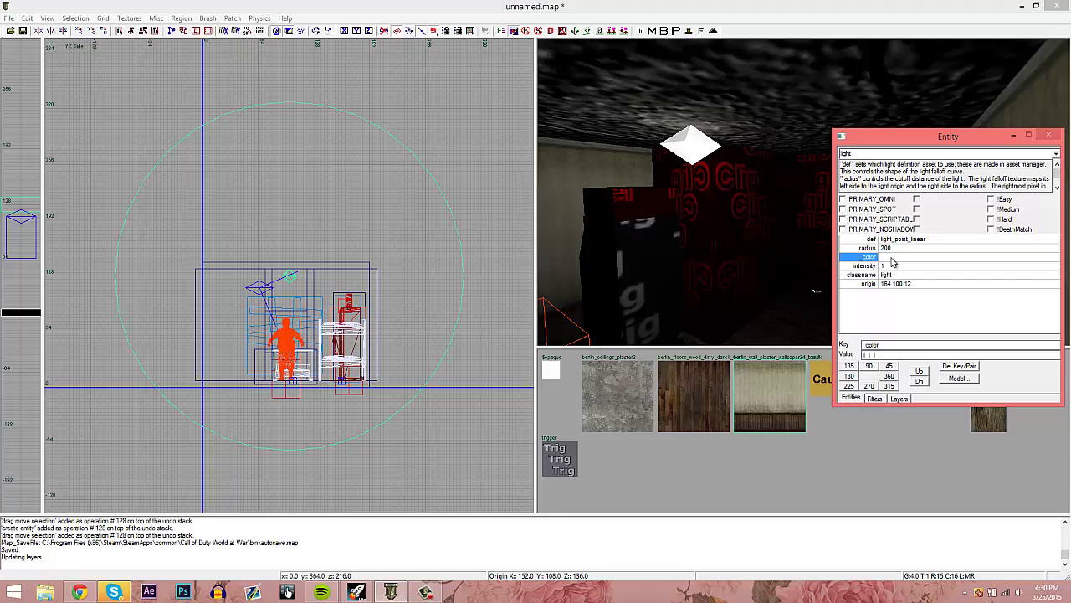
pyautogui.doubleClick(875, 259)
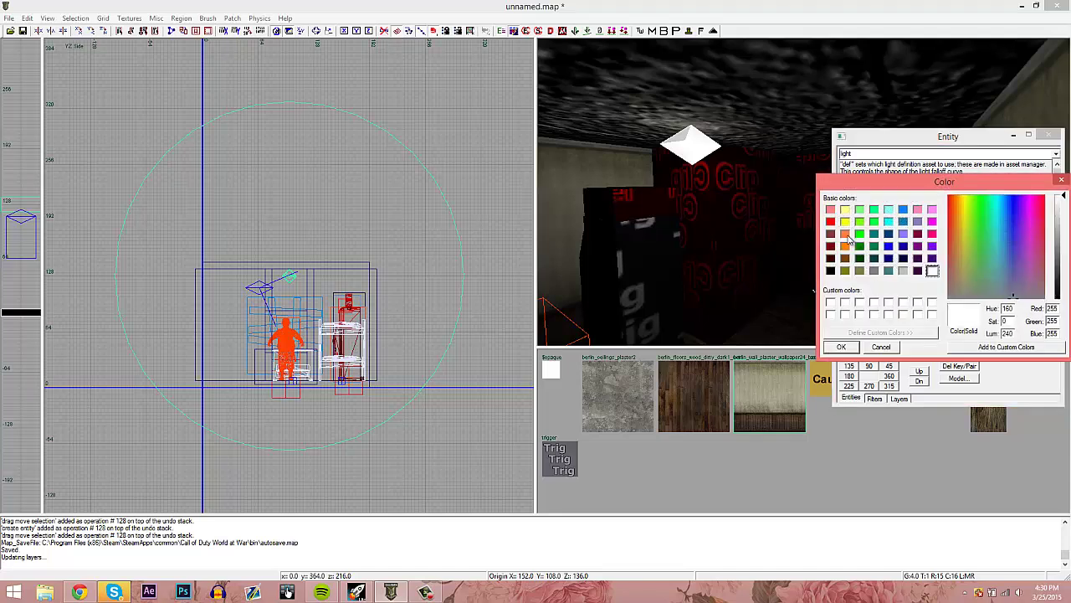
pyautogui.click(845, 221)
pyautogui.moveTo(963, 218); pyautogui.dragTo(963, 209)
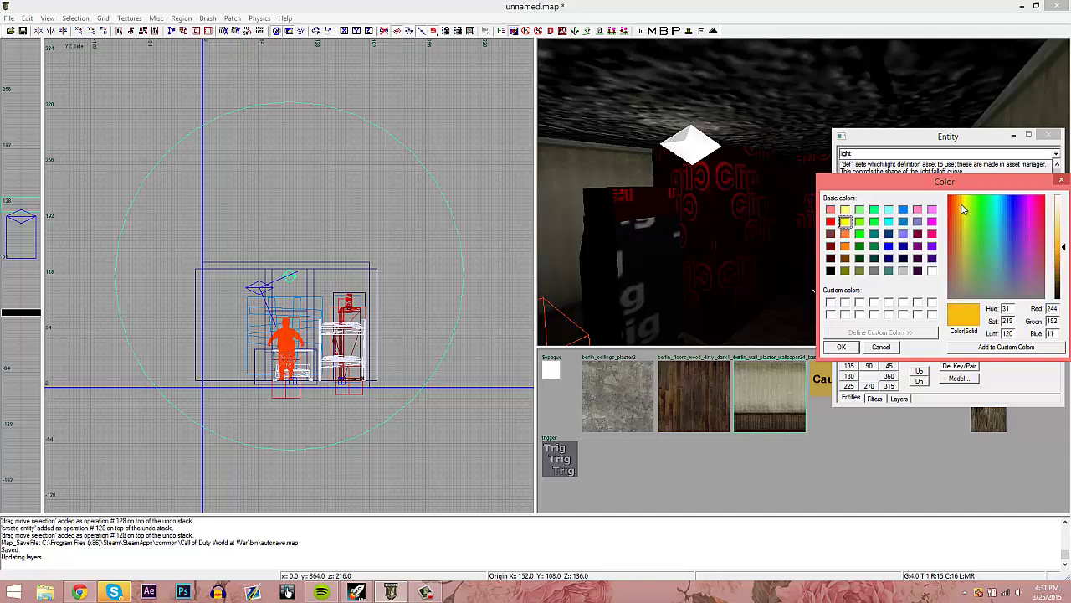
pyautogui.click(1063, 214)
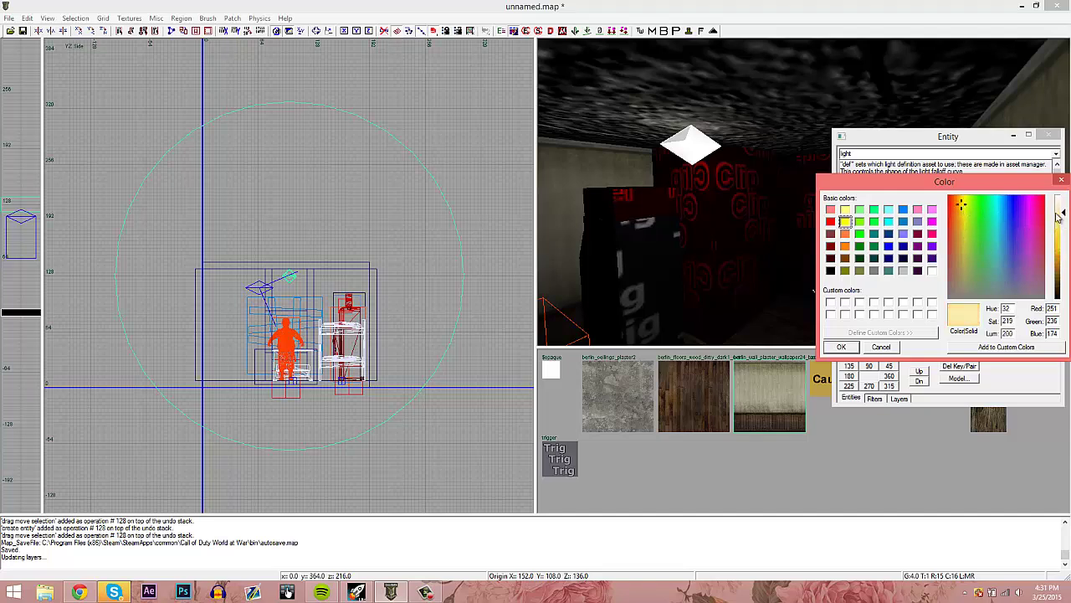
pyautogui.click(854, 350)
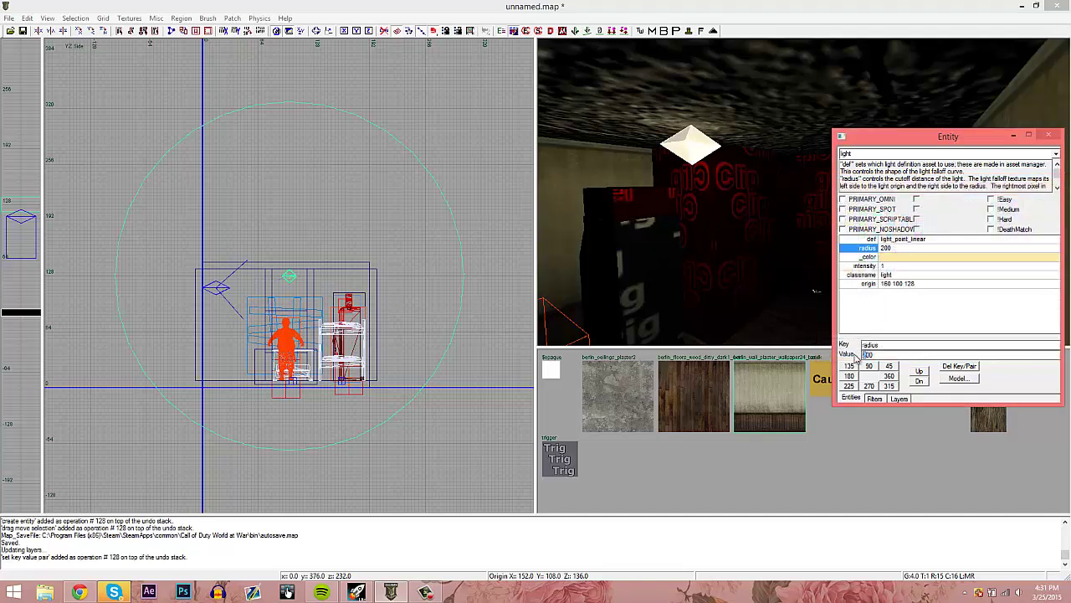
pyautogui.press('Return')
pyautogui.press('n')
# - Nudge the light horizontally to refine its placement near the middle of the room
pyautogui.moveTo(750, 242); pyautogui.dragTo(761, 228, button='right')
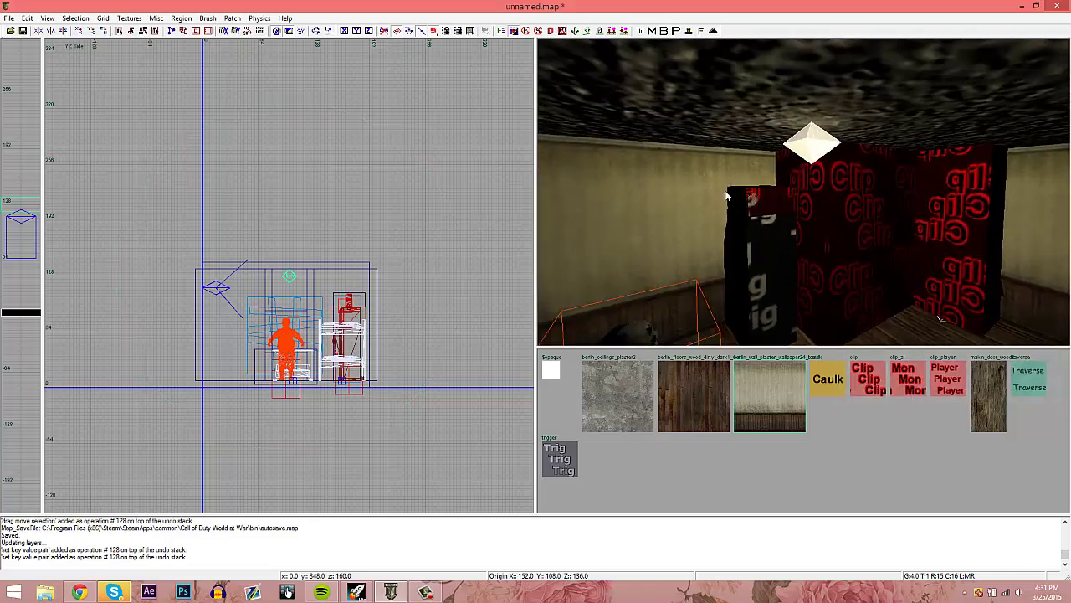
pyautogui.hotkey('ctrl', 'Tab')
pyautogui.moveTo(833, 181); pyautogui.dragTo(834, 182, button='right')
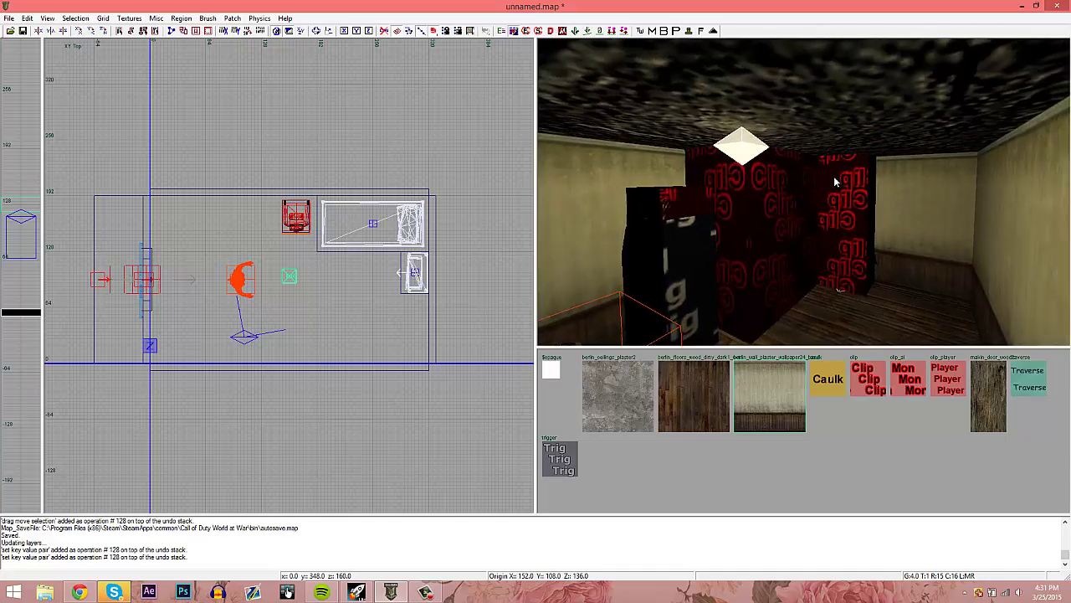
pyautogui.scroll(2, 287, 281)
pyautogui.moveTo(291, 275)
pyautogui.mouseDown()
pyautogui.moveTo(278, 280)
pyautogui.moveTo(295, 278)
pyautogui.mouseUp()
pyautogui.scroll(-1, 287, 275)
pyautogui.press('Escape')
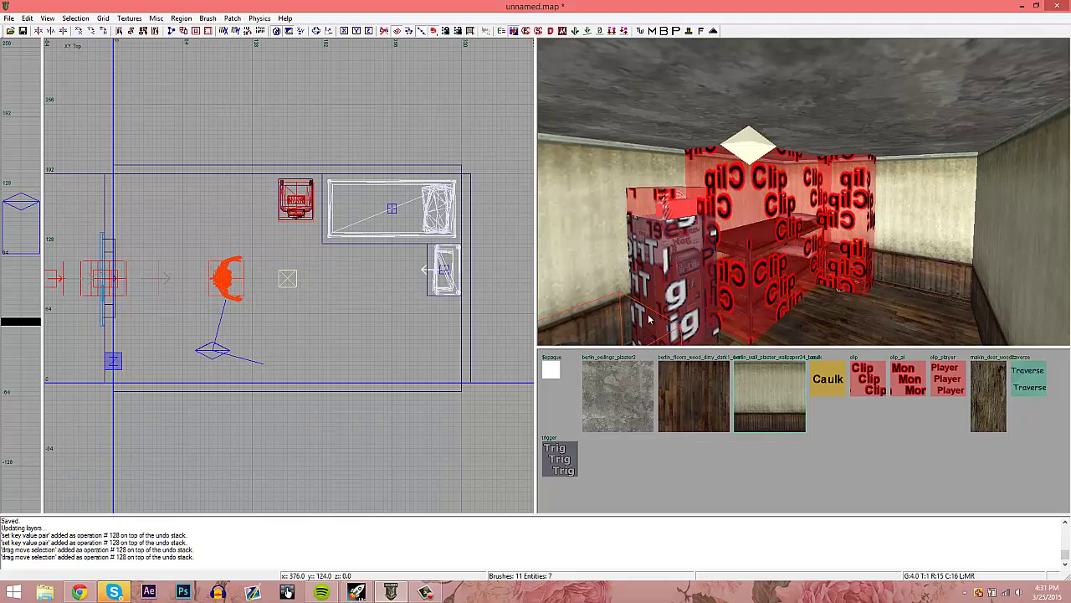
# - Add a reflection_probe entity to the room and position it directly beneath the light
pyautogui.rightClick(327, 285)
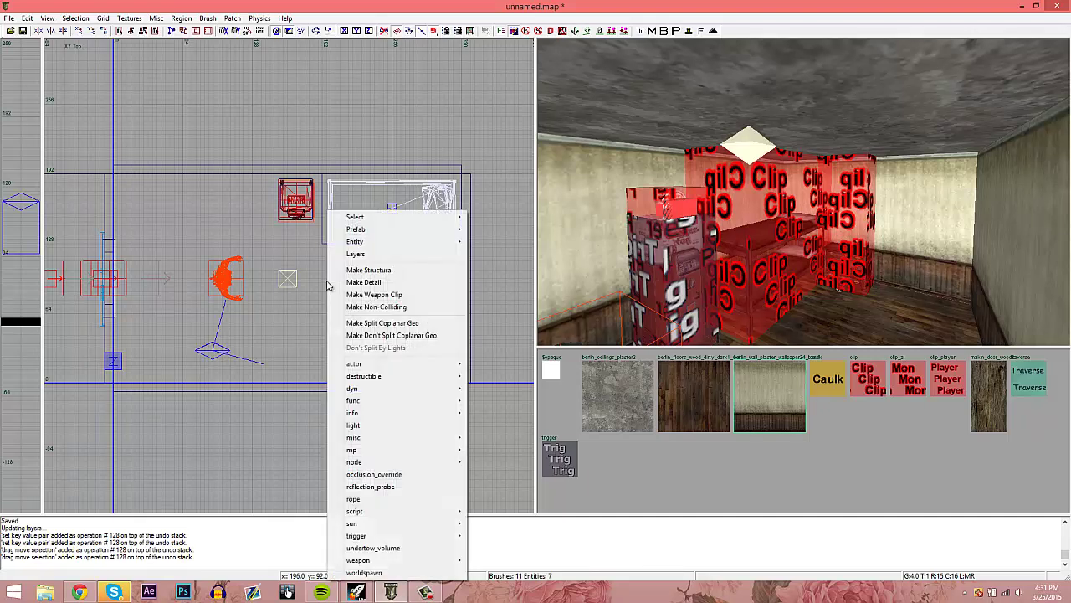
pyautogui.click(400, 488)
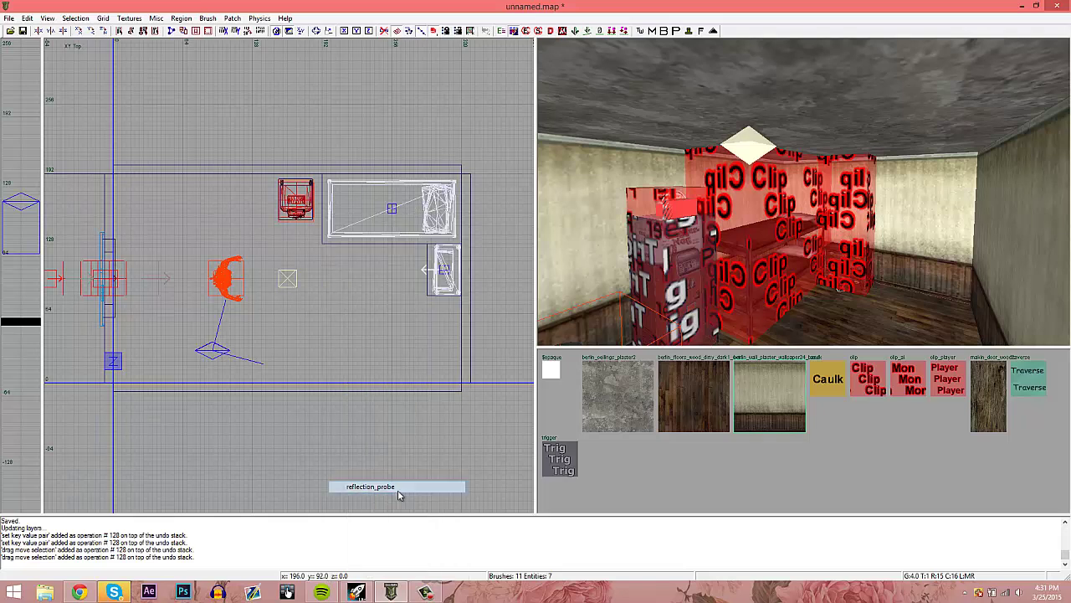
pyautogui.moveTo(288, 286); pyautogui.dragTo(289, 297)
pyautogui.hotkey('ctrl', 'Tab')
pyautogui.press('Escape')
pyautogui.moveTo(809, 194); pyautogui.dragTo(809, 194, button='right')
# - Add a misc_model entity near the ceiling and browse to the raw/xmodel folder for its model
pyautogui.rightClick(323, 292)
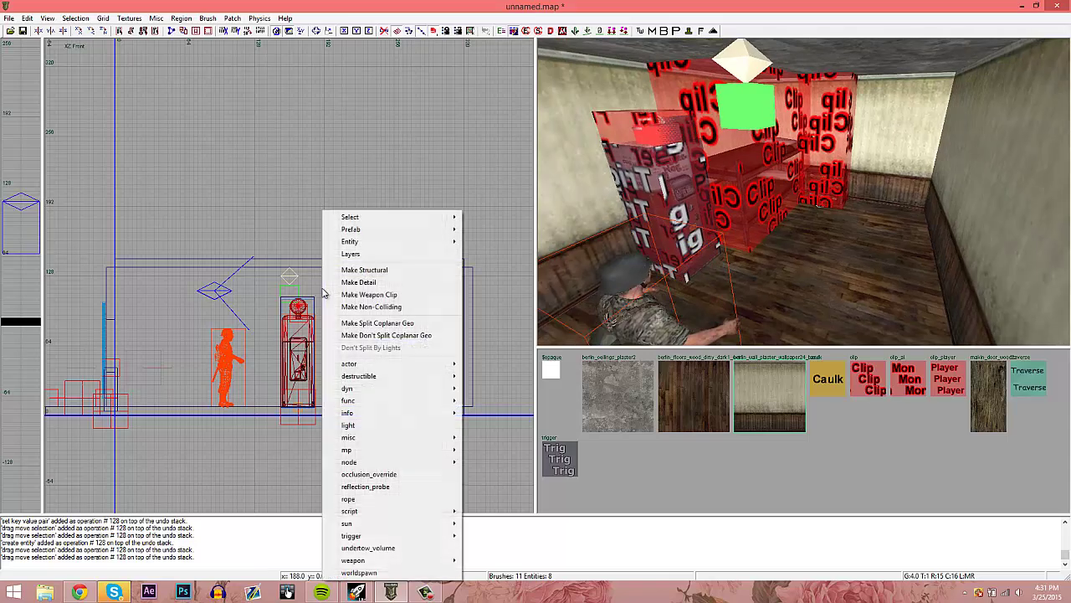
pyautogui.moveTo(430, 442)
pyautogui.click(482, 442)
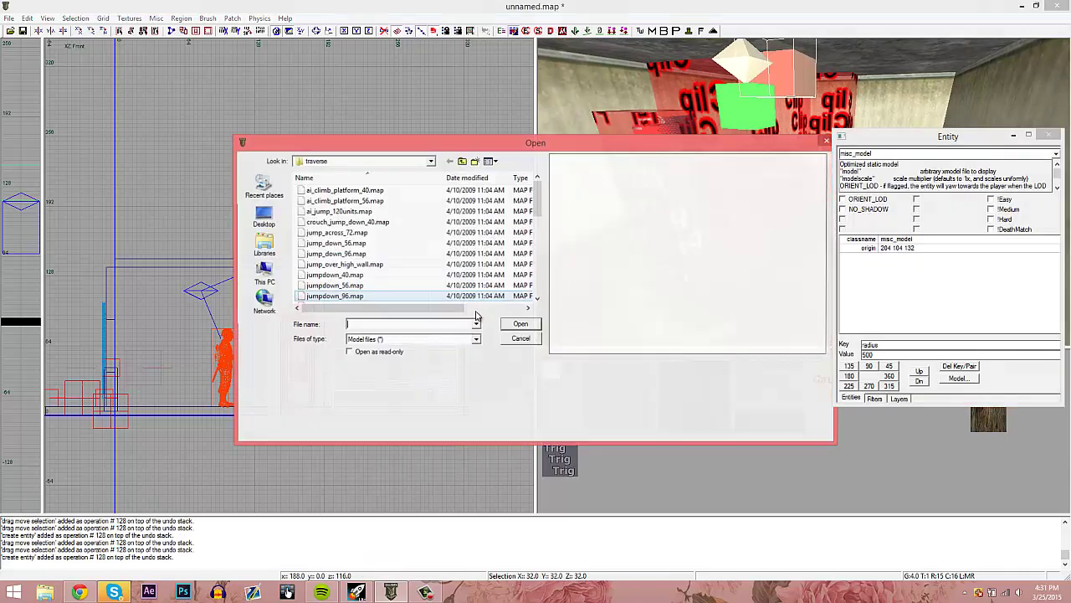
pyautogui.click(462, 162)
pyautogui.click(462, 161)
pyautogui.click(462, 161)
pyautogui.click(420, 255)
pyautogui.scroll(-3, 410, 256)
pyautogui.scroll(1, 360, 259)
pyautogui.doubleClick(348, 277)
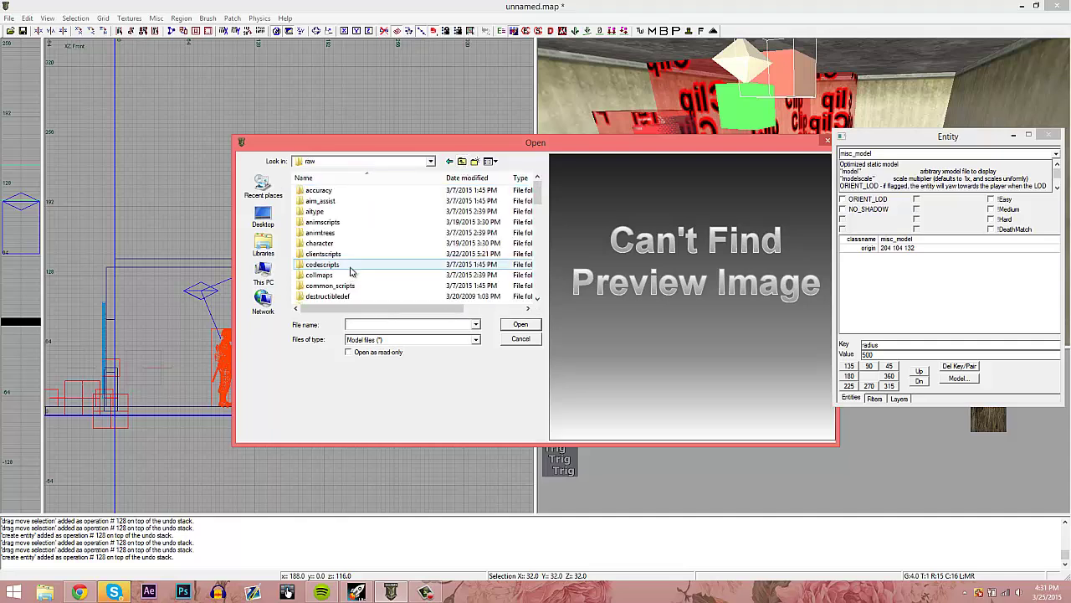
pyautogui.scroll(-6, 340, 259)
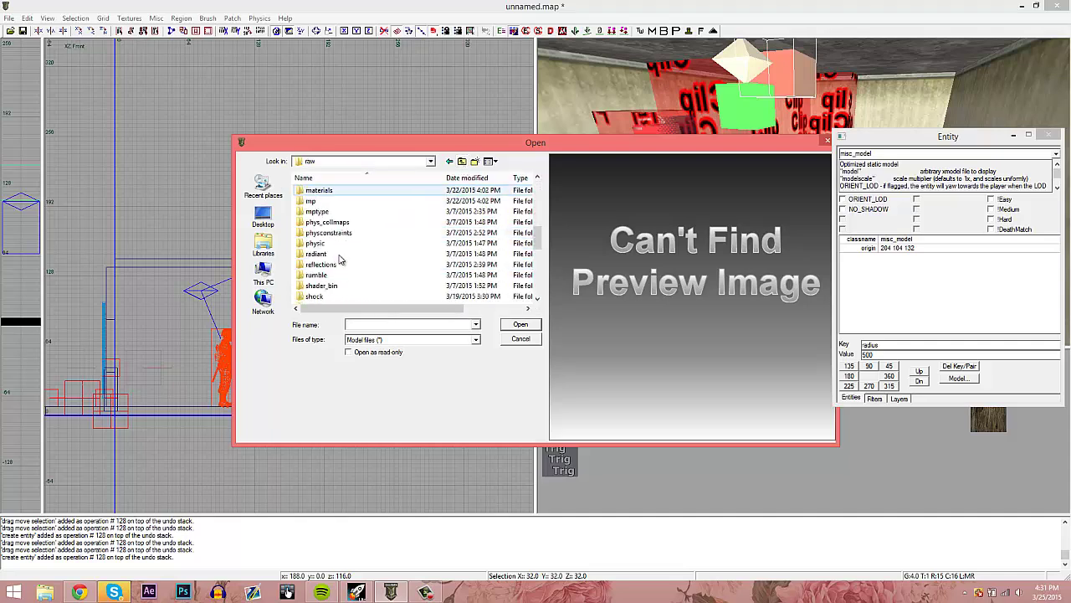
pyautogui.doubleClick(316, 264)
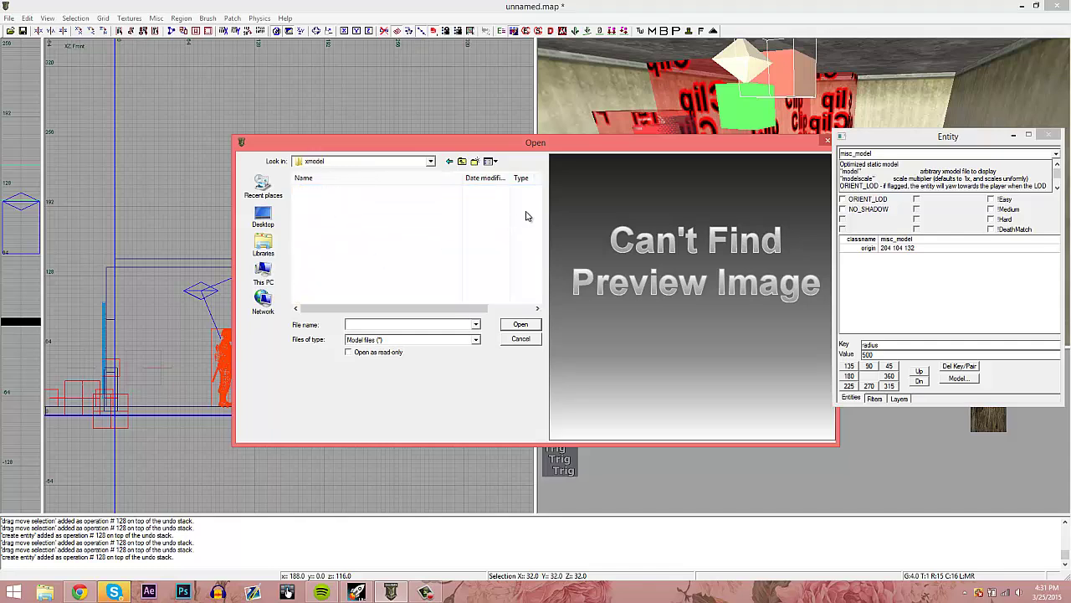
# - Preview the light models in the xmodel folder and load lights_ceil_lamp_on for the new entity
pyautogui.moveTo(539, 191); pyautogui.dragTo(537, 248)
pyautogui.scroll(14, 448, 231)
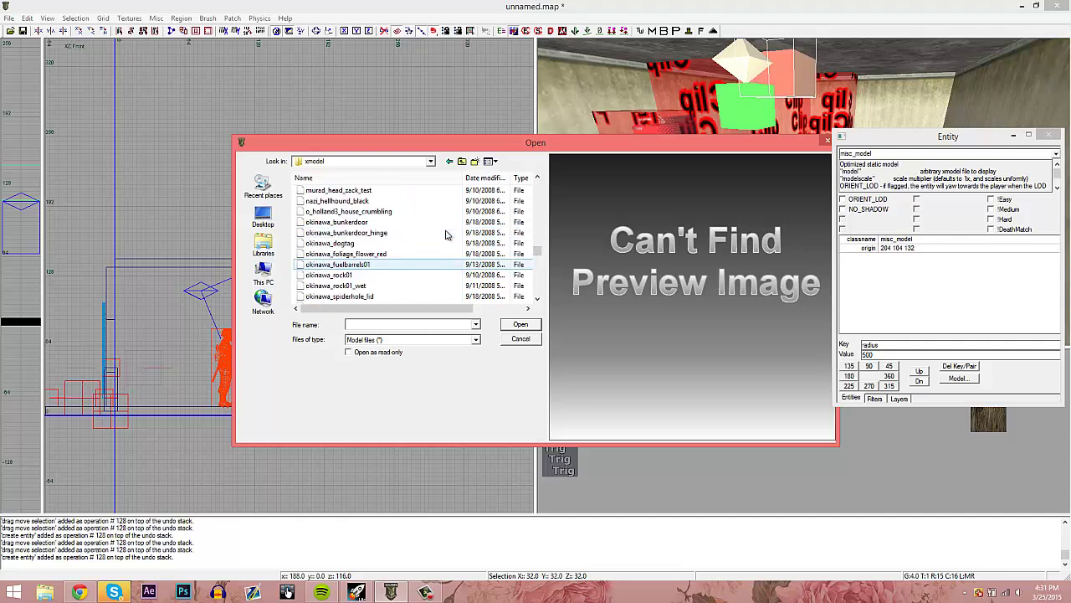
pyautogui.scroll(15, 446, 231)
pyautogui.click(431, 236)
pyautogui.press('Up')
pyautogui.press('Up')
pyautogui.press('Up')
pyautogui.press('Up')
pyautogui.press('Up')
pyautogui.press('Up')
pyautogui.press('Up')
pyautogui.press('Up')
pyautogui.press('Up')
pyautogui.press('Up')
pyautogui.press('Up')
pyautogui.press('Up')
pyautogui.press('Up')
pyautogui.press('Up')
pyautogui.press('Up')
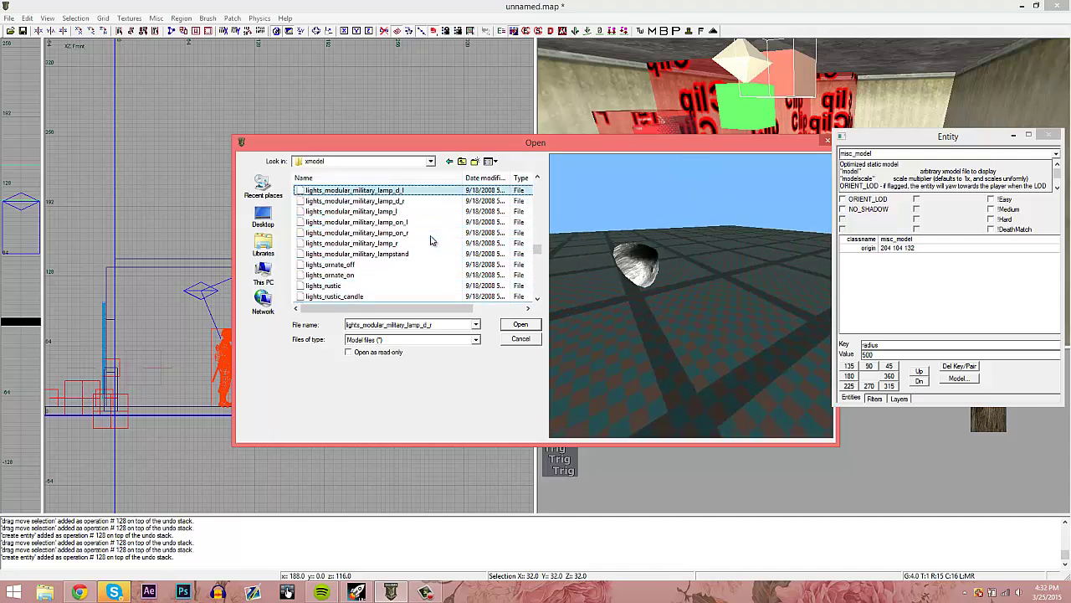
pyautogui.press('Up')
pyautogui.press('Up')
pyautogui.press('Up')
pyautogui.press('Up')
pyautogui.press('Up')
pyautogui.press('Up')
pyautogui.press('Up')
pyautogui.press('Up')
pyautogui.press('Up')
pyautogui.press('Up')
pyautogui.press('Up')
pyautogui.press('Up')
pyautogui.press('Up')
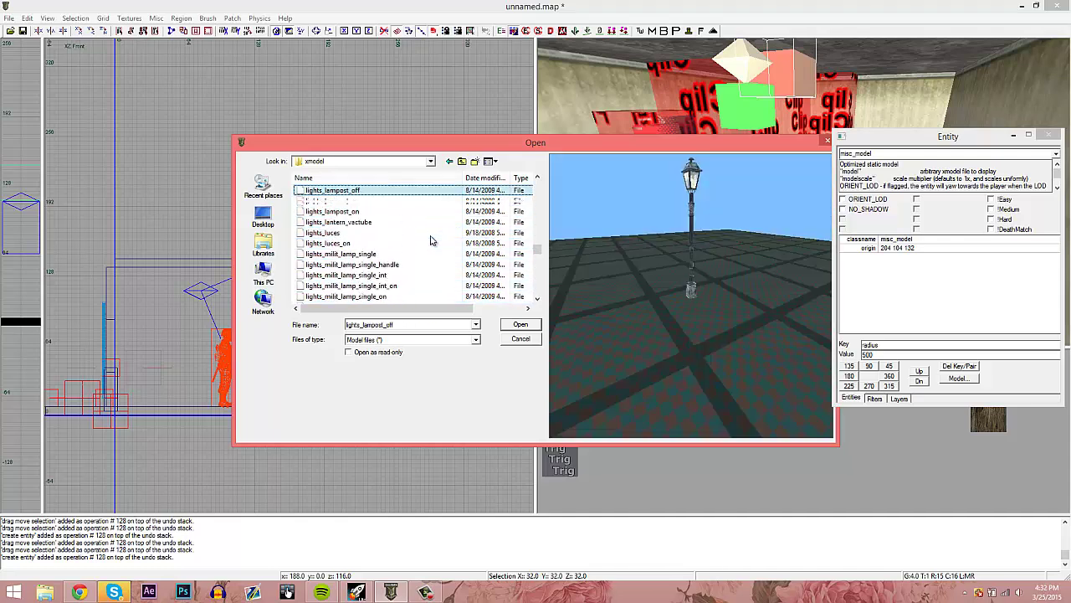
pyautogui.press('Up')
pyautogui.press('Up')
pyautogui.press('Up')
pyautogui.press('Up')
pyautogui.press('Up')
pyautogui.press('Up')
pyautogui.press('Up')
pyautogui.press('Up')
pyautogui.press('Up')
pyautogui.press('Up')
pyautogui.press('Up')
pyautogui.press('Up')
pyautogui.press('Up')
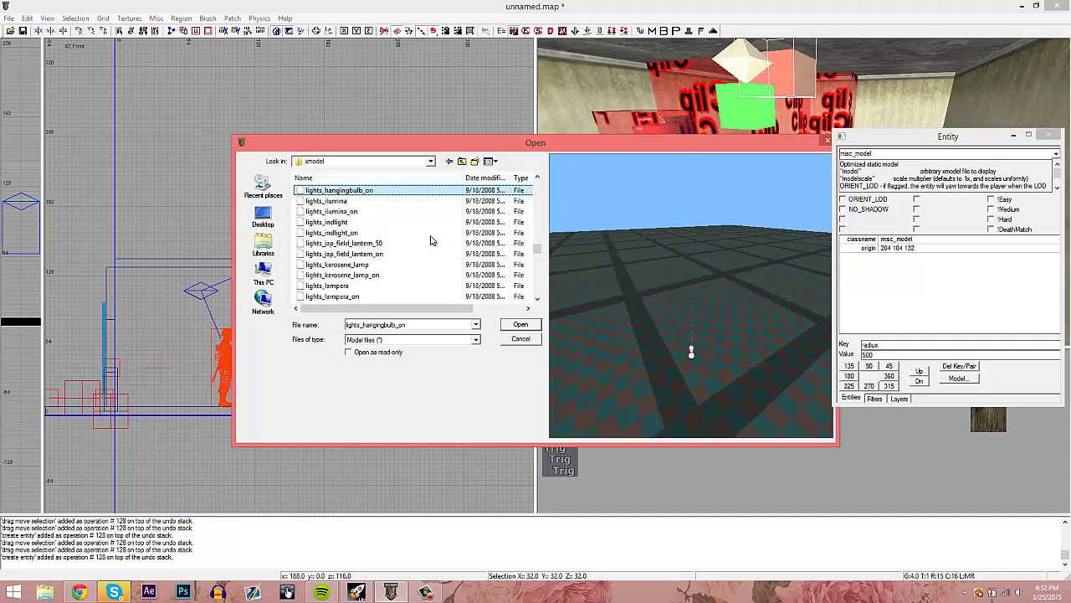
pyautogui.press('Up')
pyautogui.press('Up')
pyautogui.press('Up')
pyautogui.press('Up')
pyautogui.press('Up')
pyautogui.press('Up')
pyautogui.press('Up')
pyautogui.press('Up')
pyautogui.press('Up')
pyautogui.press('Up')
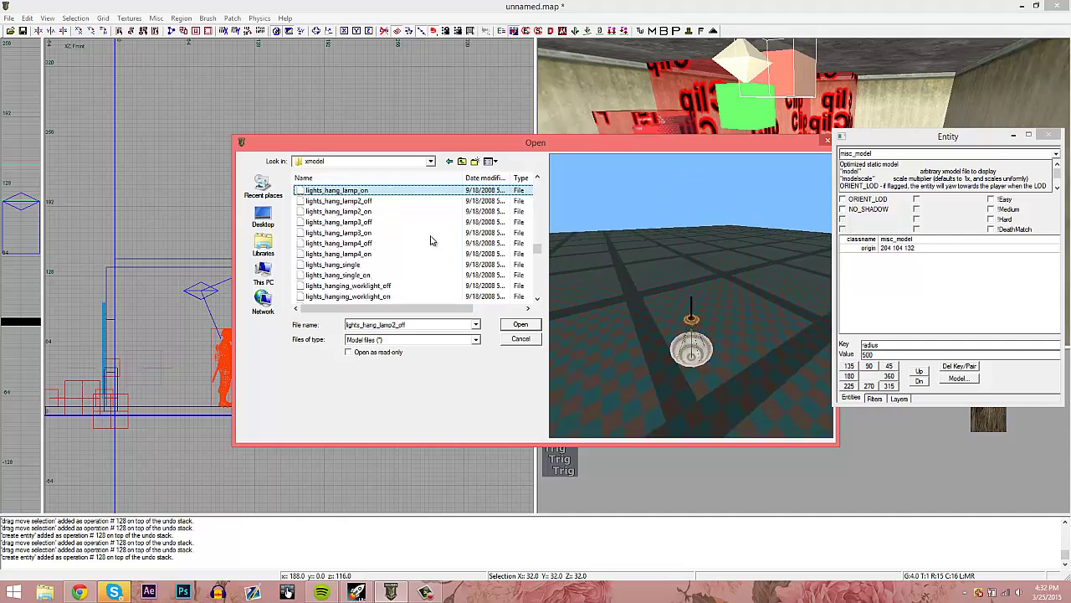
pyautogui.press('Up')
pyautogui.press('Up')
pyautogui.press('Up')
pyautogui.press('Up')
pyautogui.press('Up')
pyautogui.press('Up')
pyautogui.press('Up')
pyautogui.press('Up')
pyautogui.press('Up')
pyautogui.press('Up')
pyautogui.press('Up')
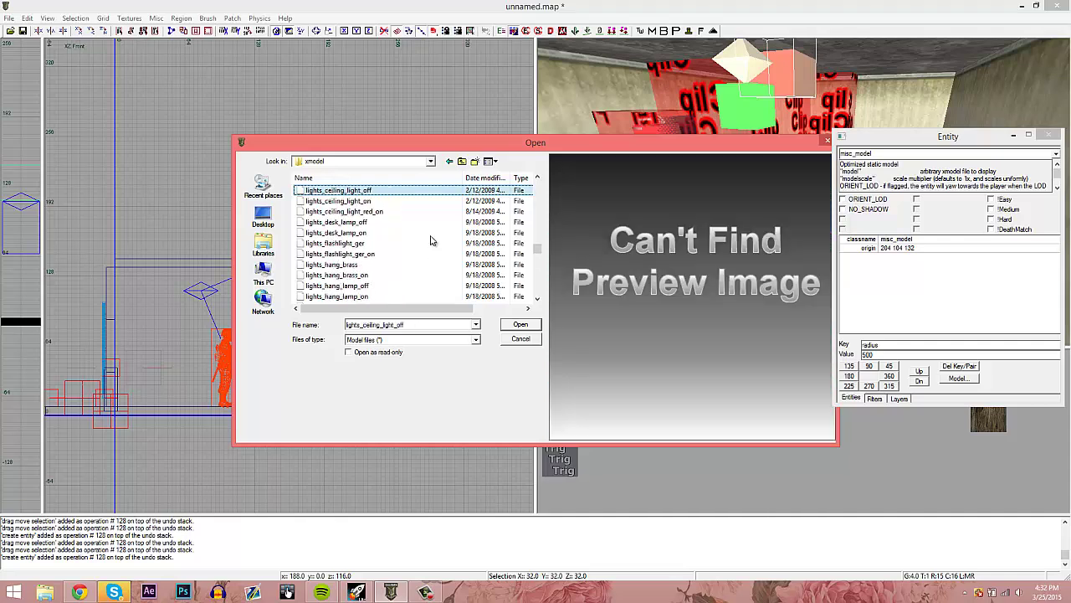
pyautogui.press('Down')
pyautogui.press('Return')
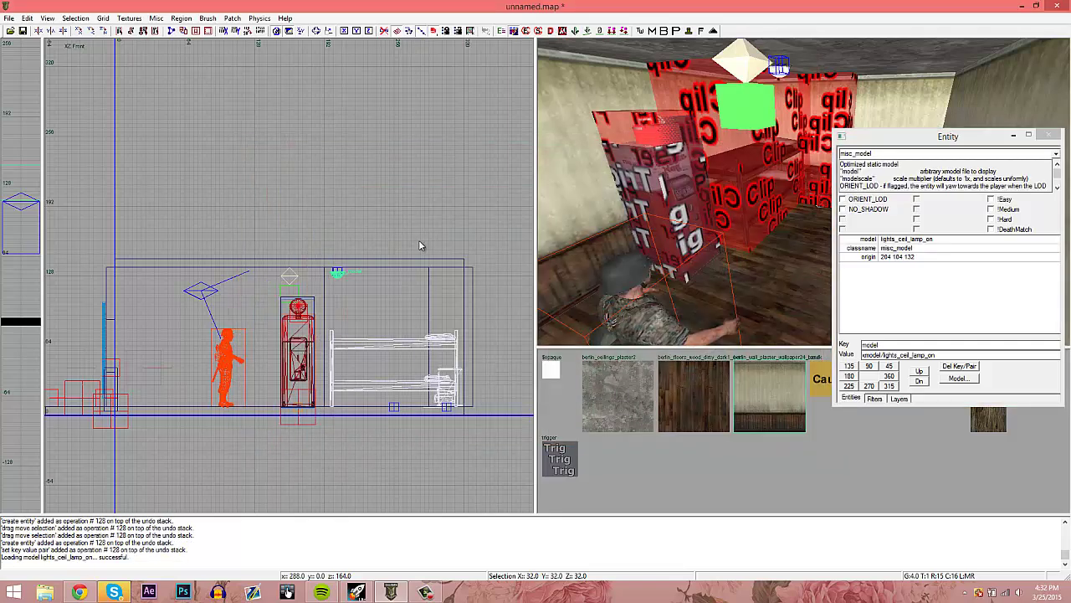
# - Move the ceiling lamp model directly above the light in the middle of the room, against the ceiling
pyautogui.scroll(4, 418, 241)
pyautogui.moveTo(289, 302); pyautogui.dragTo(147, 284)
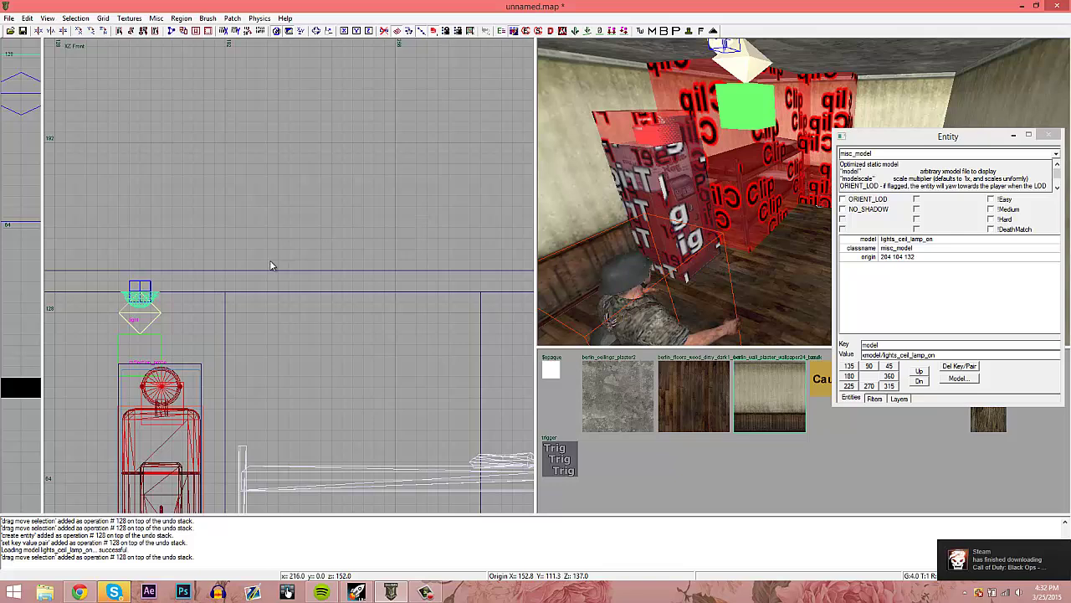
pyautogui.hotkey('ctrl', 'Tab')
pyautogui.moveTo(290, 292); pyautogui.dragTo(294, 300)
# - Lower the light and the reflection probe together so they sit beneath the lamp model
pyautogui.moveTo(739, 222); pyautogui.dragTo(736, 268, button='right')
pyautogui.press('Escape')
pyautogui.keyDown('shift'); pyautogui.click(753, 119); pyautogui.keyUp('shift')
pyautogui.keyDown('shift'); pyautogui.click(755, 153); pyautogui.keyUp('shift')
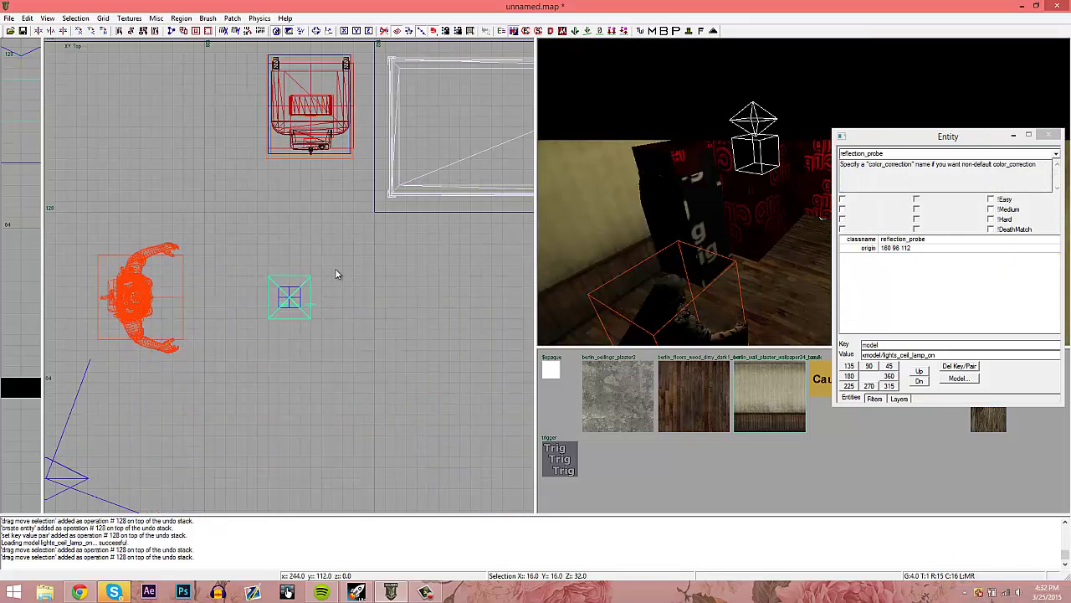
pyautogui.hotkey('ctrl', 'Tab')
pyautogui.moveTo(302, 292); pyautogui.dragTo(301, 302)
pyautogui.press('Escape')
pyautogui.moveTo(696, 247); pyautogui.dragTo(697, 226, button='right')
pyautogui.press('n')
# - Add a misc_prefab entity using ugx_moving_pap.map from the ugx_mod prefabs folder
pyautogui.moveTo(759, 205); pyautogui.dragTo(787, 198, button='right')
pyautogui.scroll(-4, 210, 270)
pyautogui.hotkey('ctrl', 'Tab')
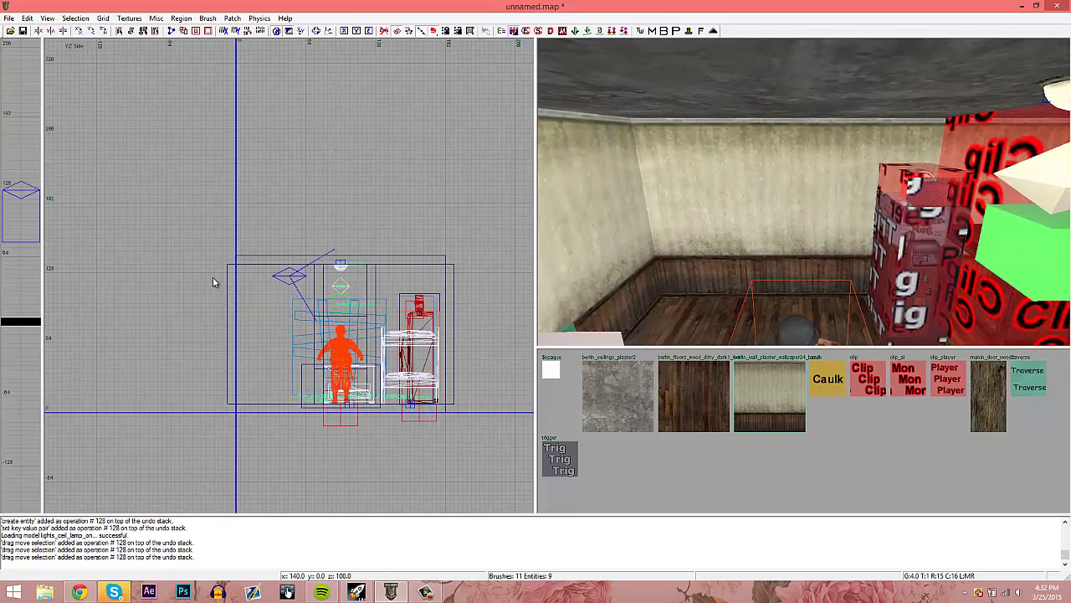
pyautogui.hotkey('ctrl', 'Tab')
pyautogui.rightClick(292, 177)
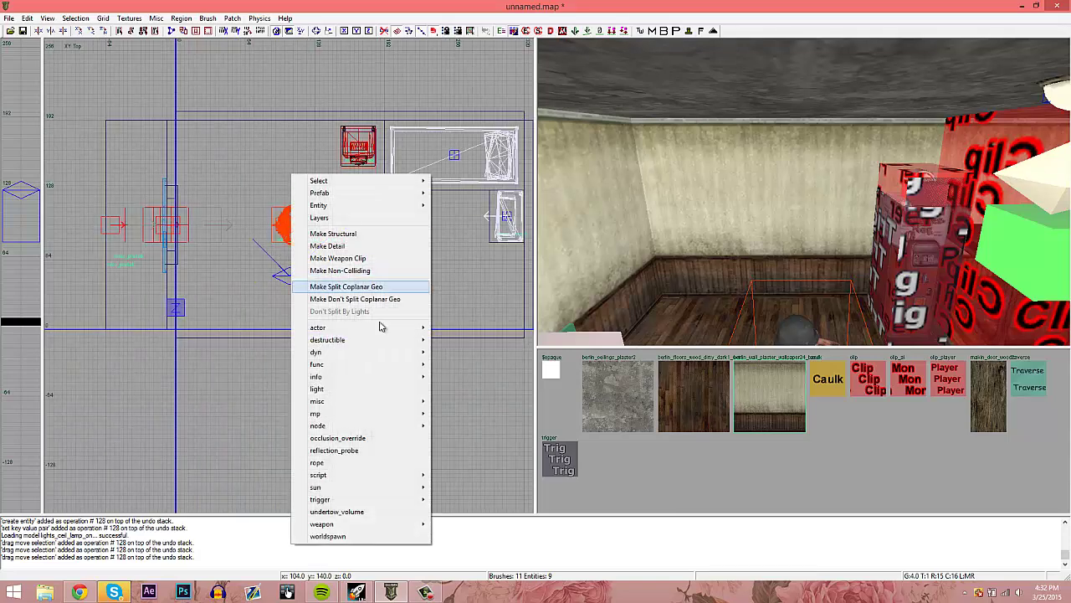
pyautogui.moveTo(394, 401)
pyautogui.click(456, 412)
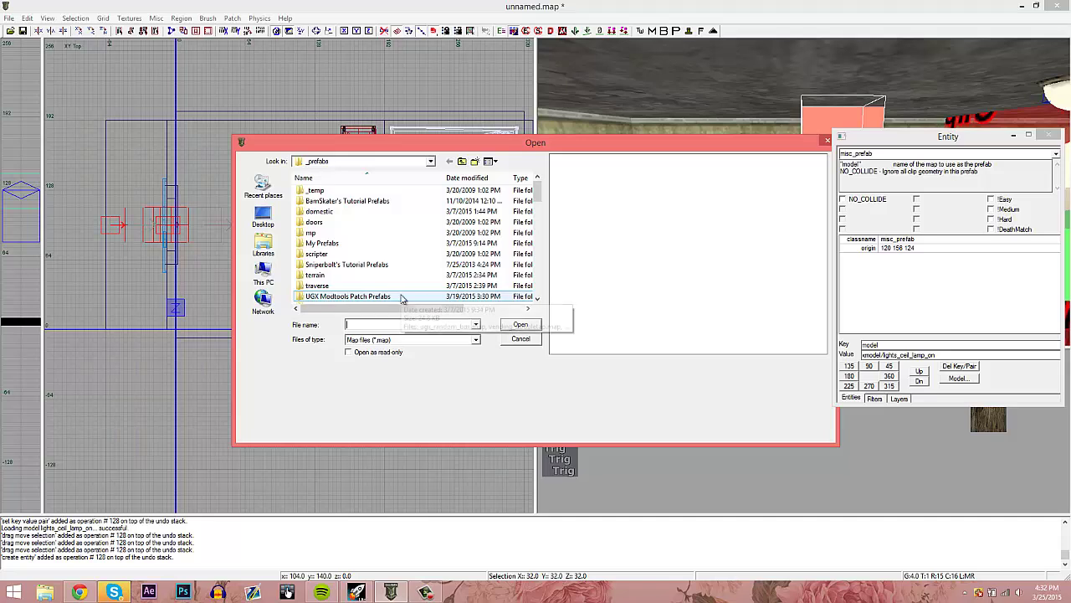
pyautogui.doubleClick(402, 296)
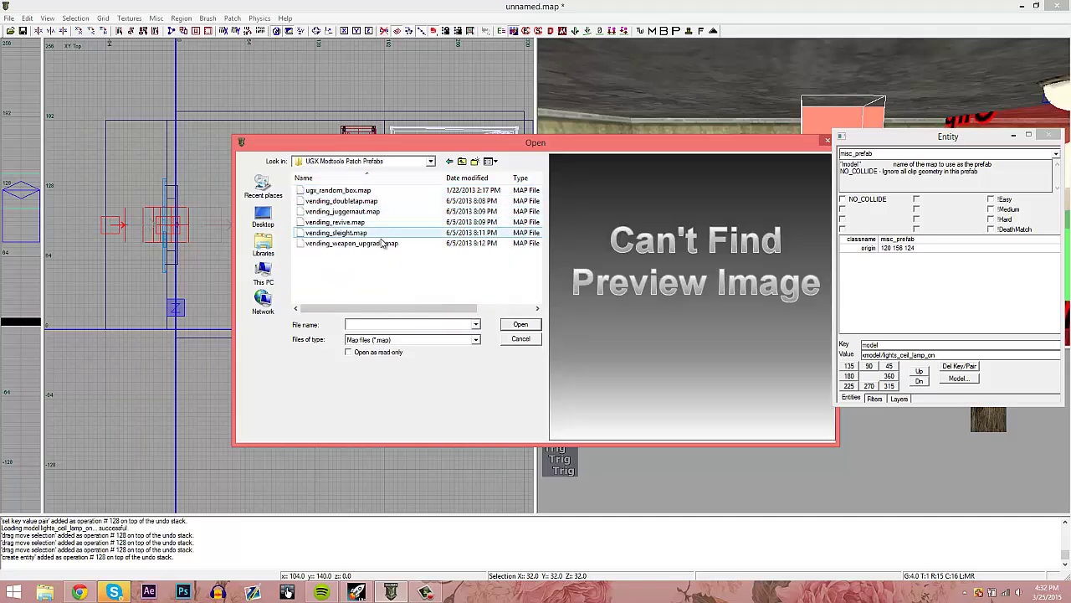
pyautogui.click(451, 162)
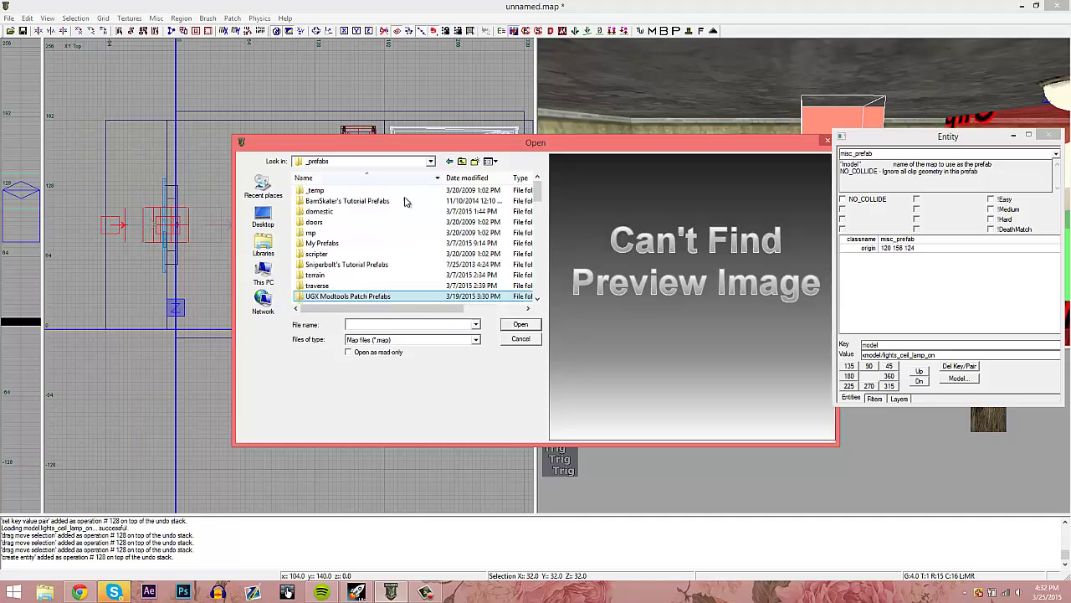
pyautogui.scroll(-2, 356, 246)
pyautogui.doubleClick(340, 245)
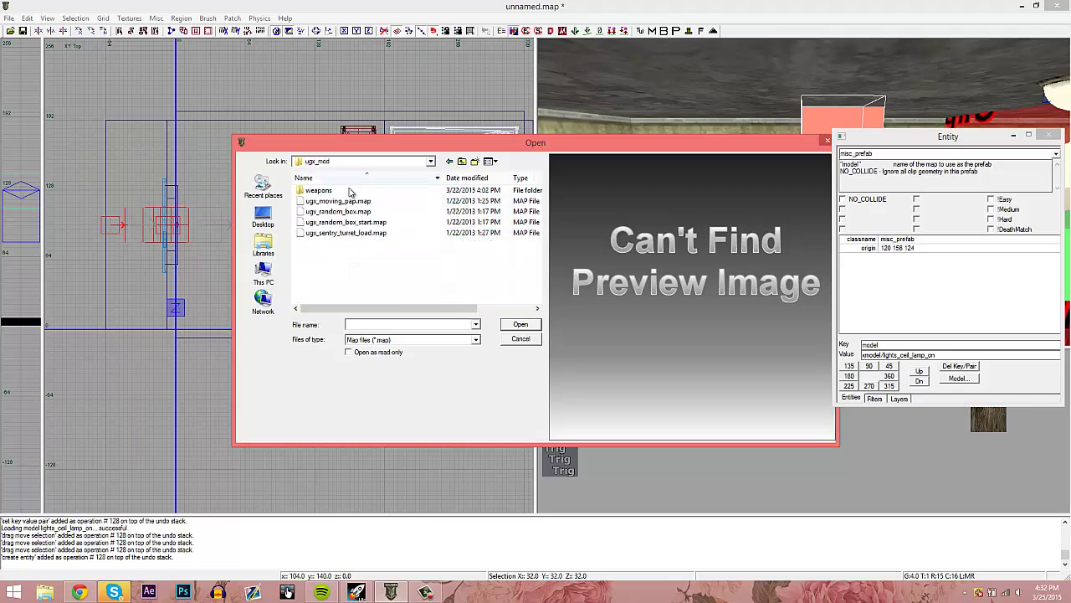
pyautogui.doubleClick(387, 203)
# - Place the Pack-a-Punch prefab on the floor against the back wall beside the Juggernaut machine, at origin 56 168 4
pyautogui.moveTo(325, 178); pyautogui.dragTo(256, 160)
pyautogui.hotkey('ctrl', 'Tab')
pyautogui.moveTo(307, 303); pyautogui.dragTo(310, 430)
pyautogui.hotkey('ctrl', 'Tab')
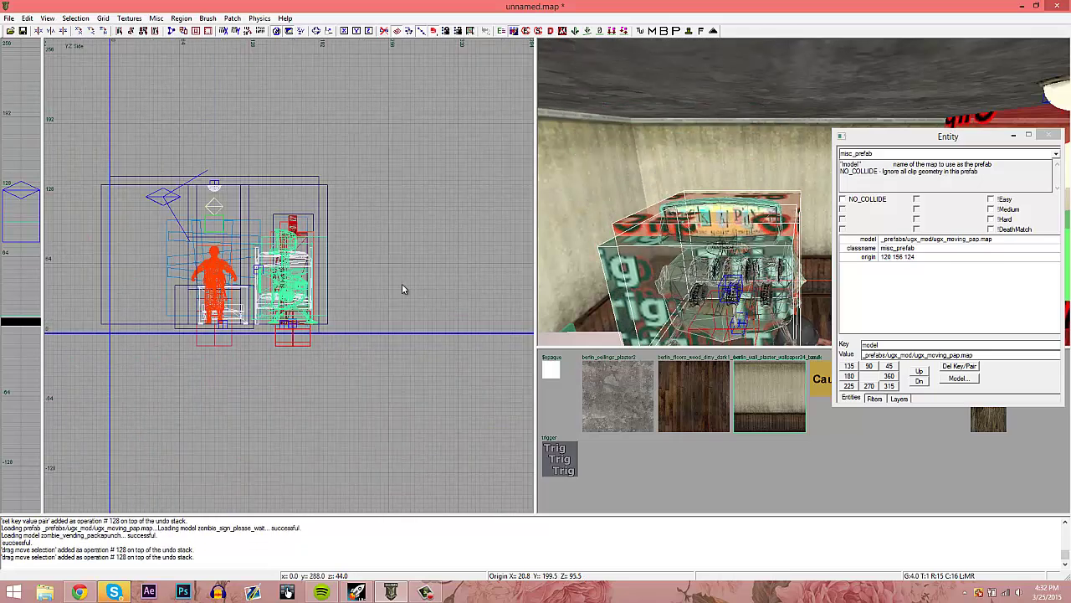
pyautogui.hotkey('ctrl', 'Tab')
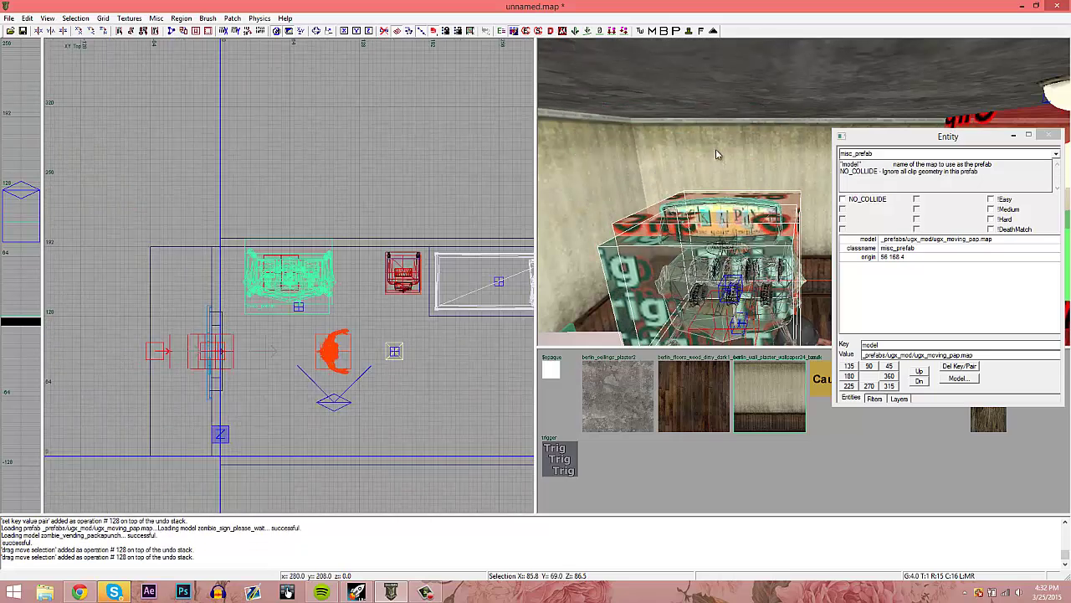
# - Stamp the Pack-a-Punch prefab into the map and shift its clip brush slightly toward the back wall
pyautogui.moveTo(711, 187); pyautogui.dragTo(734, 222, button='right')
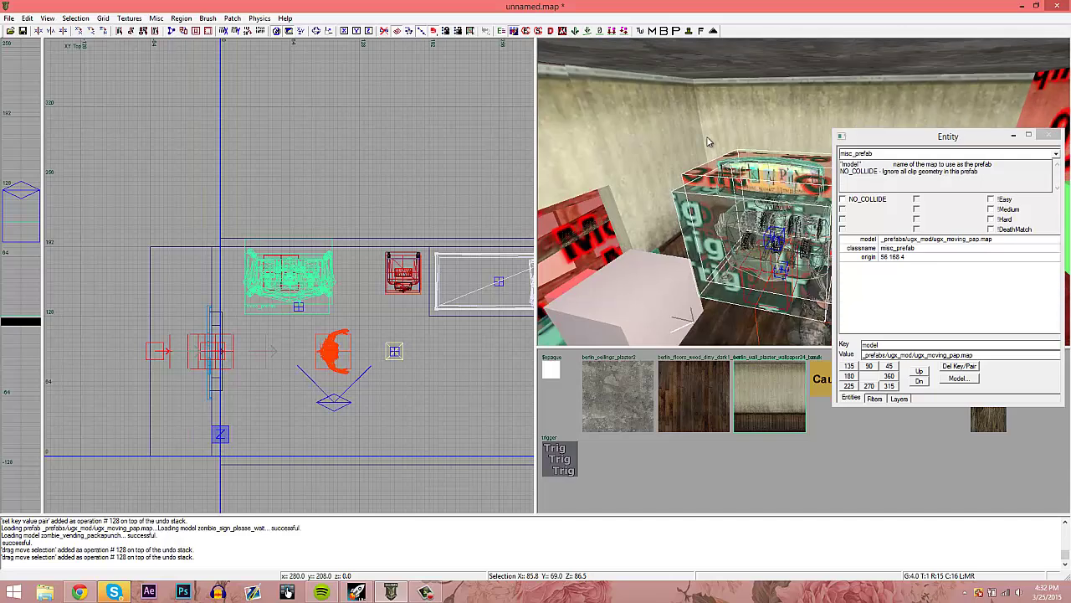
pyautogui.click(690, 32)
pyautogui.press('Escape')
pyautogui.keyDown('shift'); pyautogui.click(751, 215); pyautogui.keyUp('shift')
pyautogui.moveTo(284, 304)
pyautogui.mouseDown()
pyautogui.moveTo(325, 317)
pyautogui.moveTo(275, 318)
pyautogui.moveTo(283, 299)
pyautogui.mouseUp()
pyautogui.press('Escape')
# - Stamp the Juggernaut machine prefab and the boarded window prefab into the map as separate objects
pyautogui.moveTo(611, 240); pyautogui.dragTo(611, 240, button='right')
pyautogui.keyDown('shift'); pyautogui.click(719, 213); pyautogui.keyUp('shift')
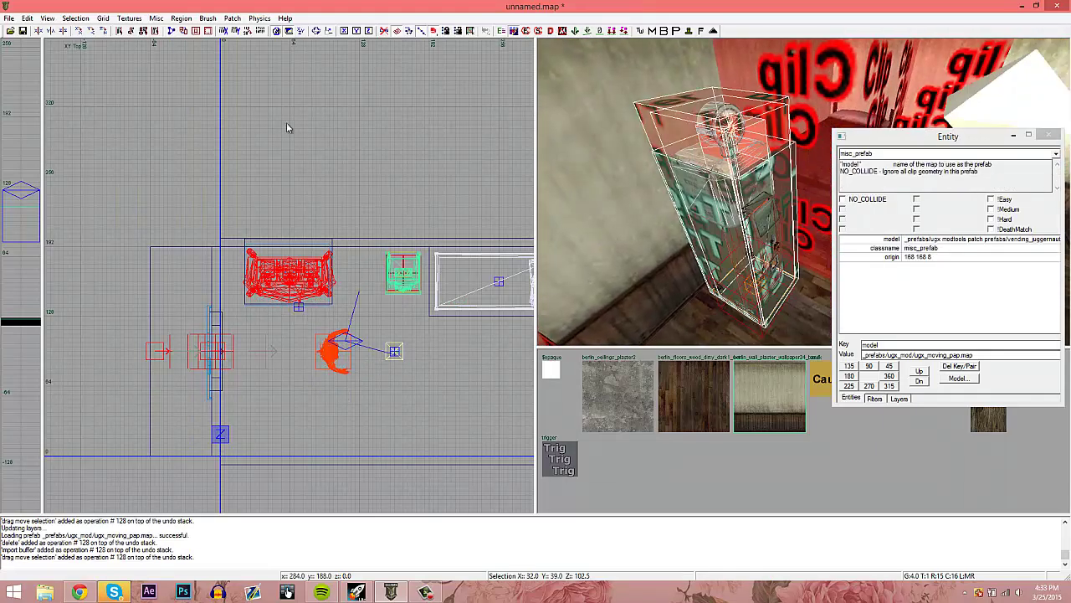
pyautogui.click(689, 33)
pyautogui.press('Escape')
pyautogui.moveTo(732, 162); pyautogui.dragTo(732, 163, button='right')
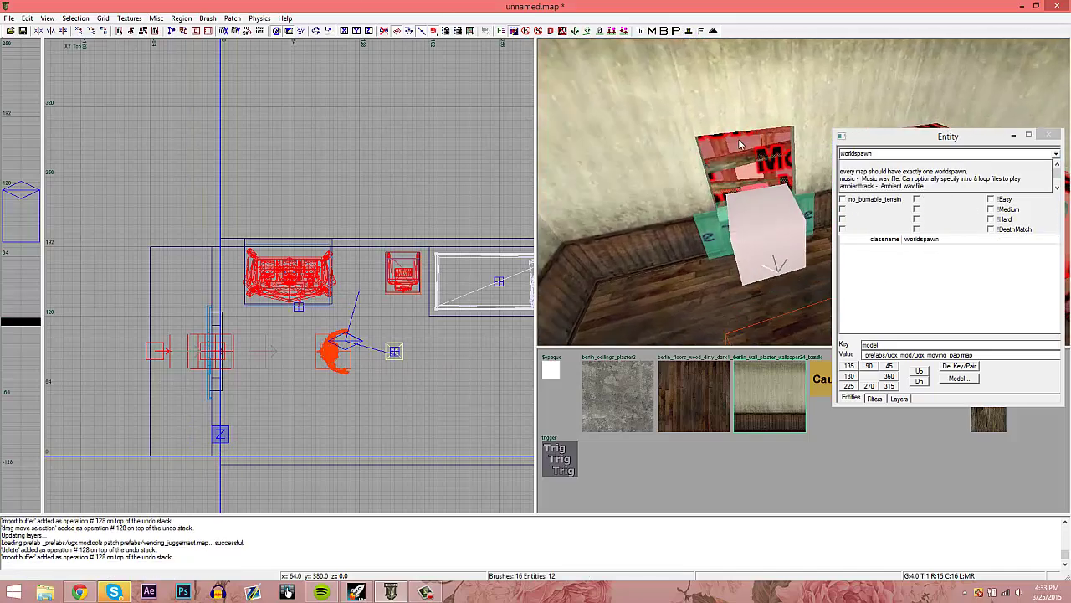
pyautogui.keyDown('shift'); pyautogui.click(696, 149); pyautogui.keyUp('shift')
pyautogui.click(689, 33)
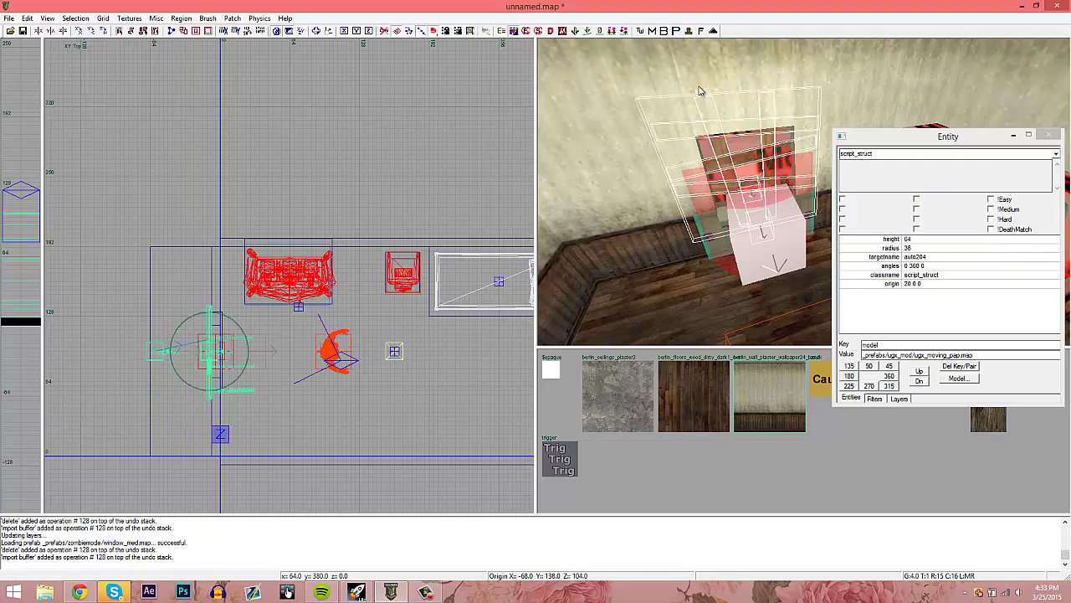
pyautogui.press('Escape')
pyautogui.keyDown('shift'); pyautogui.click(730, 166); pyautogui.keyUp('shift')
pyautogui.keyDown('shift'); pyautogui.click(731, 165); pyautogui.keyUp('shift')
pyautogui.press('Escape')
pyautogui.keyDown('shift'); pyautogui.click(730, 167); pyautogui.keyUp('shift')
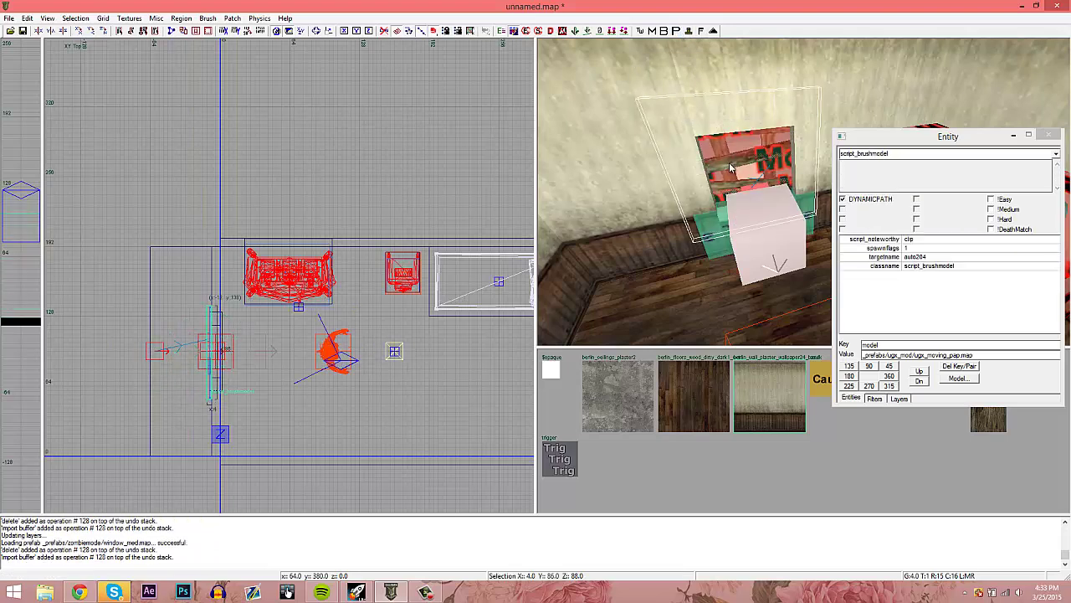
pyautogui.press('Escape')
# - Filter the textures to the metal surface type and apply berlin_ceilings_metal_wet to a brush of the window barricade
pyautogui.moveTo(741, 232); pyautogui.dragTo(742, 235, button='right')
pyautogui.keyDown('shift'); pyautogui.click(719, 215); pyautogui.keyUp('shift')
pyautogui.keyDown('shift'); pyautogui.click(719, 215); pyautogui.keyUp('shift')
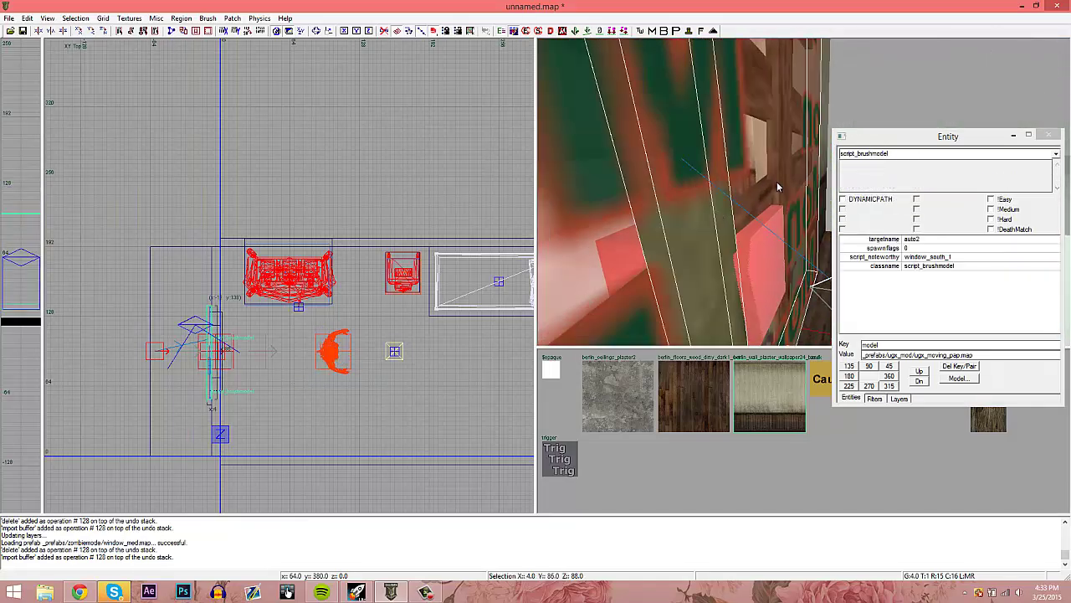
pyautogui.keyDown('shift'); pyautogui.click(800, 157); pyautogui.keyUp('shift')
pyautogui.moveTo(798, 161); pyautogui.dragTo(798, 160, button='right')
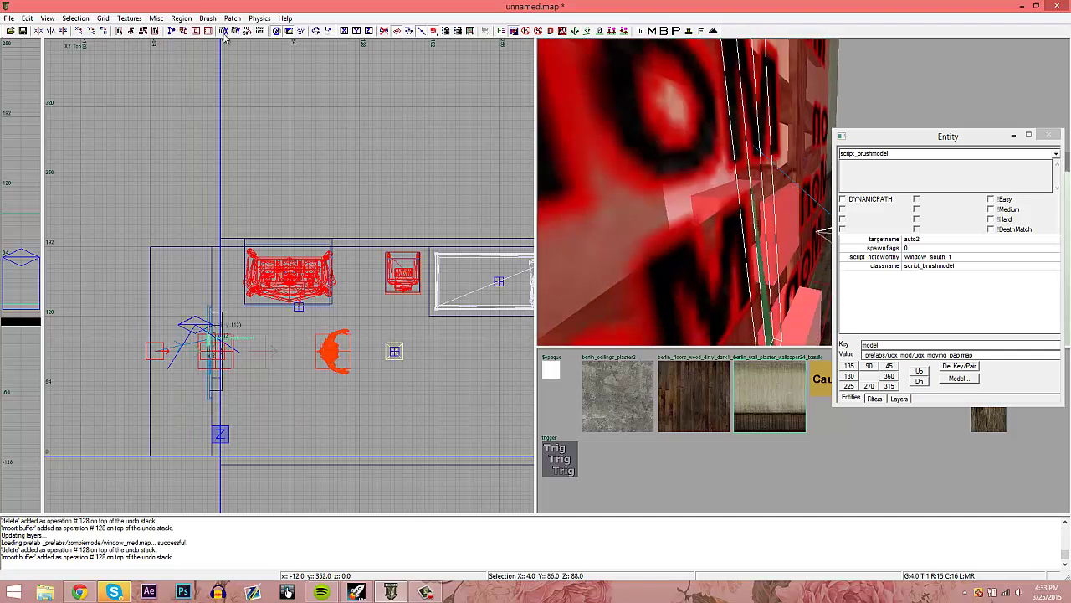
pyautogui.click(127, 19)
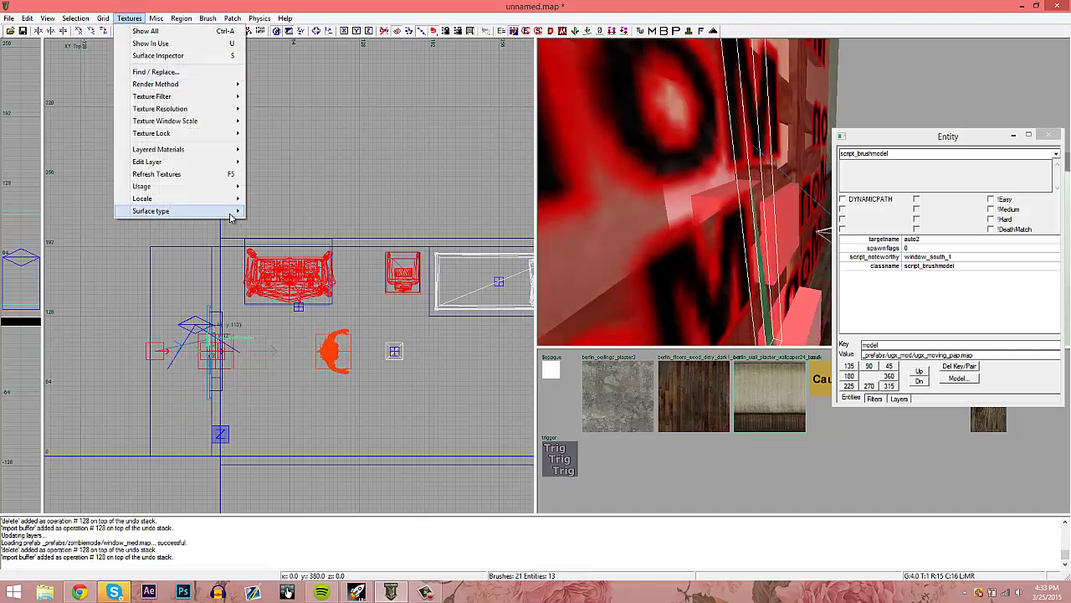
pyautogui.moveTo(184, 211)
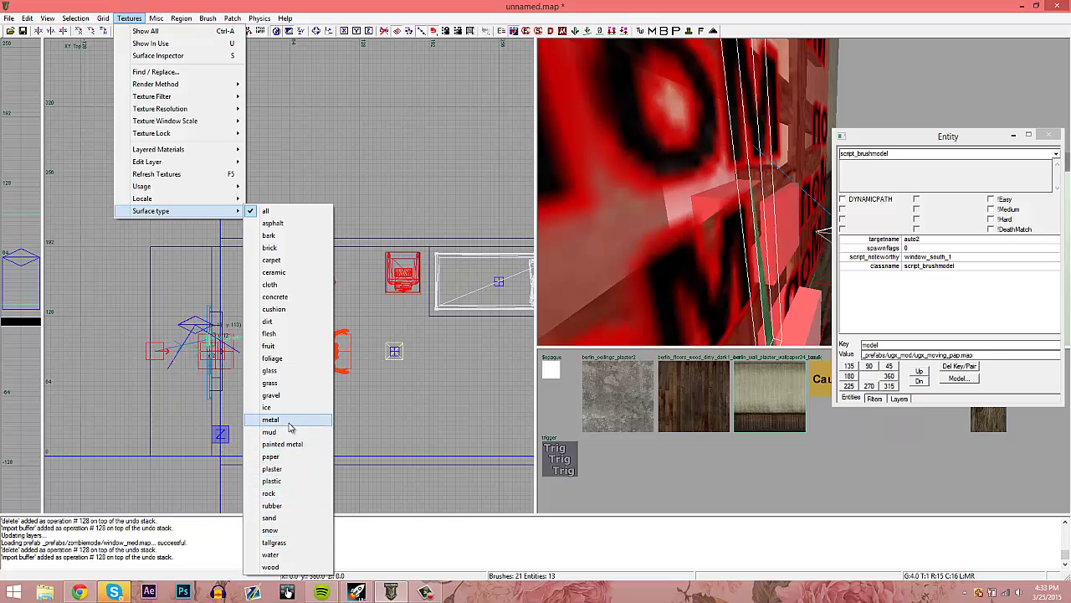
pyautogui.click(288, 422)
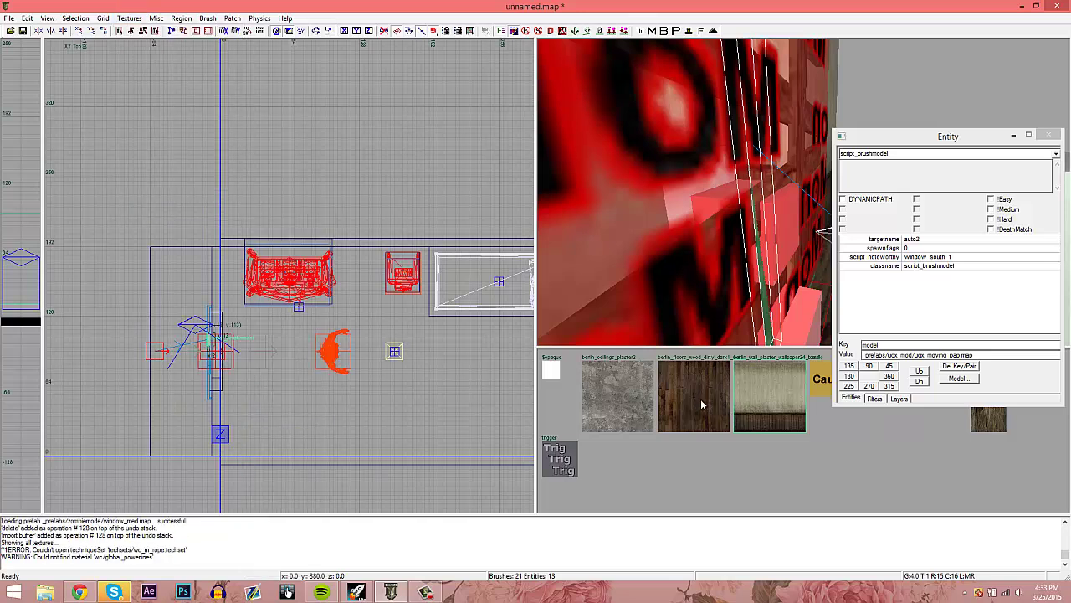
pyautogui.hotkey('ctrl', 'a')
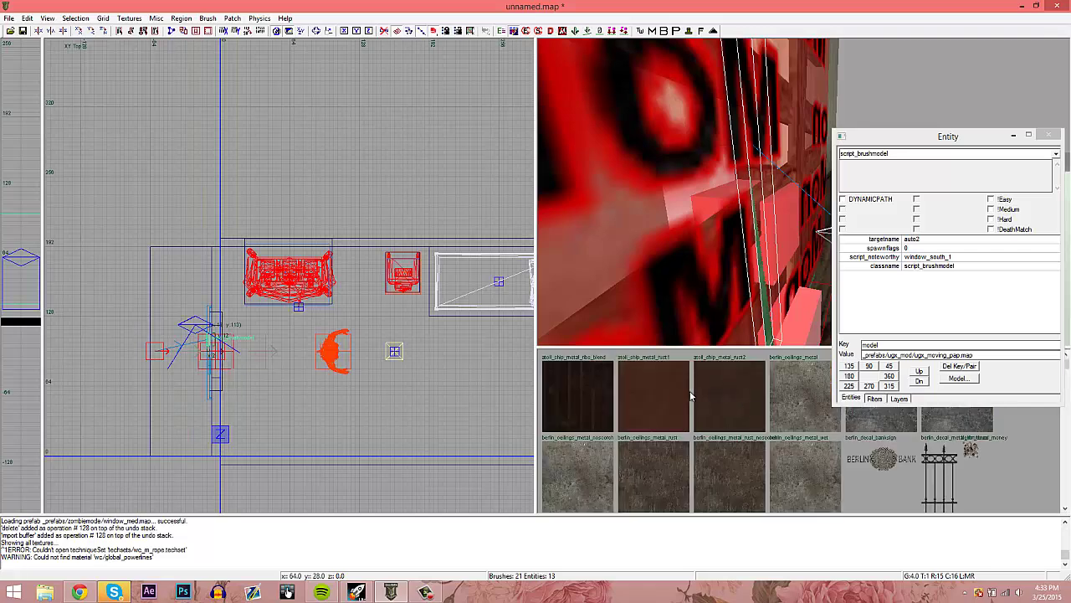
pyautogui.scroll(-1, 637, 424)
pyautogui.click(807, 408)
pyautogui.press('Escape')
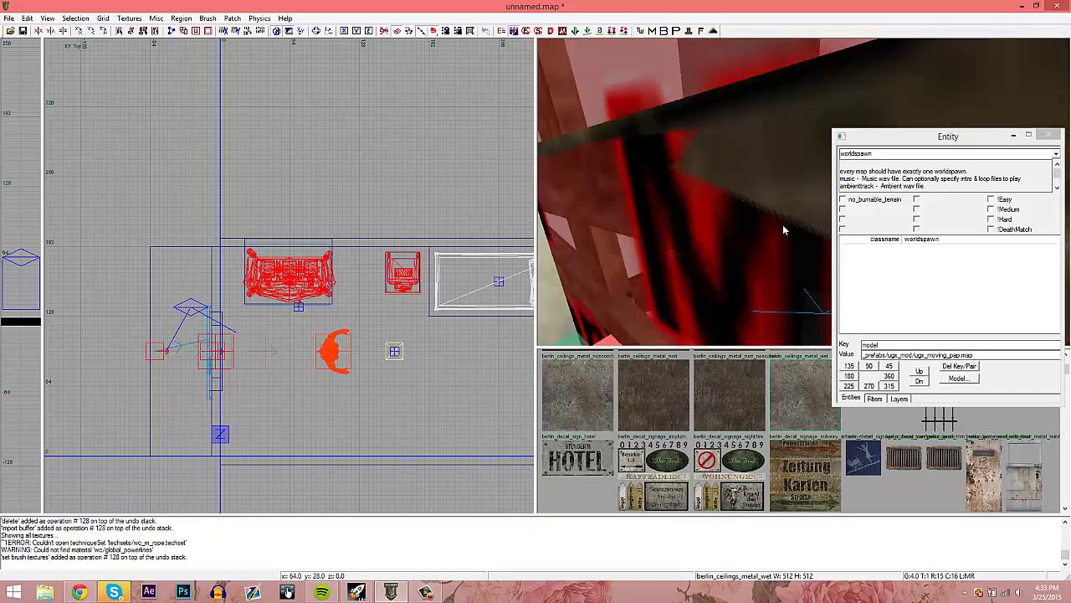
pyautogui.press('n')
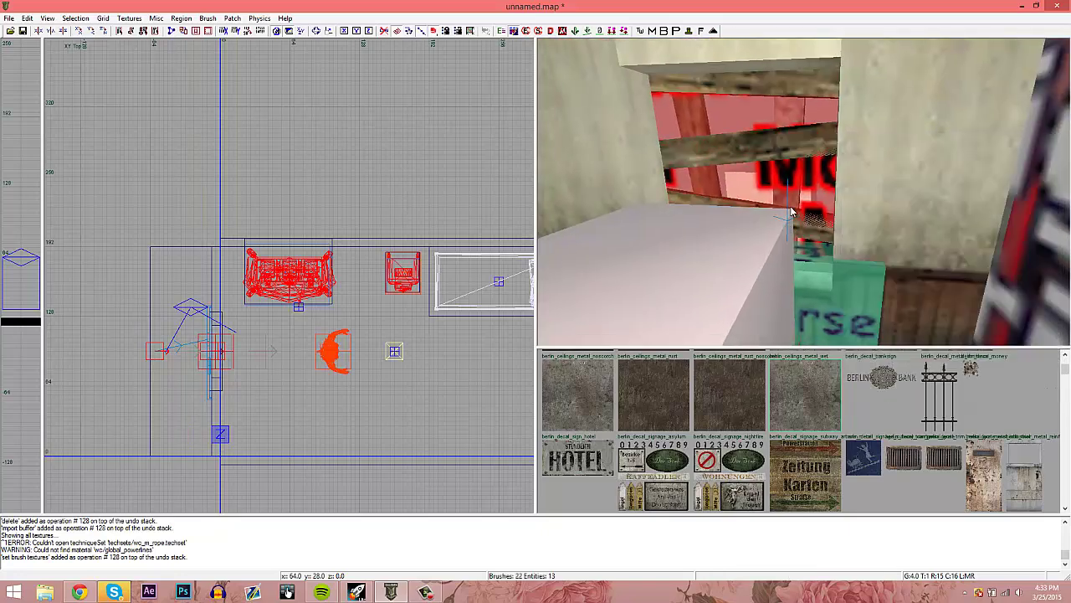